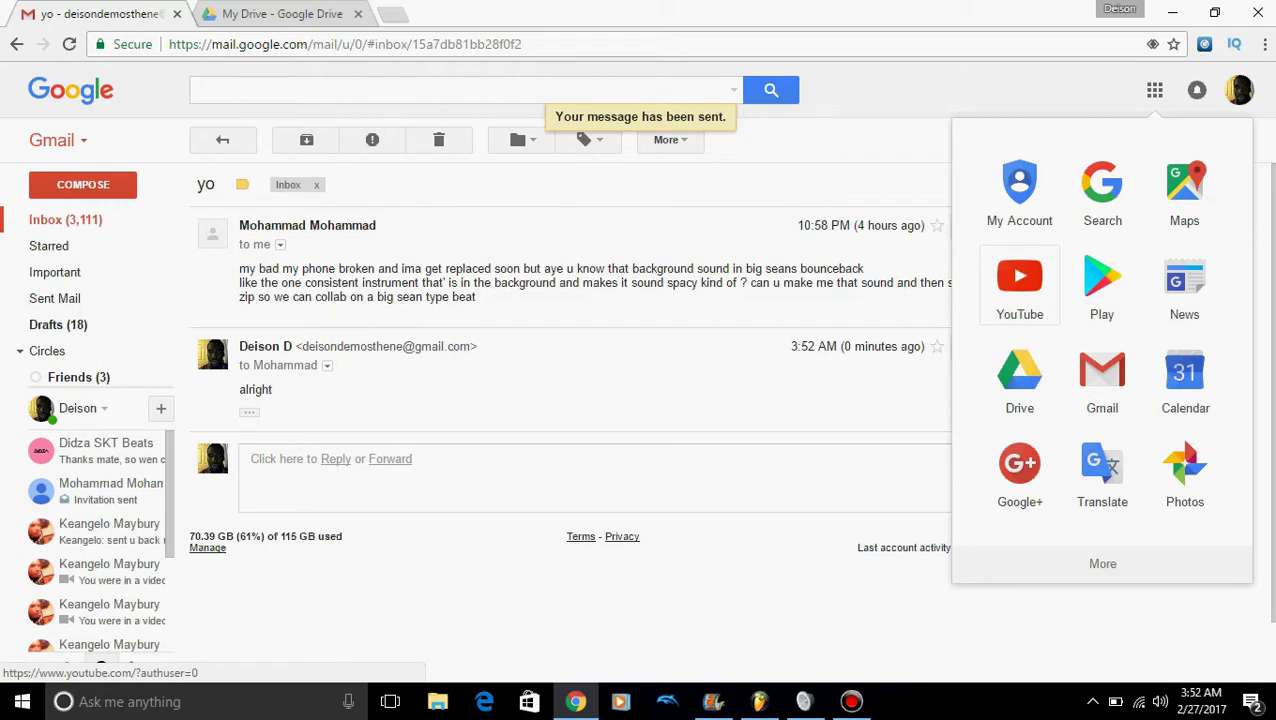
# Open YouTube's Creator Studio dashboard, close the mail tab, and look at the recent comments on the channel's videos
pyautogui.click(1019, 285)
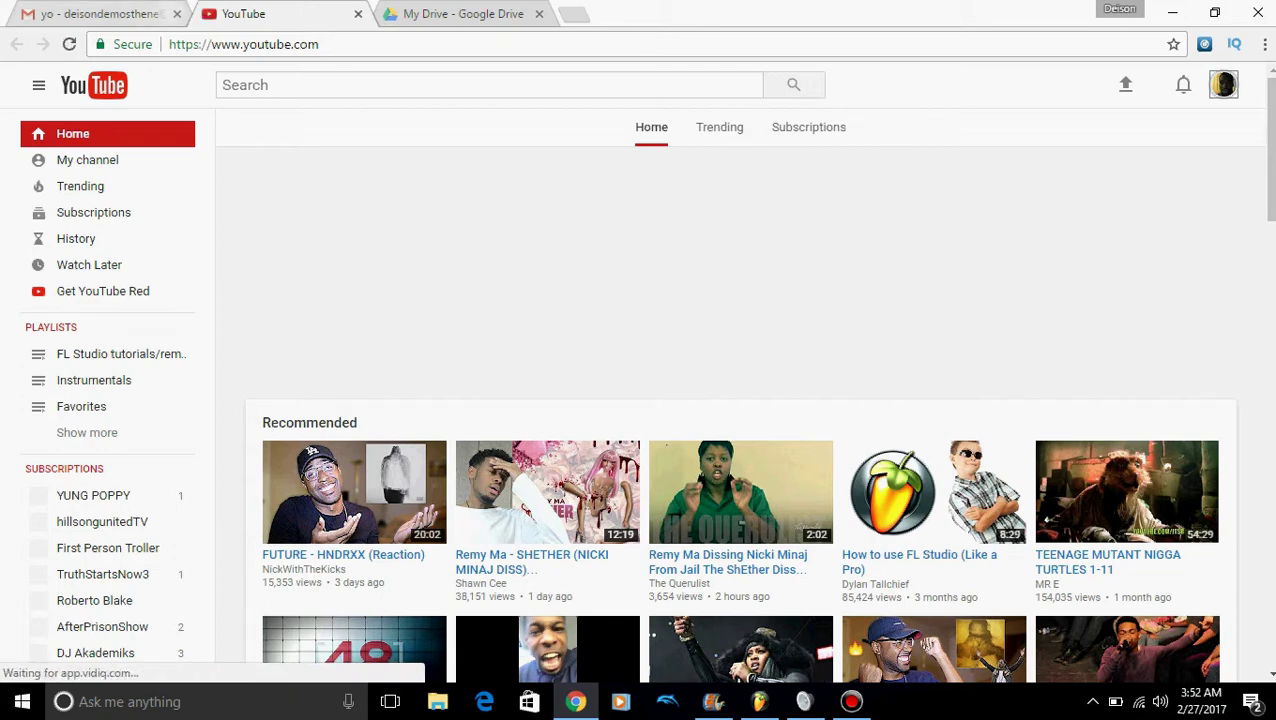
pyautogui.click(177, 14)
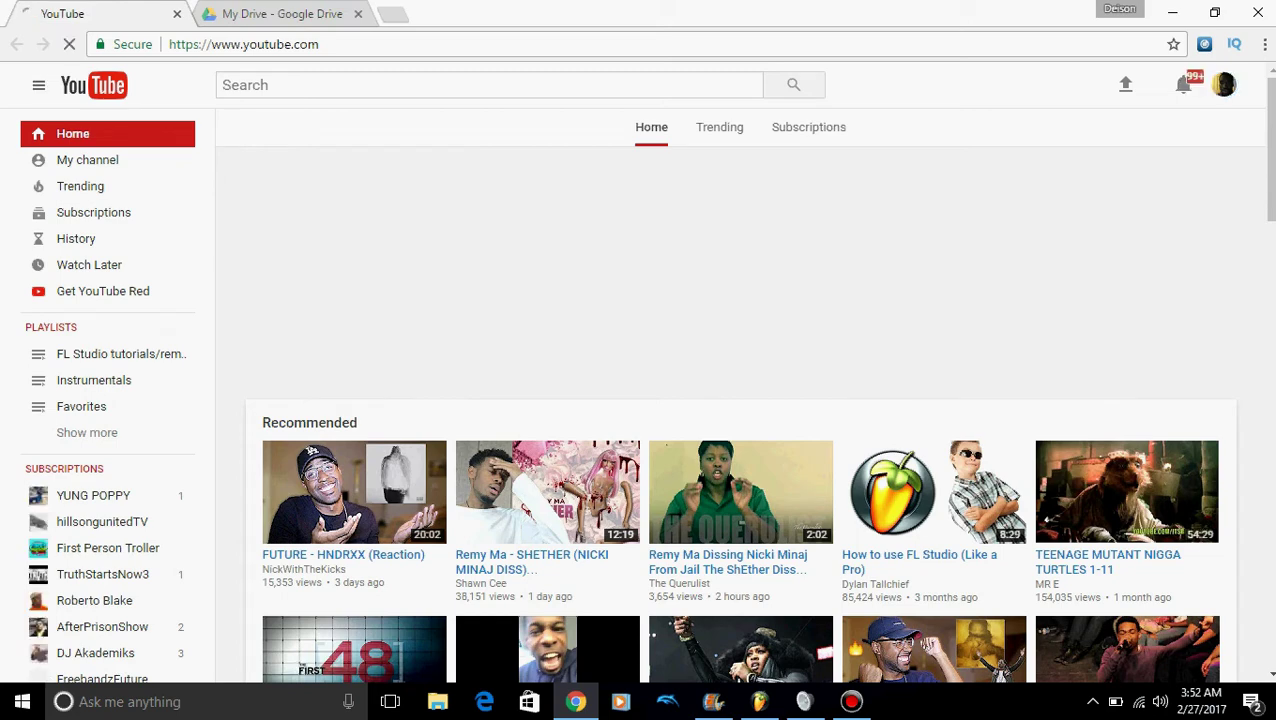
pyautogui.click(1224, 84)
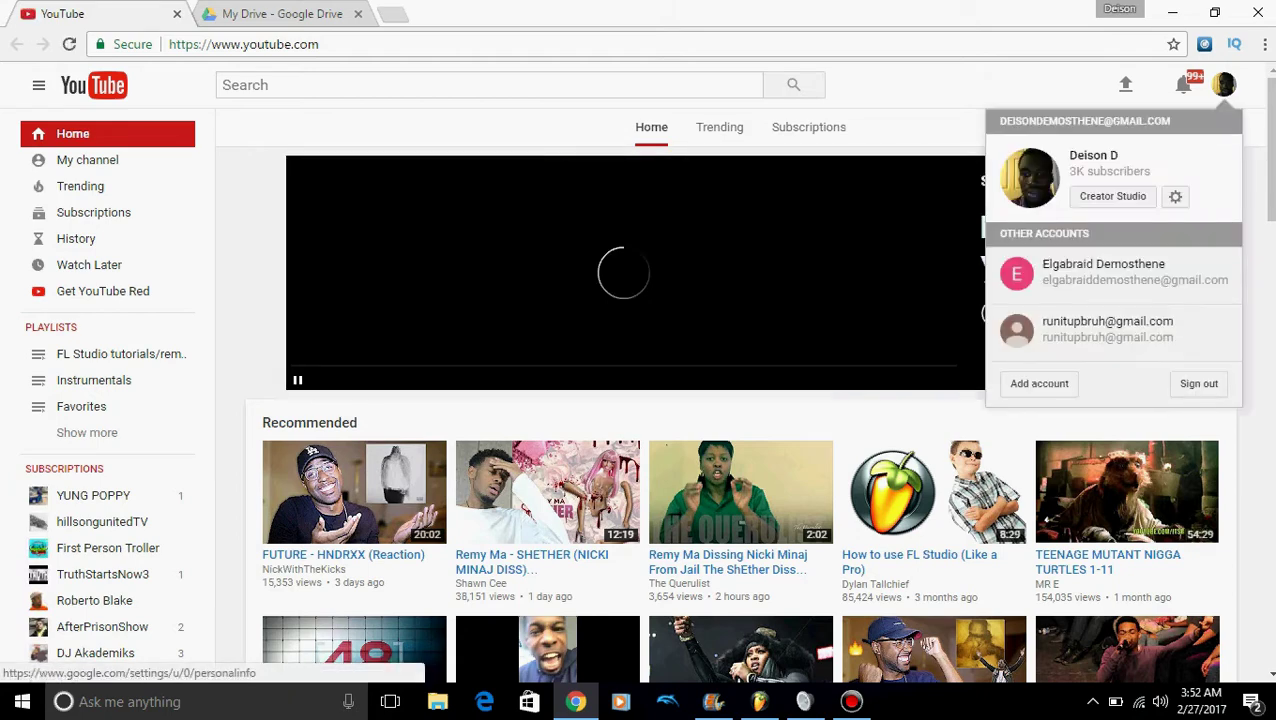
pyautogui.click(1112, 197)
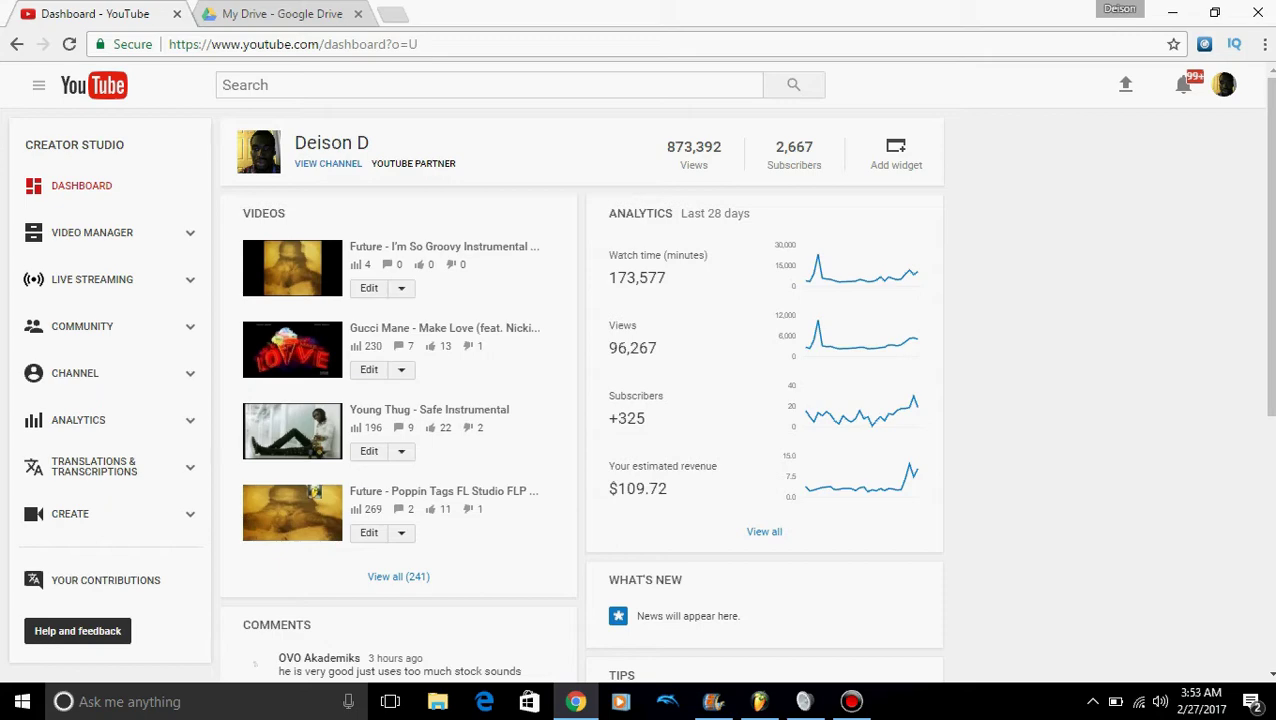
pyautogui.scroll(-3, 640, 370)
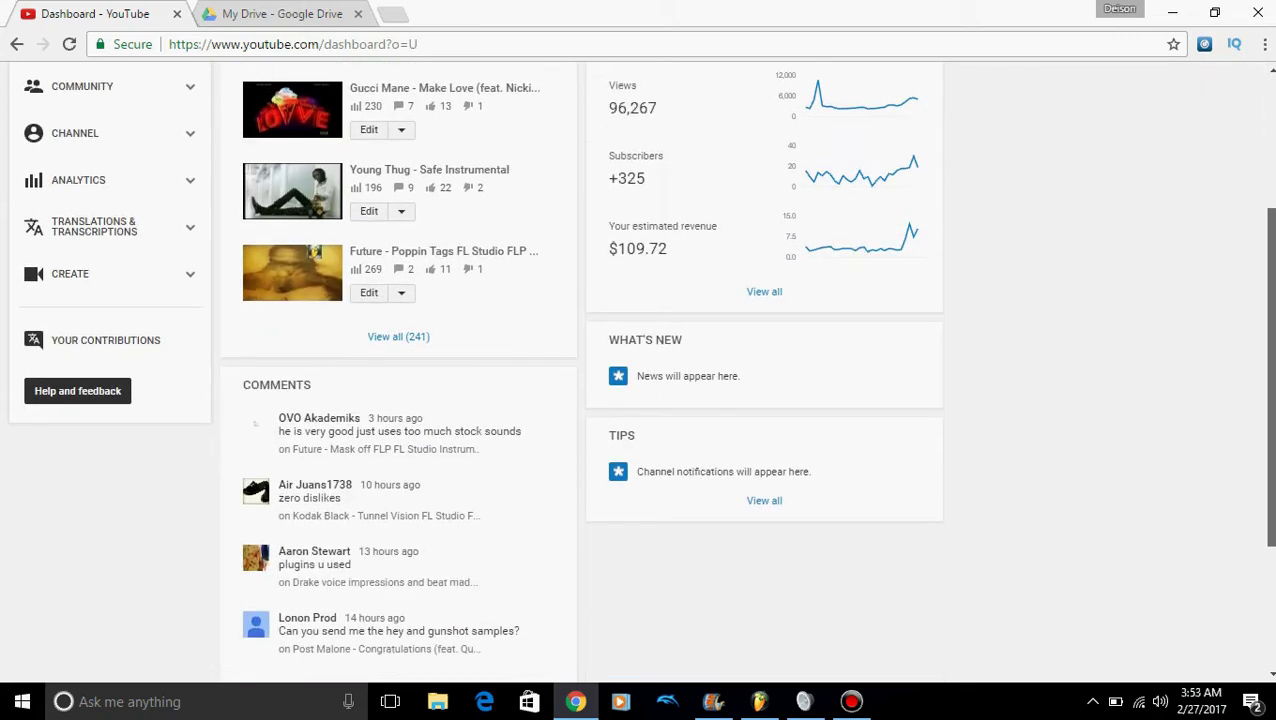
pyautogui.scroll(-1, 640, 370)
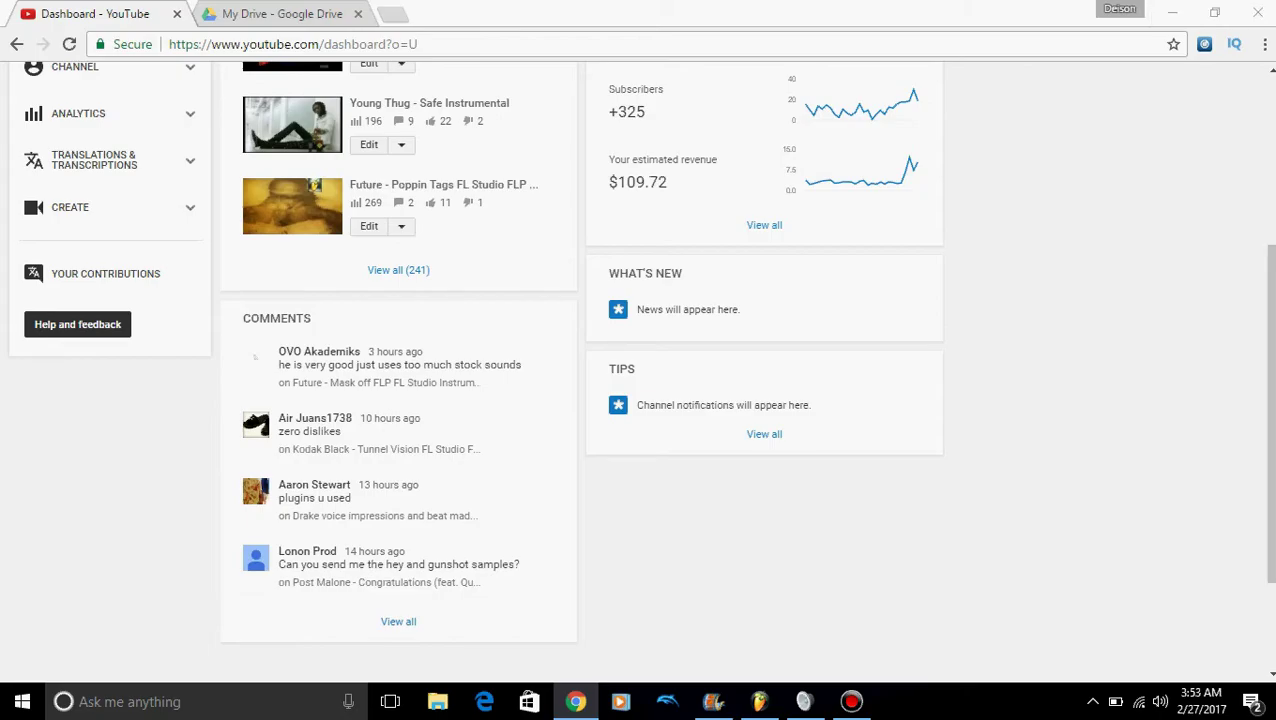
# Switch to FL Studio, open Pattern 4's Gated Choir notes in the piano roll from bar 1, and play the melody
pyautogui.hotkey('alt', 'Tab')
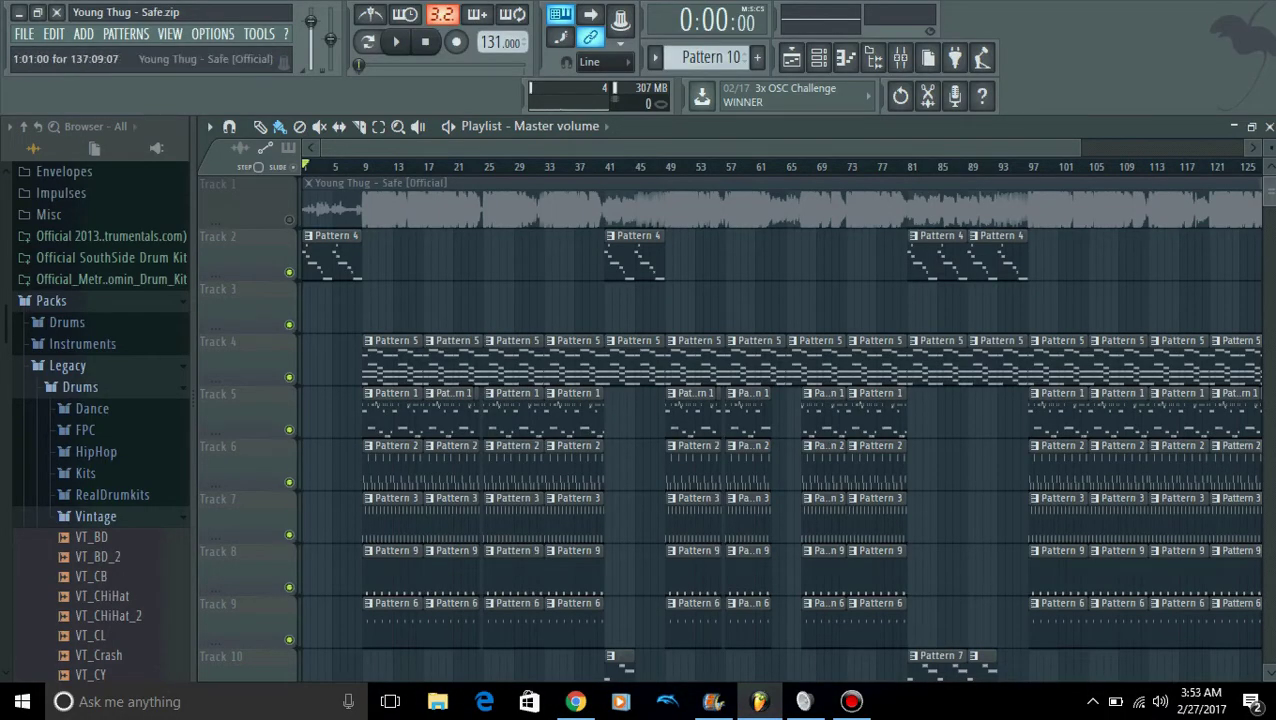
pyautogui.scroll(-1, 345, 208)
pyautogui.doubleClick(338, 225)
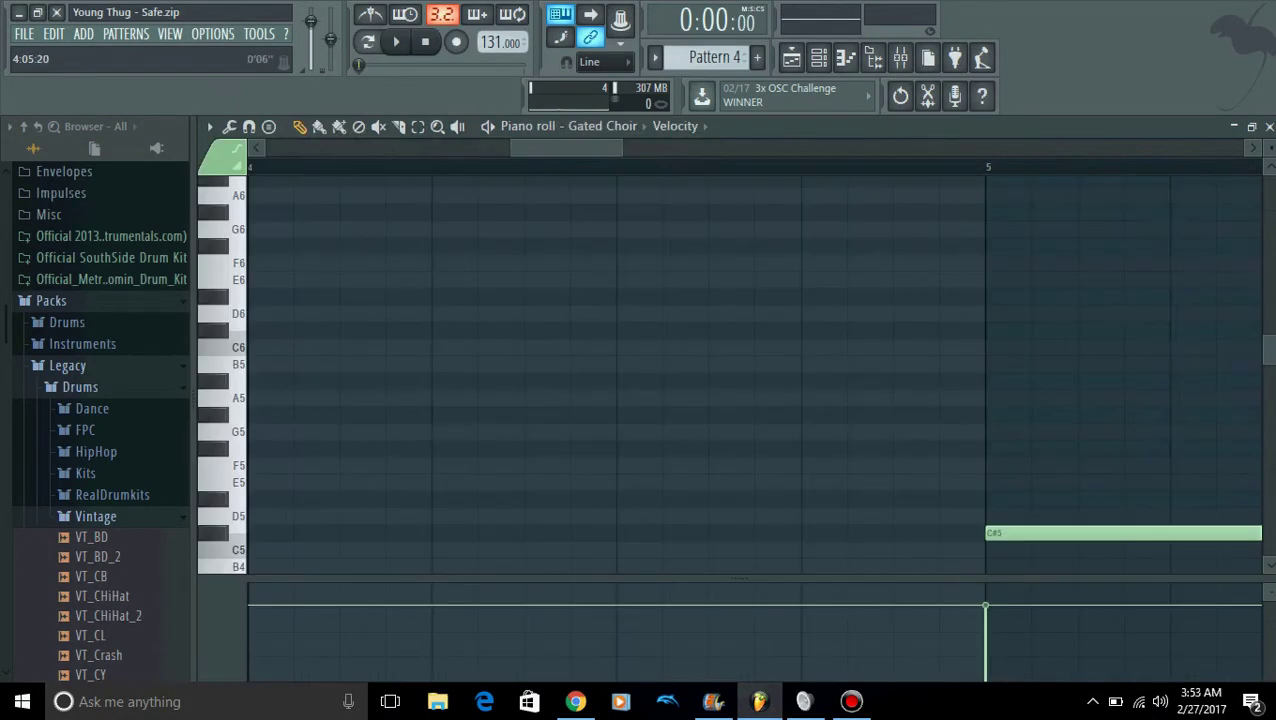
pyautogui.moveTo(621, 148); pyautogui.dragTo(1028, 330)
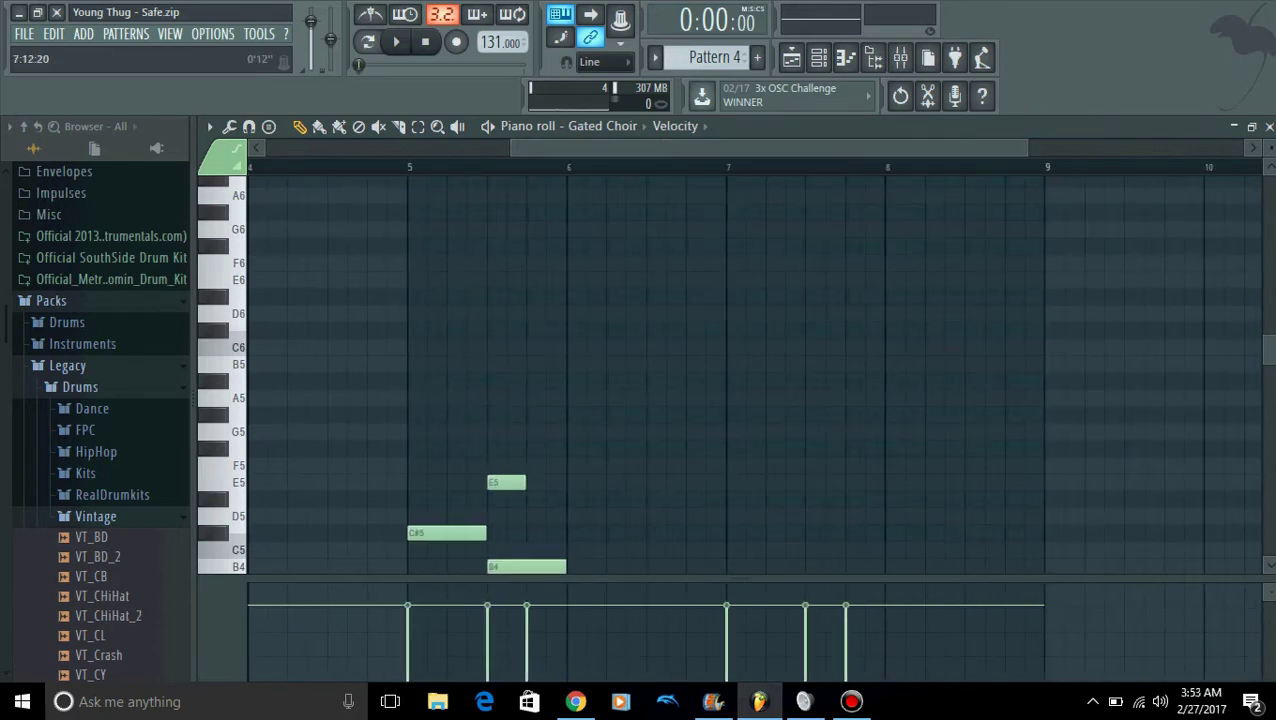
pyautogui.moveTo(840, 148); pyautogui.dragTo(595, 148)
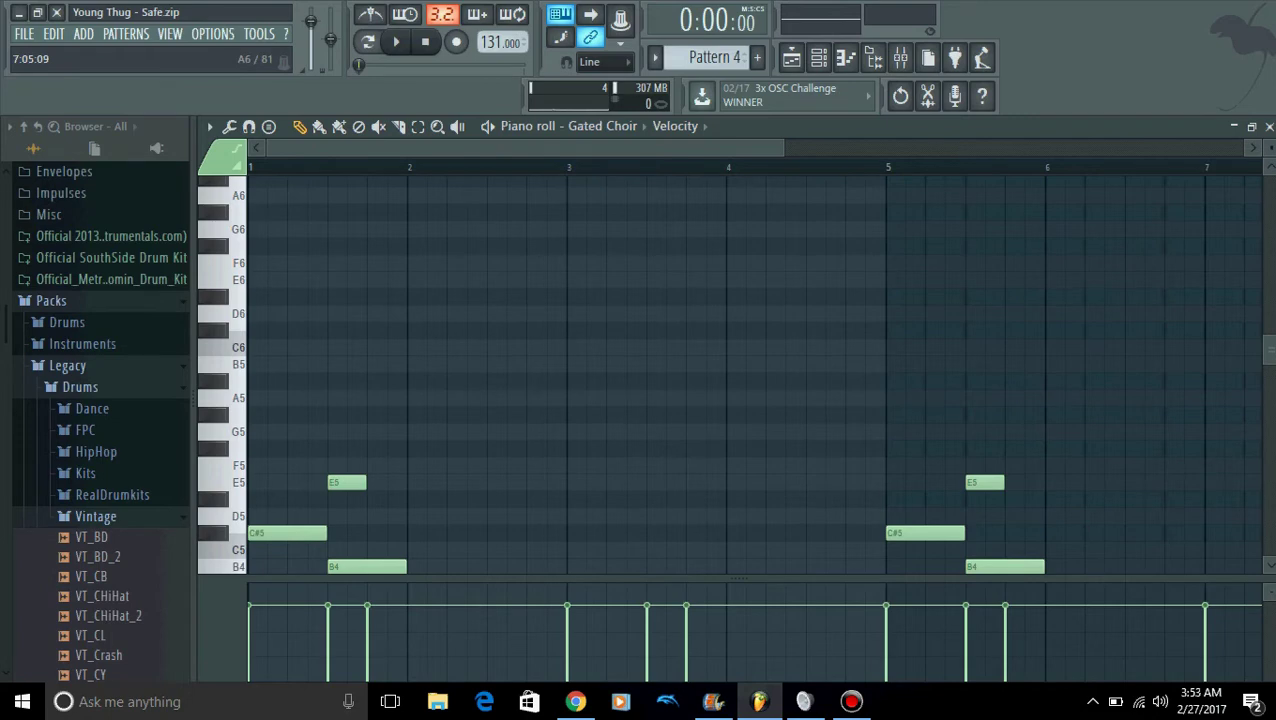
pyautogui.scroll(4, 700, 370)
pyautogui.press('space')
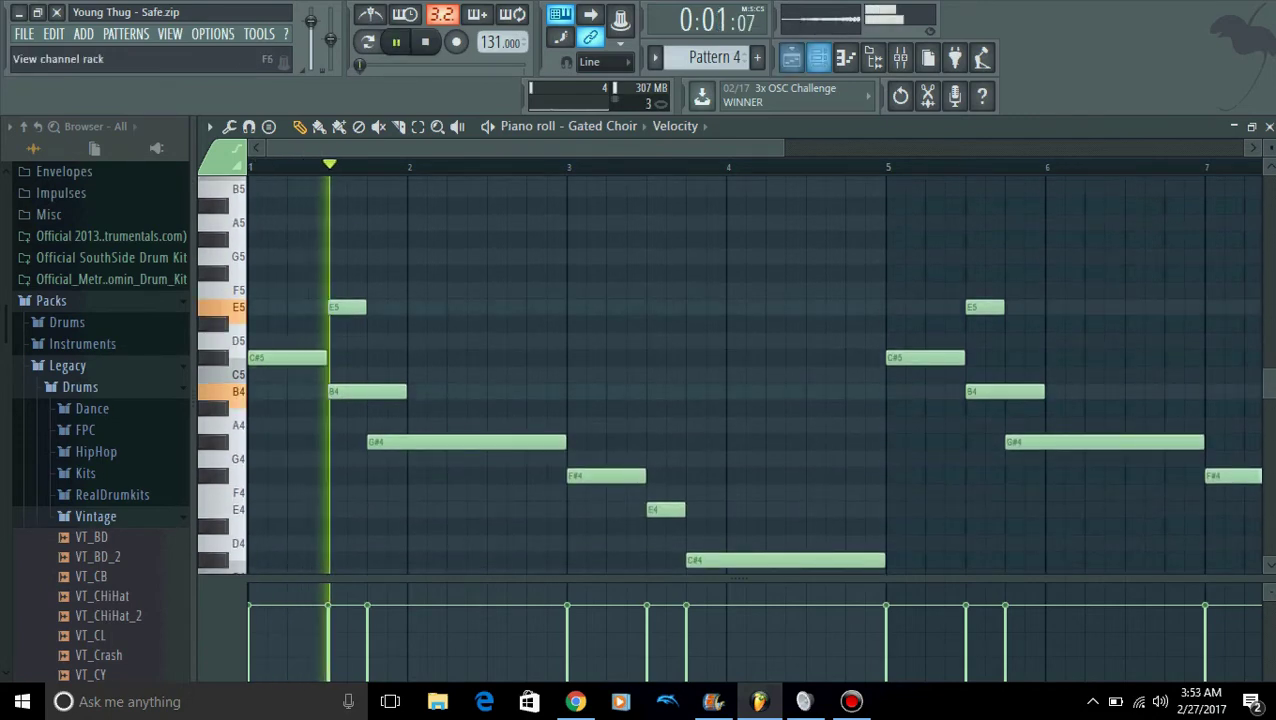
# Open the Gated Choir channel's volume envelope settings and try raising the LFO amount while playing the pattern
pyautogui.click(818, 57)
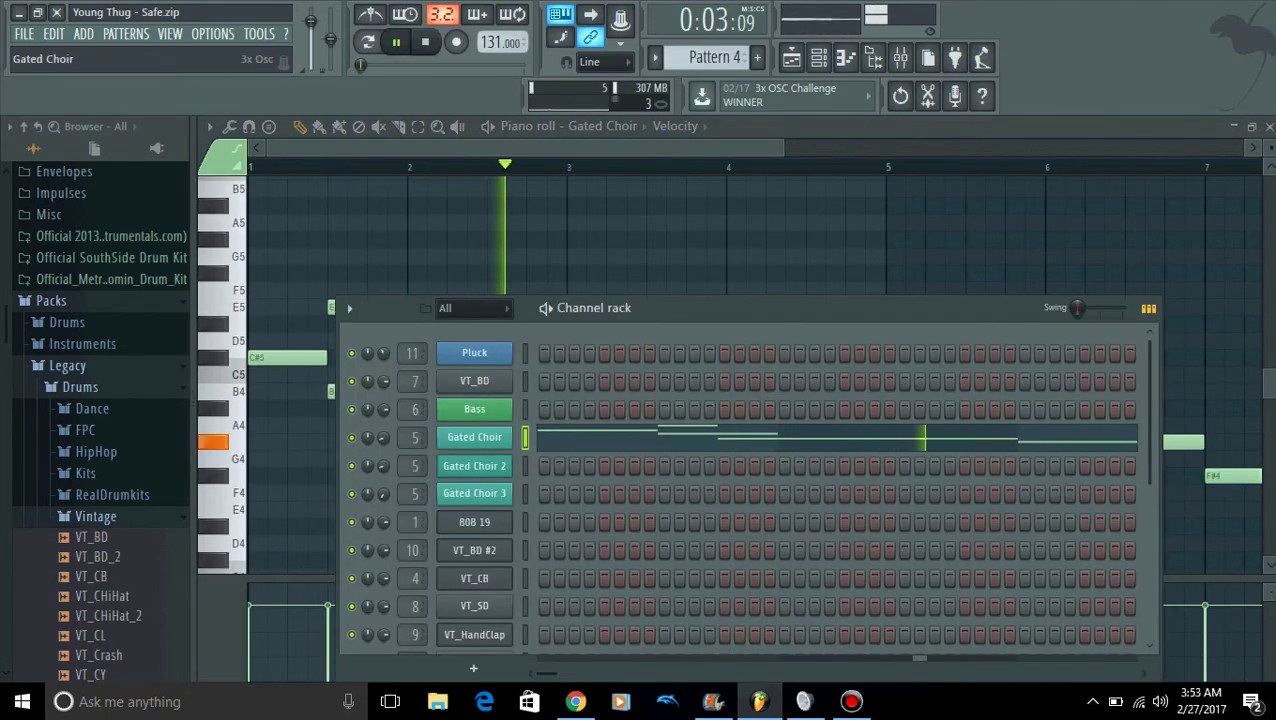
pyautogui.click(474, 437)
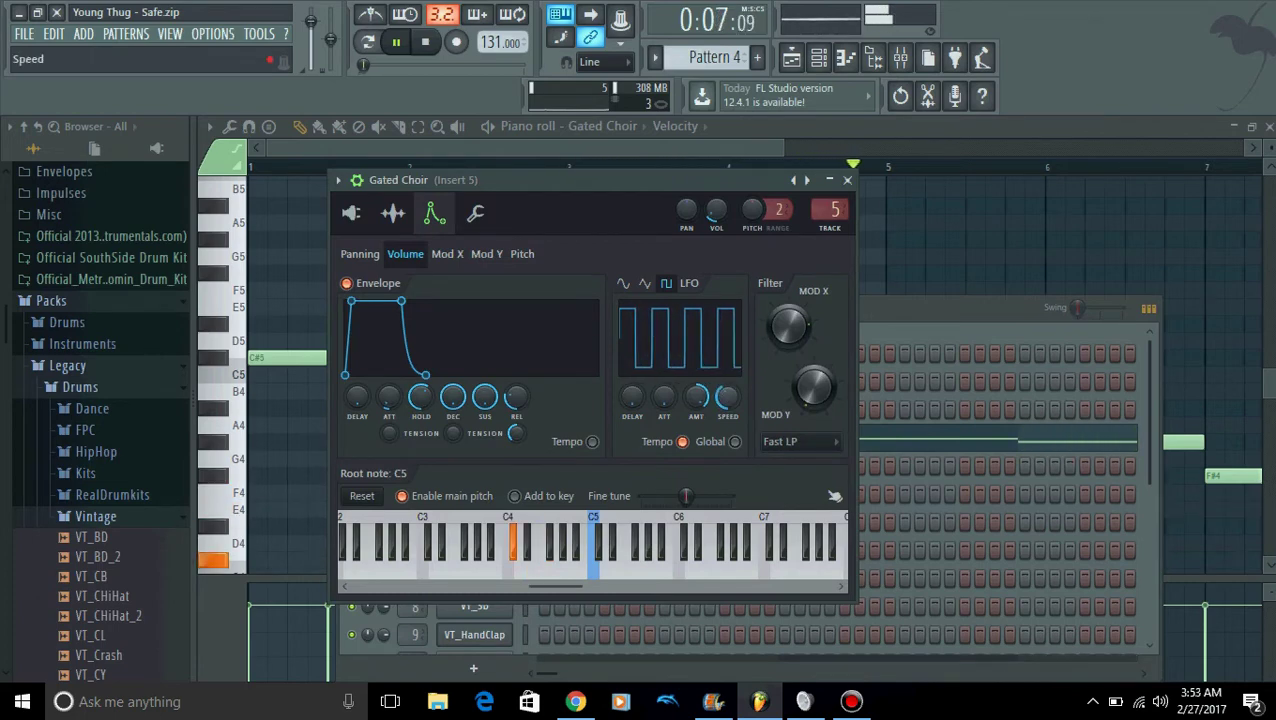
pyautogui.click(901, 96)
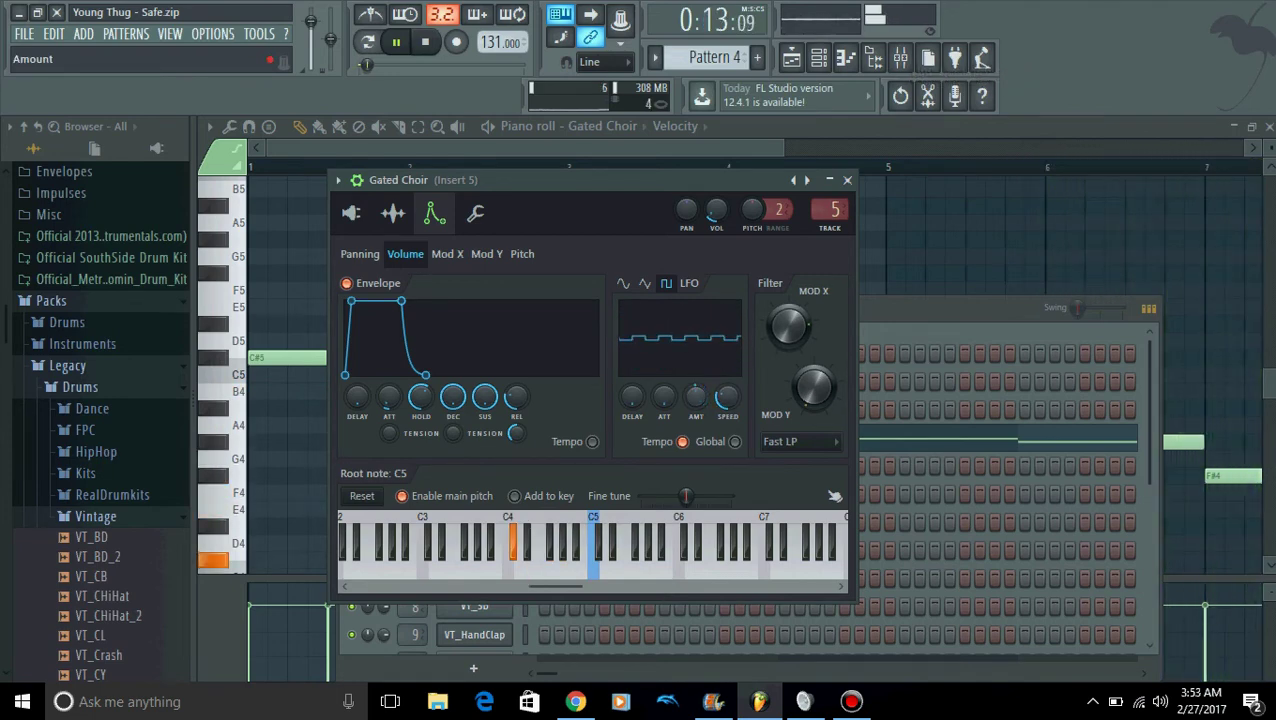
pyautogui.click(901, 96)
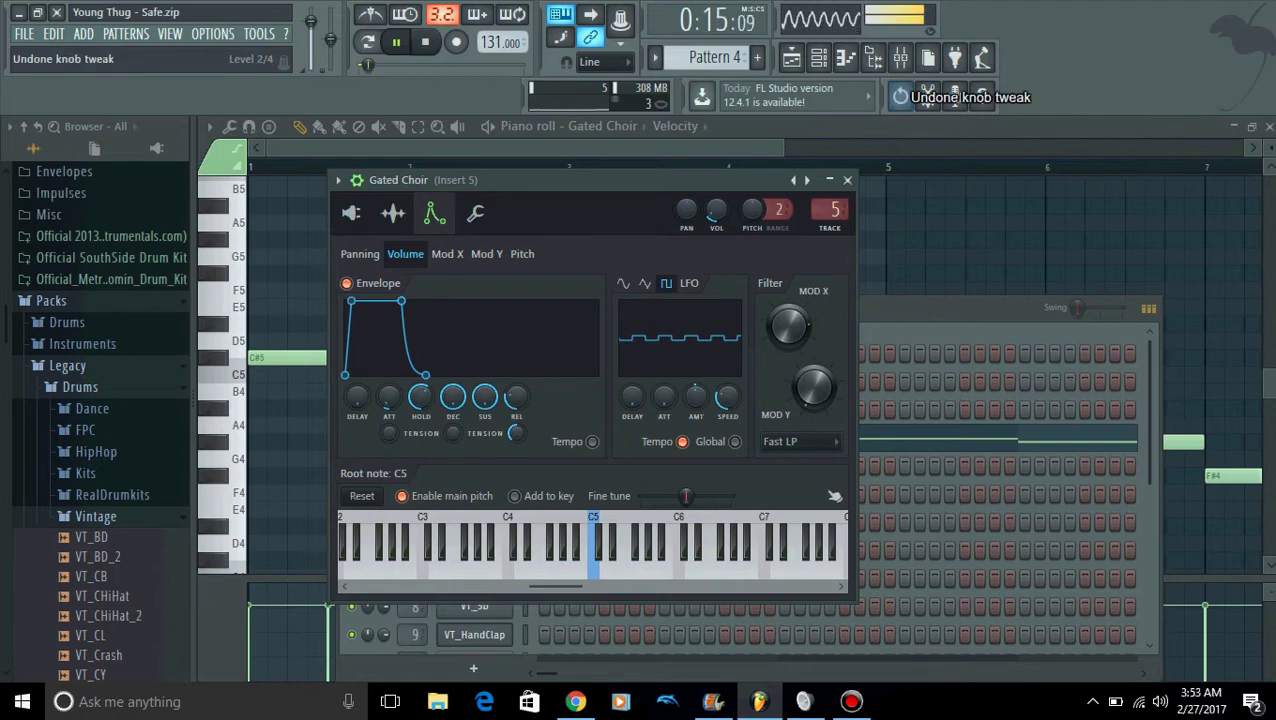
pyautogui.moveTo(696, 397); pyautogui.dragTo(696, 335)
pyautogui.press('space')
pyautogui.press('space')
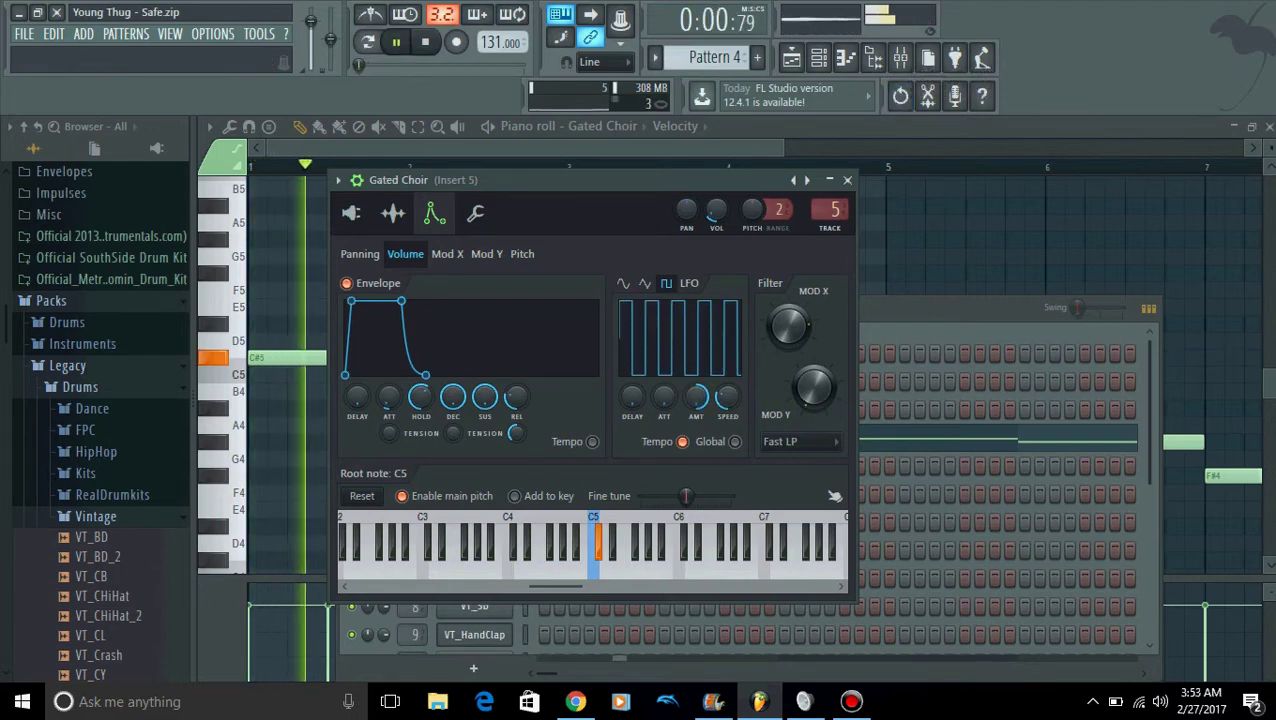
pyautogui.press('space')
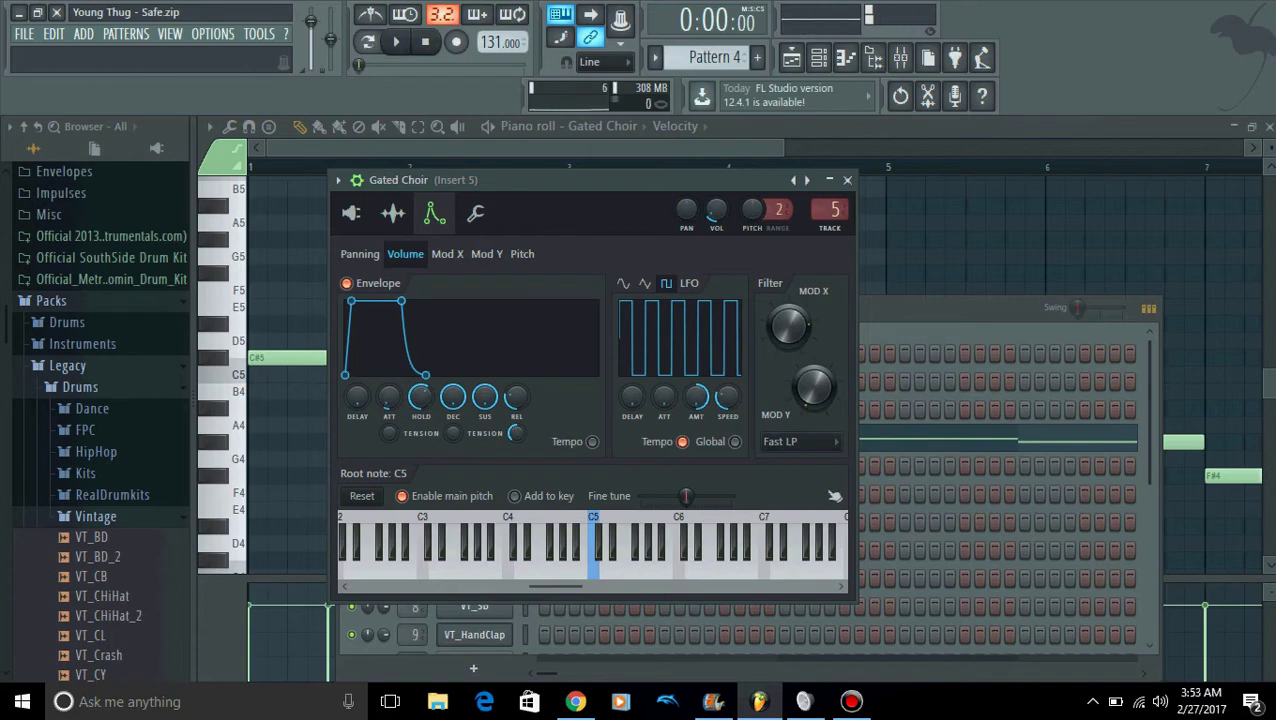
# Reload the Young Thug - Safe.zip project without saving the changes, and close all open plugin windows
pyautogui.click(23, 33)
pyautogui.click(78, 225)
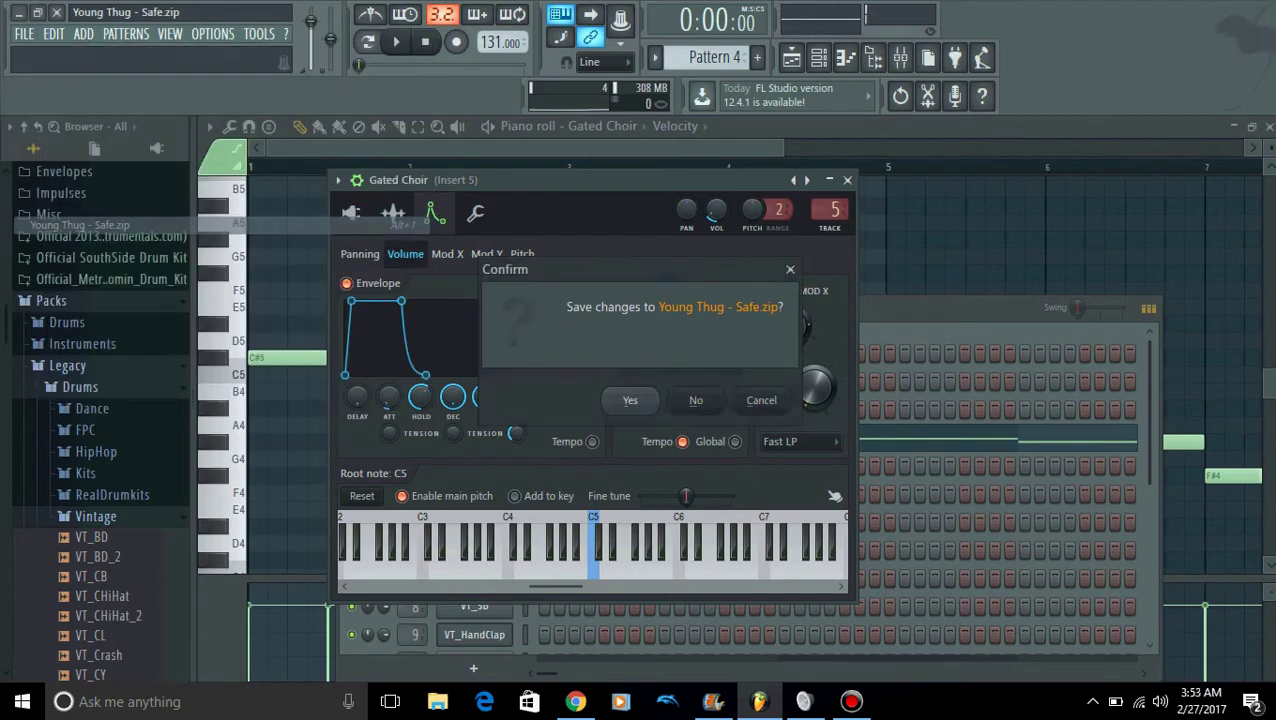
pyautogui.click(696, 400)
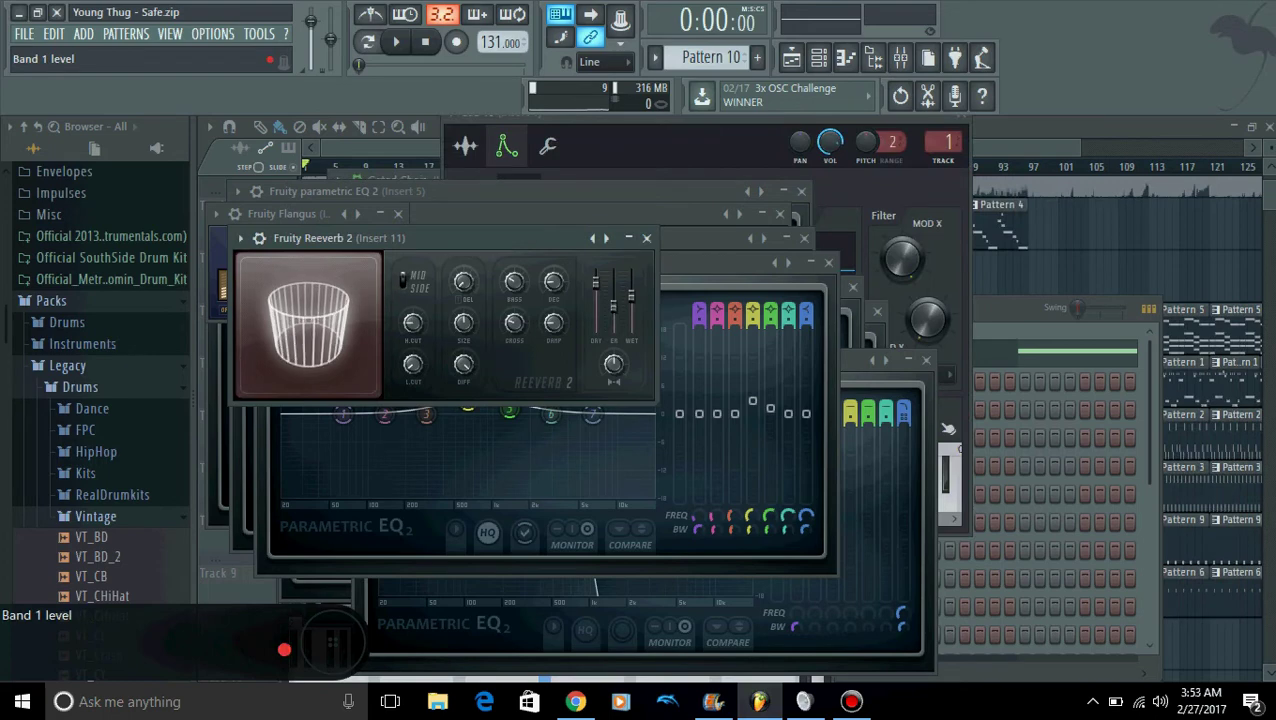
pyautogui.press('F12')
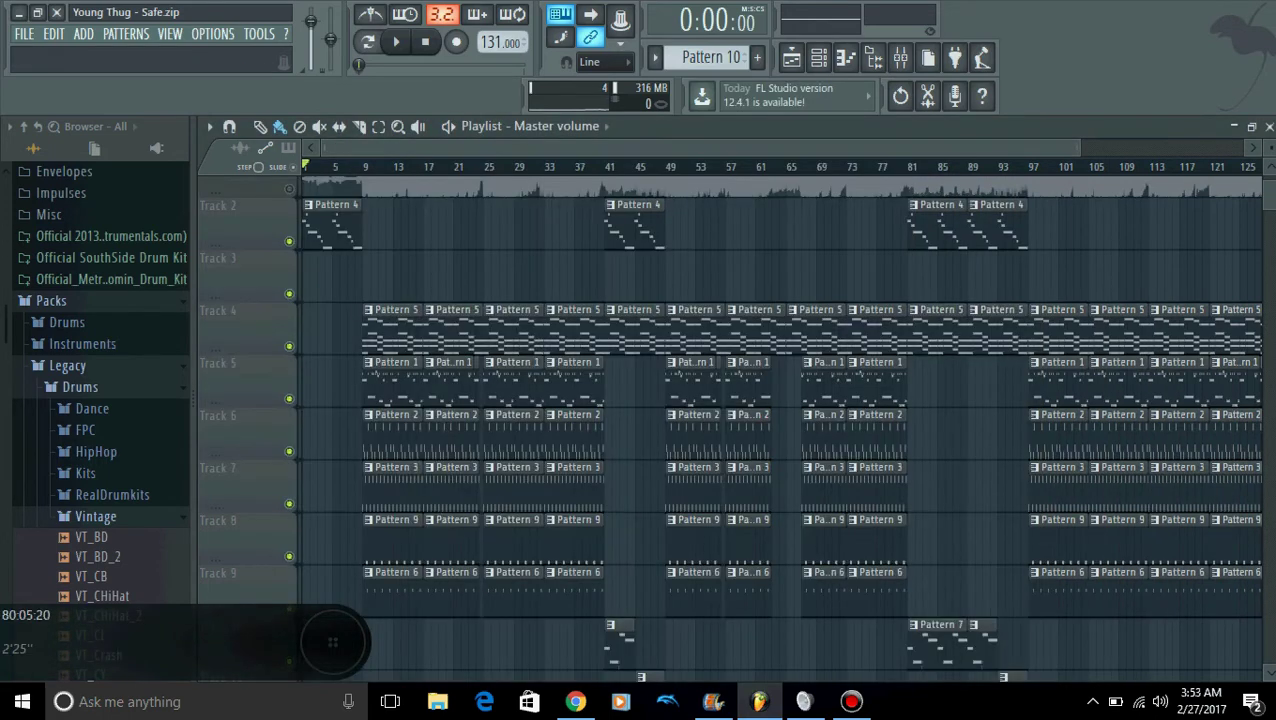
# Open Pattern 4 in the piano roll and inspect the Gated Choir channel's 3x Osc oscillator settings
pyautogui.click(333, 641)
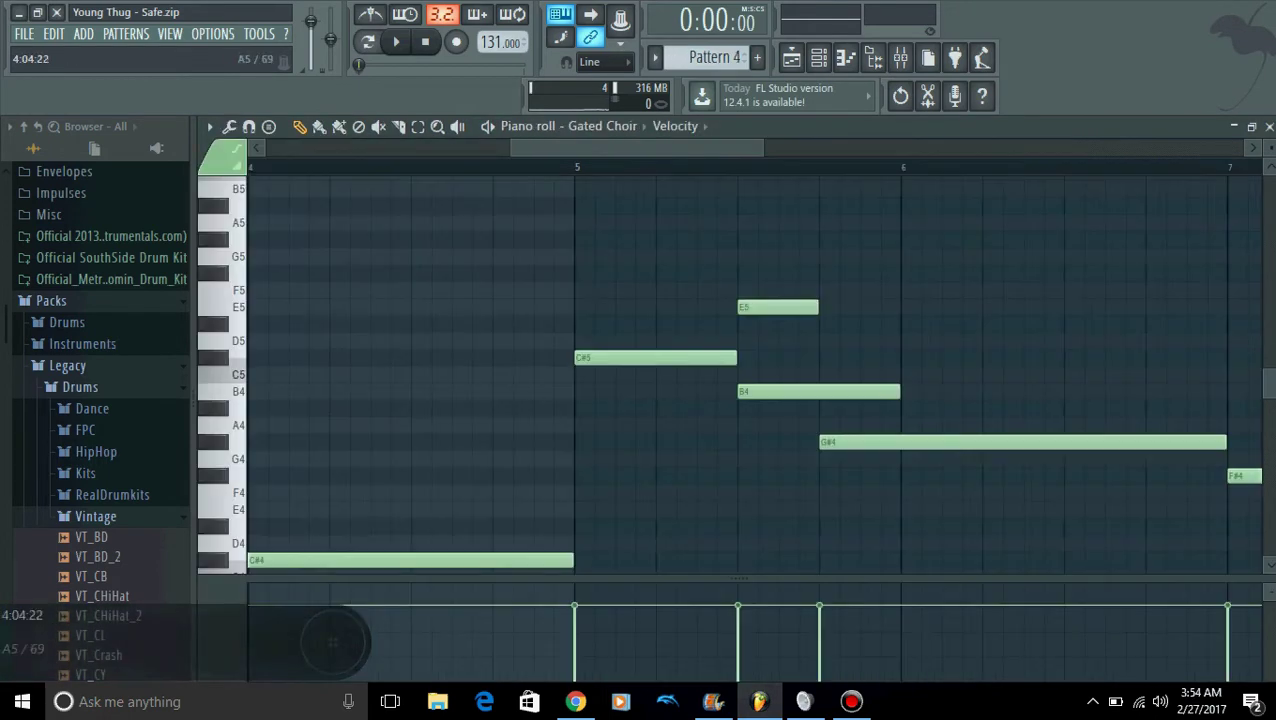
pyautogui.click(818, 57)
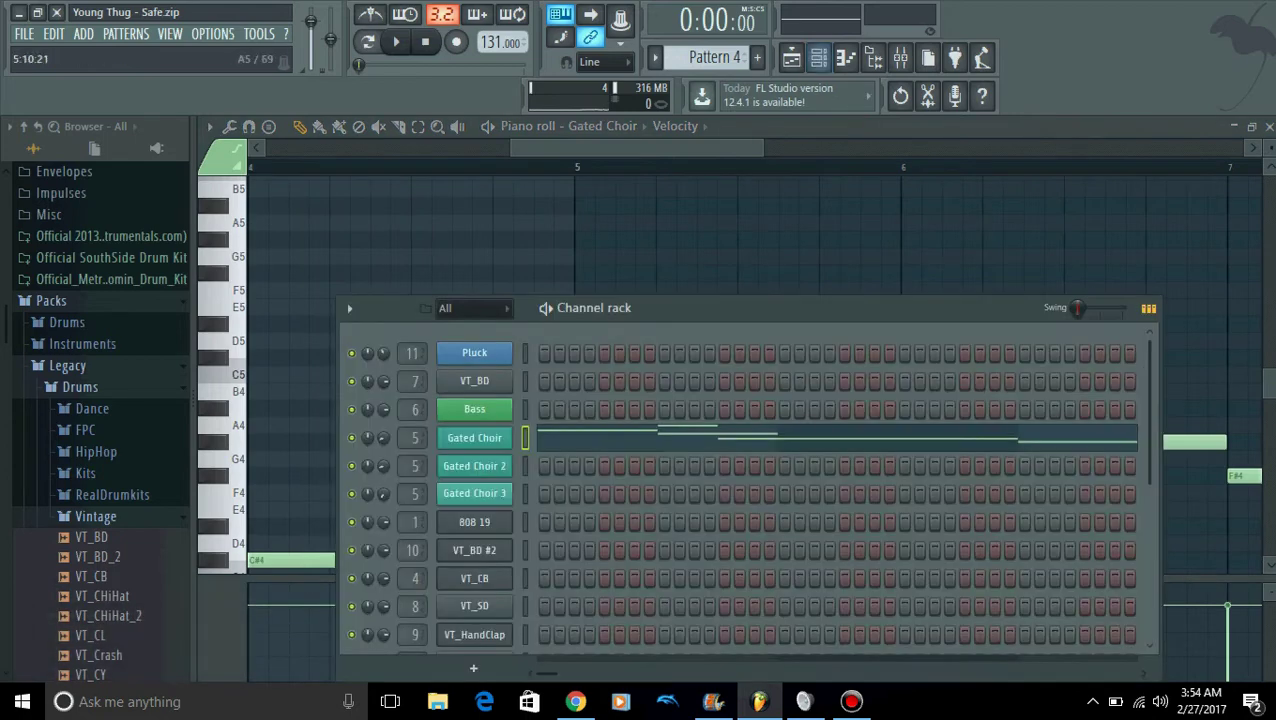
pyautogui.click(474, 437)
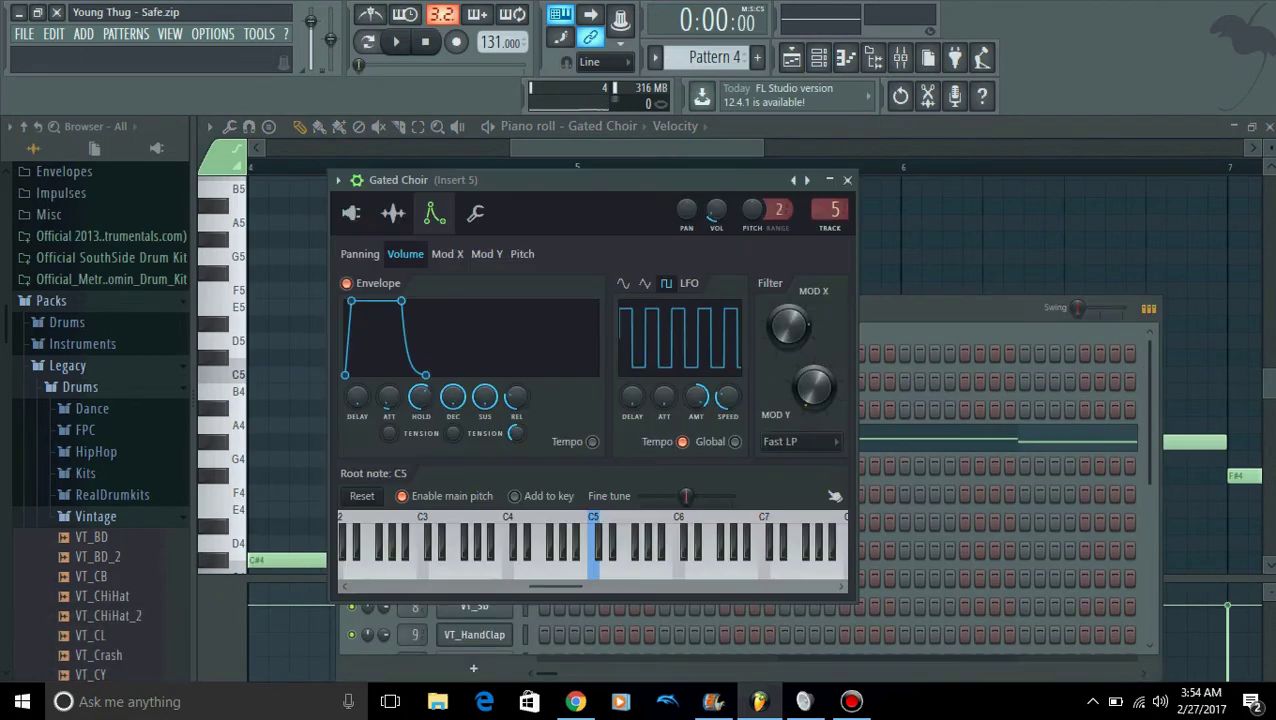
pyautogui.click(351, 213)
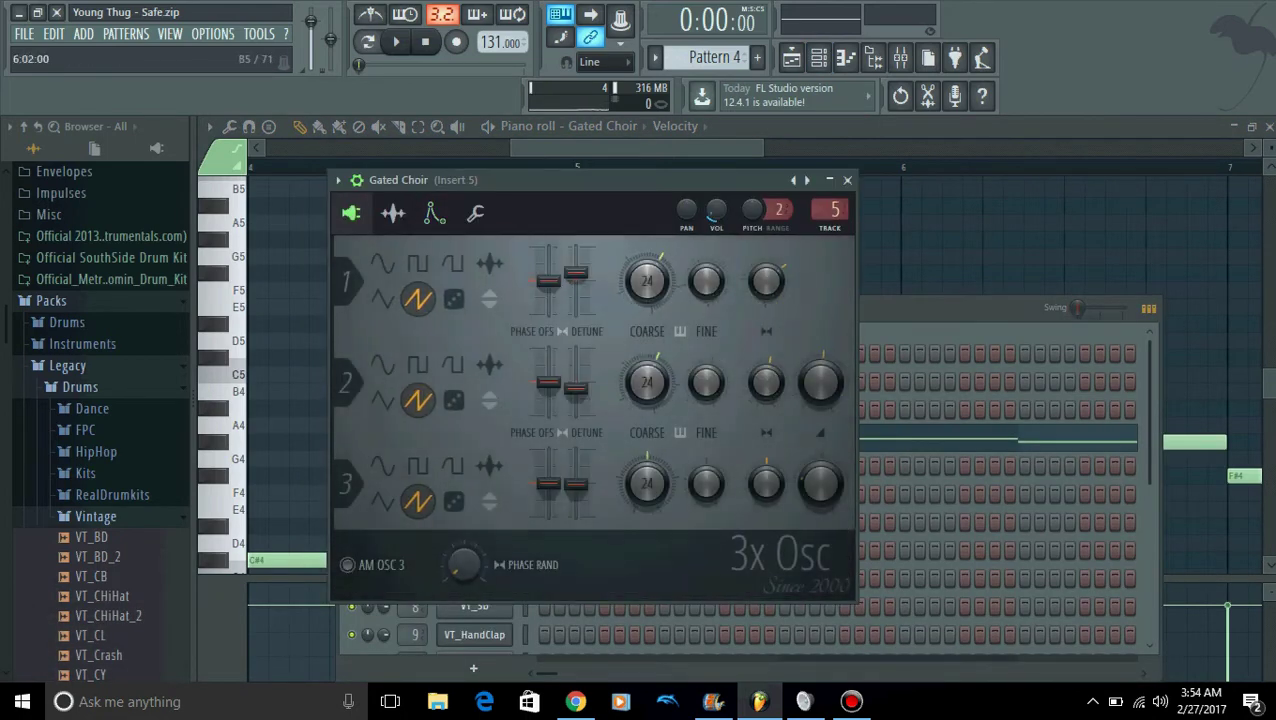
pyautogui.click(847, 180)
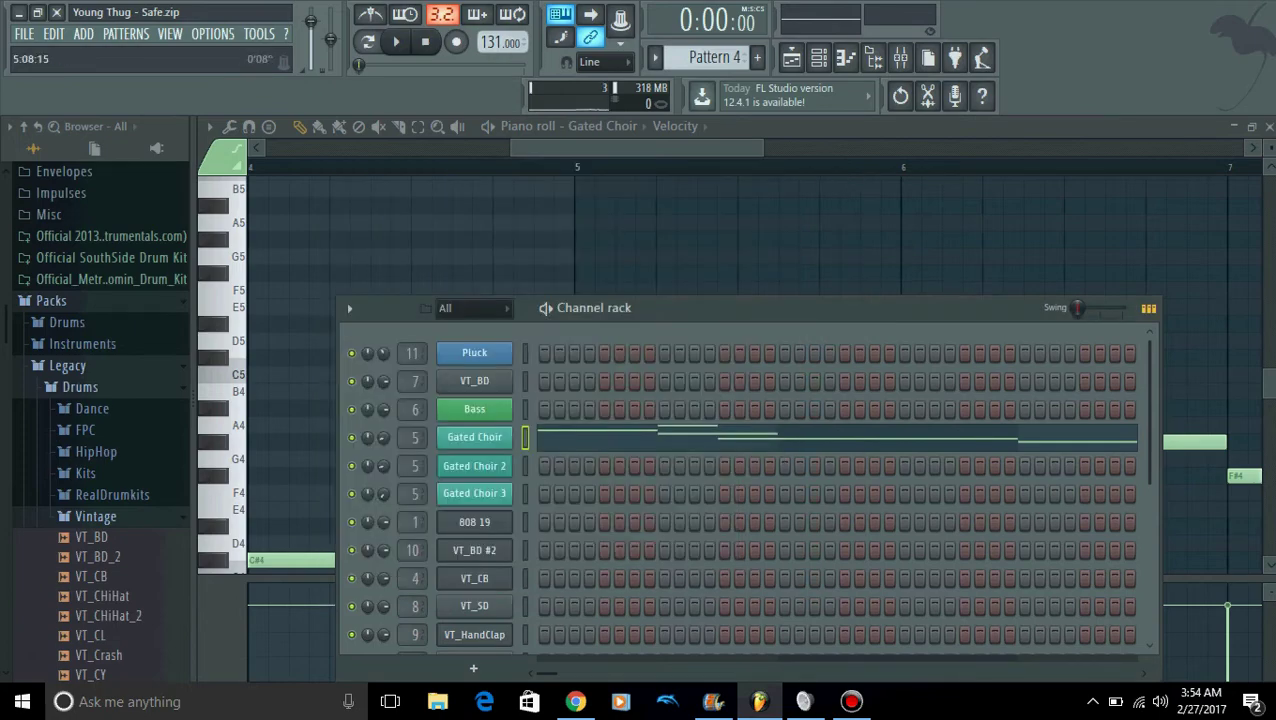
# Close Pattern 4's notes, look at Pattern 5's Gated Choir 2 chords, and display the channel rack over the playlist
pyautogui.click(731, 148)
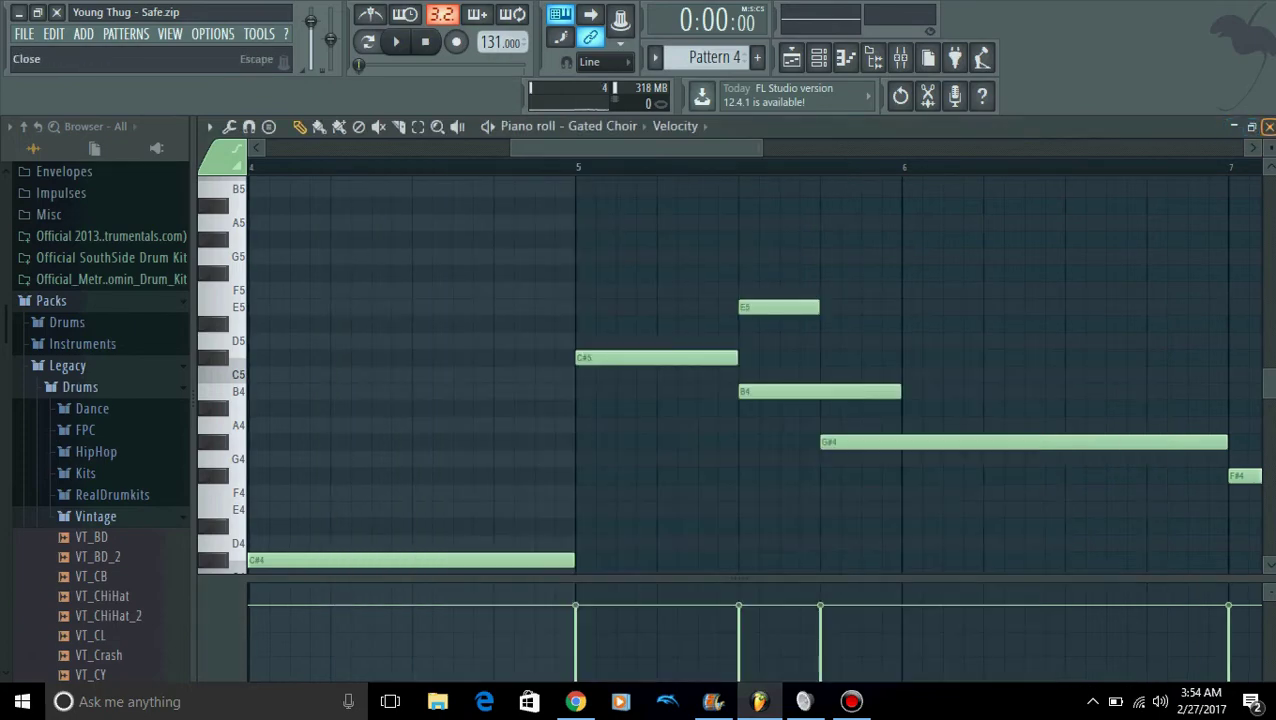
pyautogui.click(1269, 127)
pyautogui.click(769, 256)
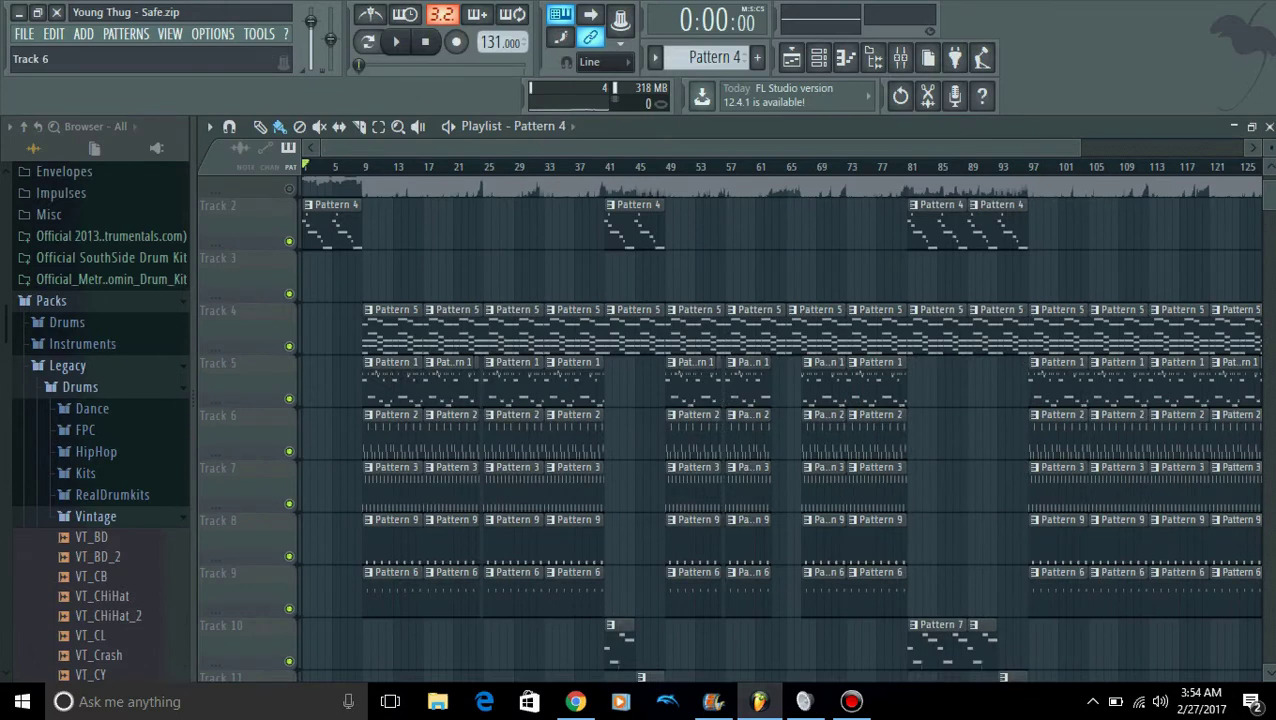
pyautogui.doubleClick(394, 328)
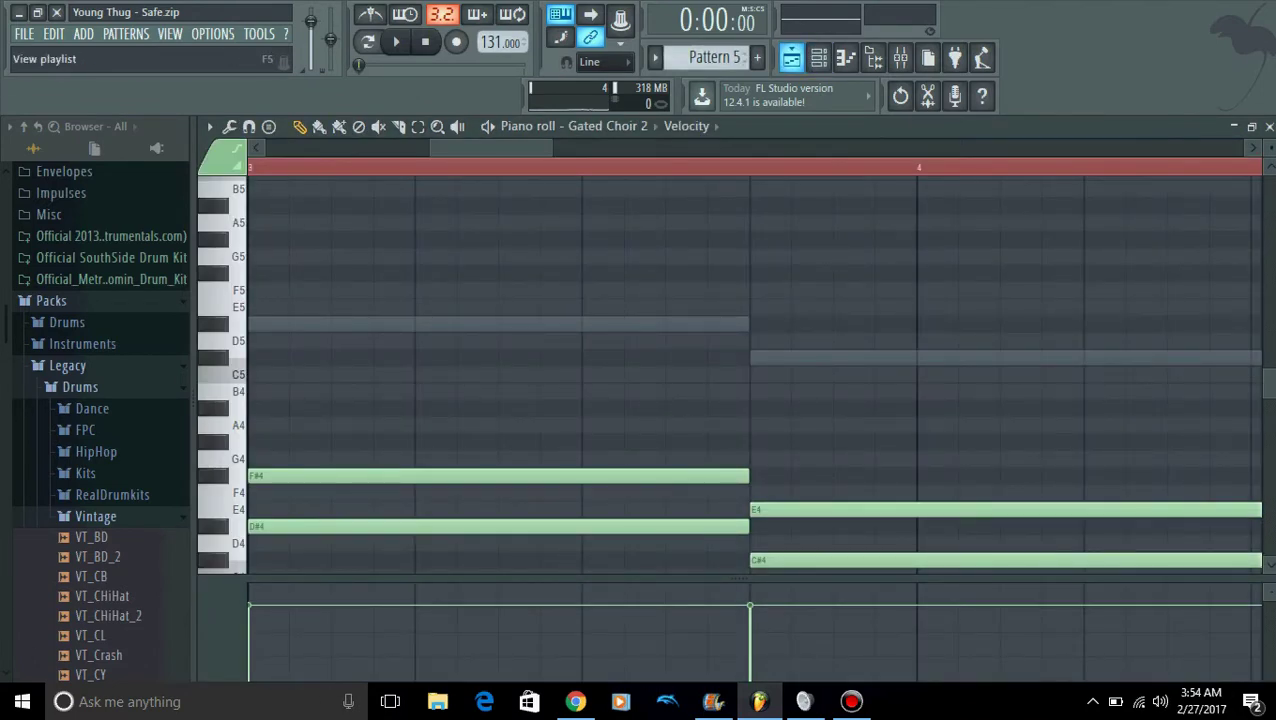
pyautogui.click(791, 57)
pyautogui.click(818, 57)
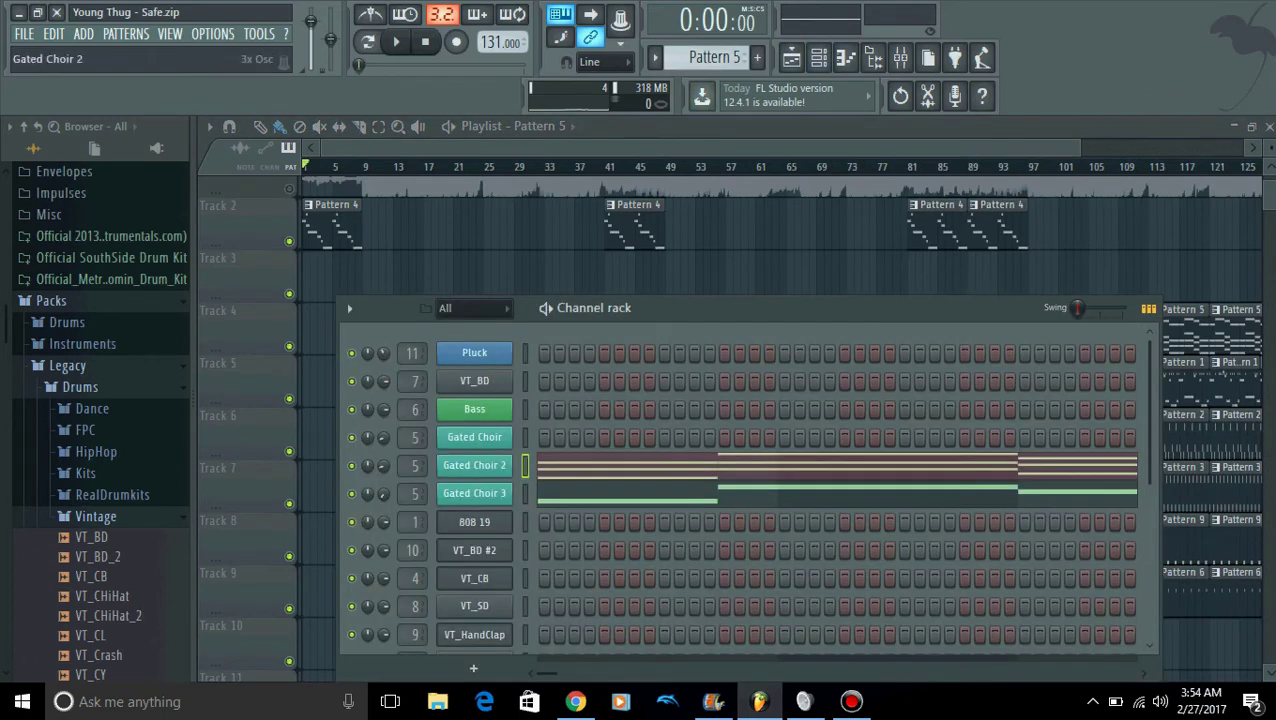
# Reopen Pattern 4, show the Gated Choir channel's 3x Osc settings, and examine the effects chain on mixer Insert 5
pyautogui.doubleClick(325, 223)
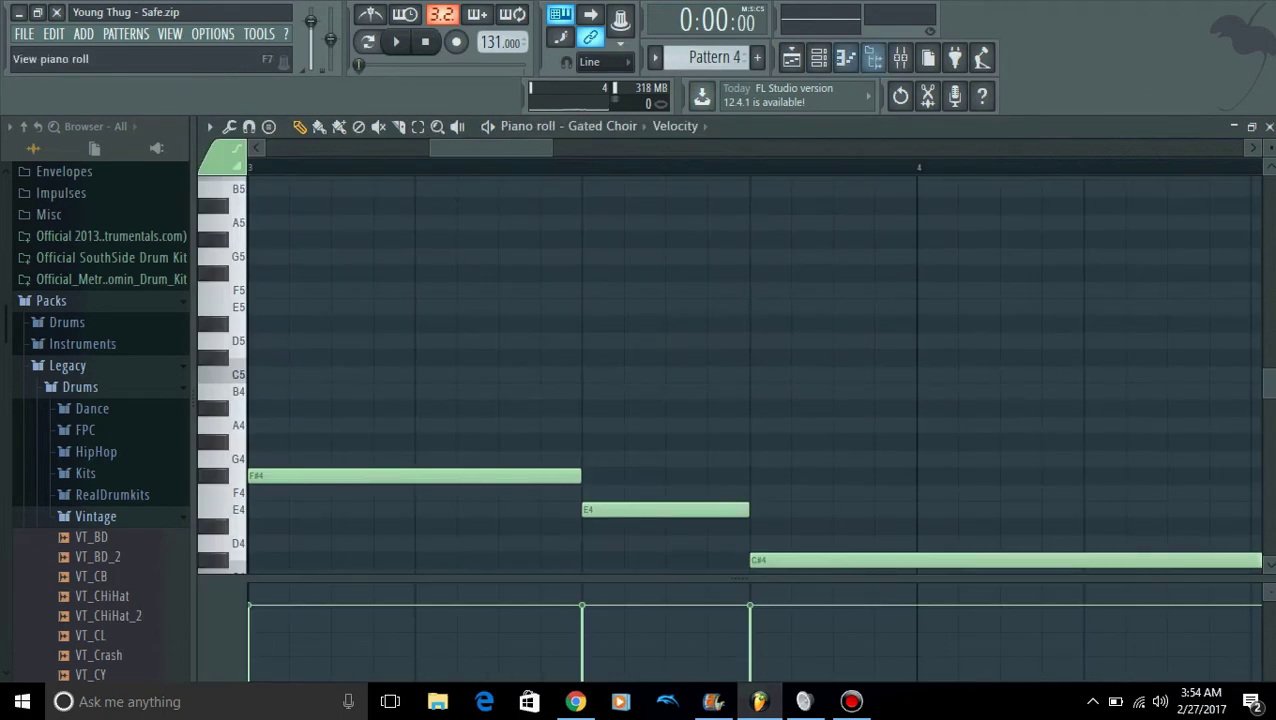
pyautogui.click(818, 57)
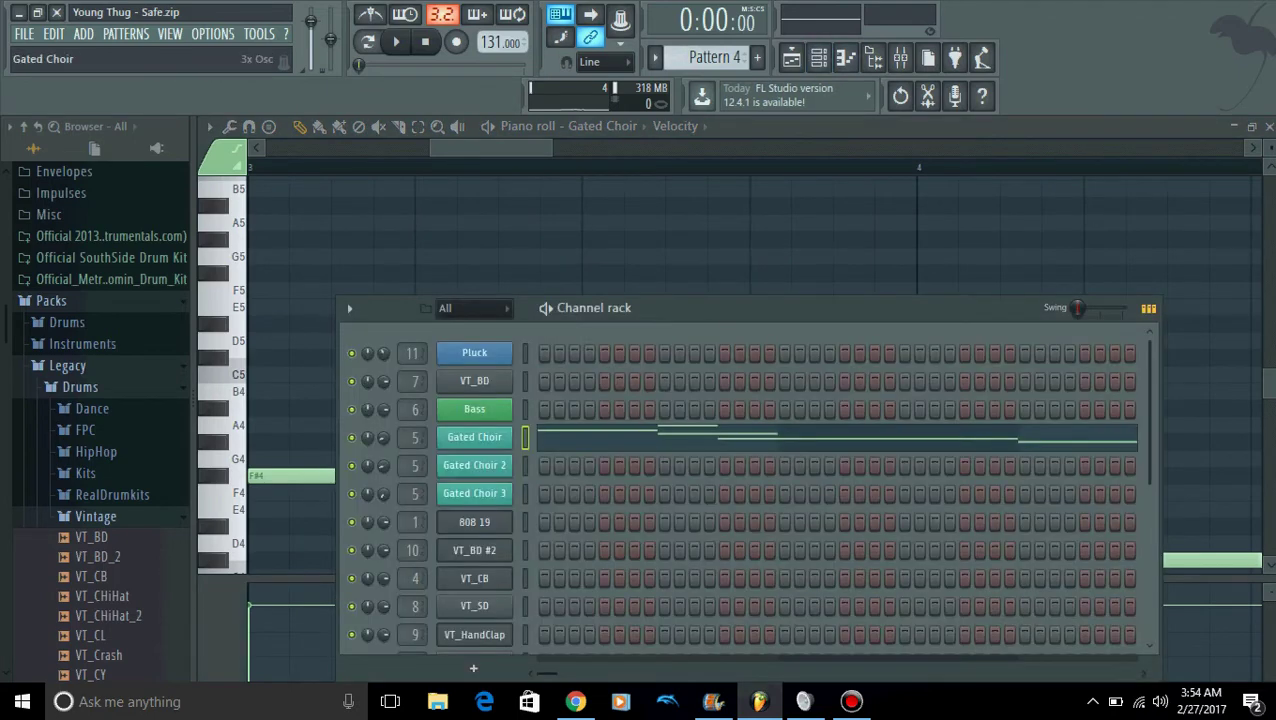
pyautogui.click(474, 437)
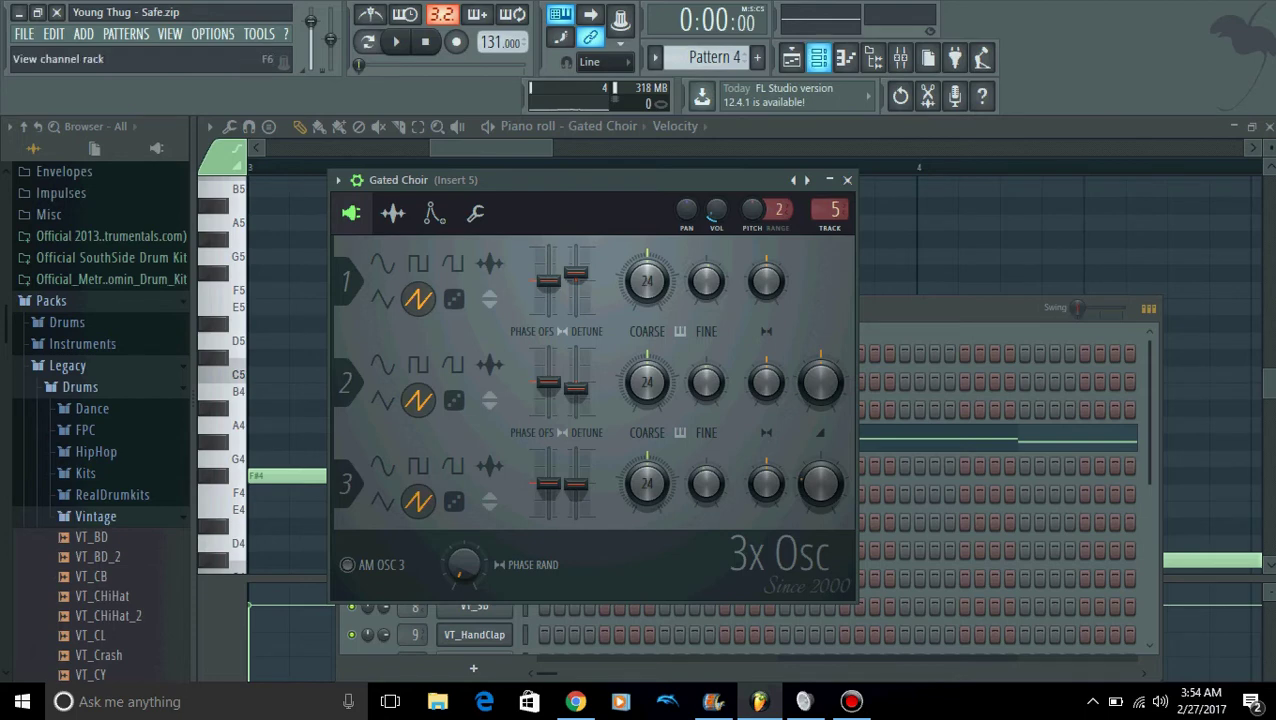
pyautogui.click(818, 57)
pyautogui.click(900, 57)
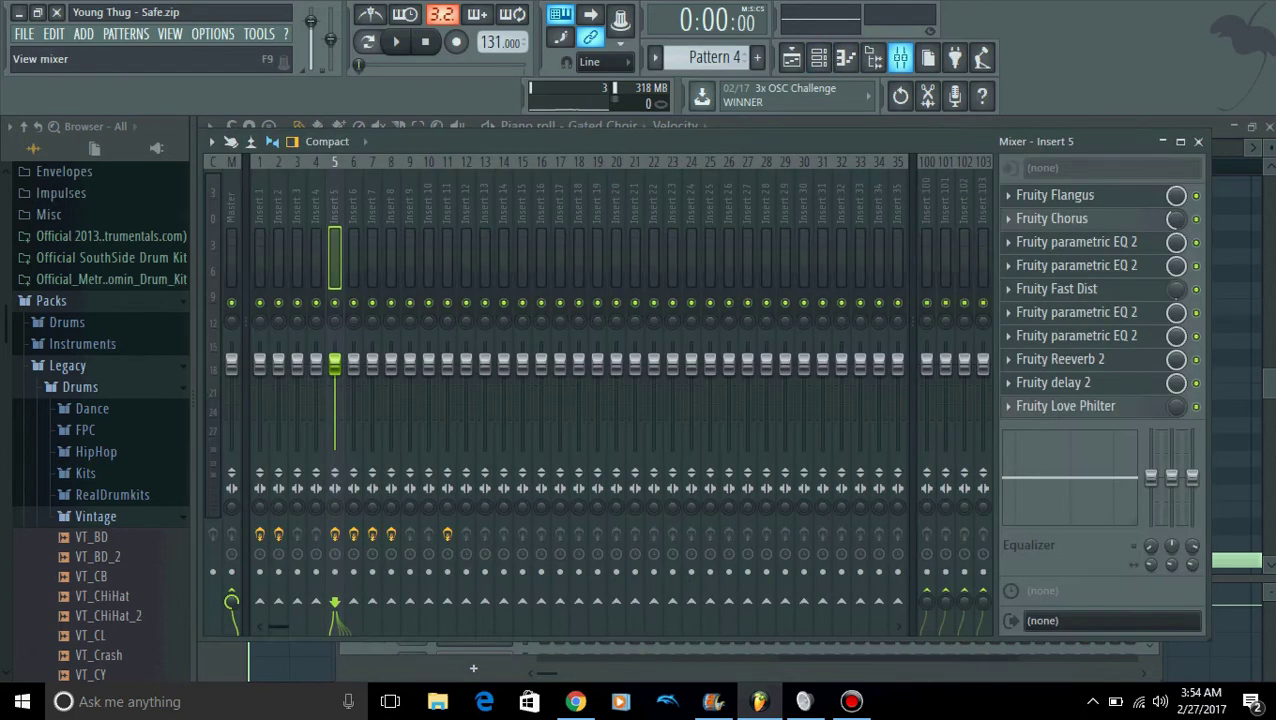
pyautogui.press('n')
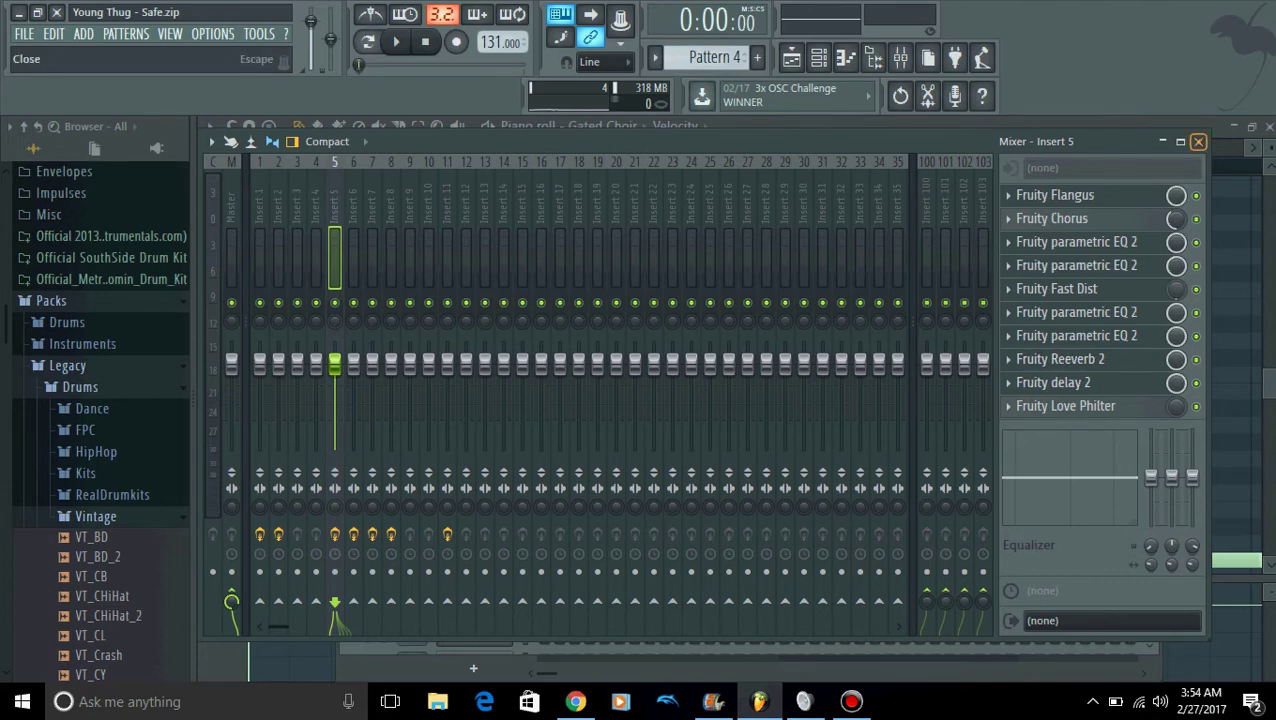
# Close the mixer and display the full Gated Choir melody of Pattern 4 from bar 1 in the piano roll
pyautogui.click(1198, 141)
pyautogui.moveTo(551, 148); pyautogui.dragTo(982, 175)
pyautogui.moveTo(916, 149); pyautogui.dragTo(725, 152)
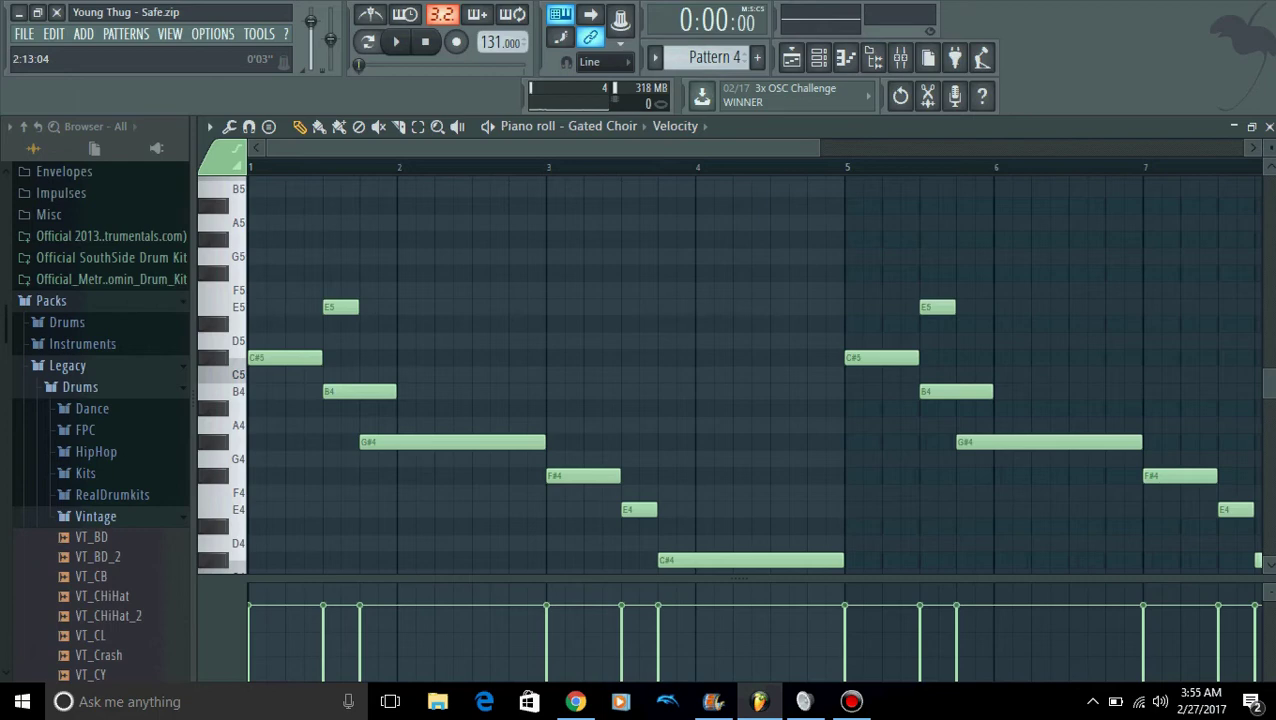
# Play the beginning of Pattern 4's Gated Choir melody twice and return to the playlist
pyautogui.press('space')
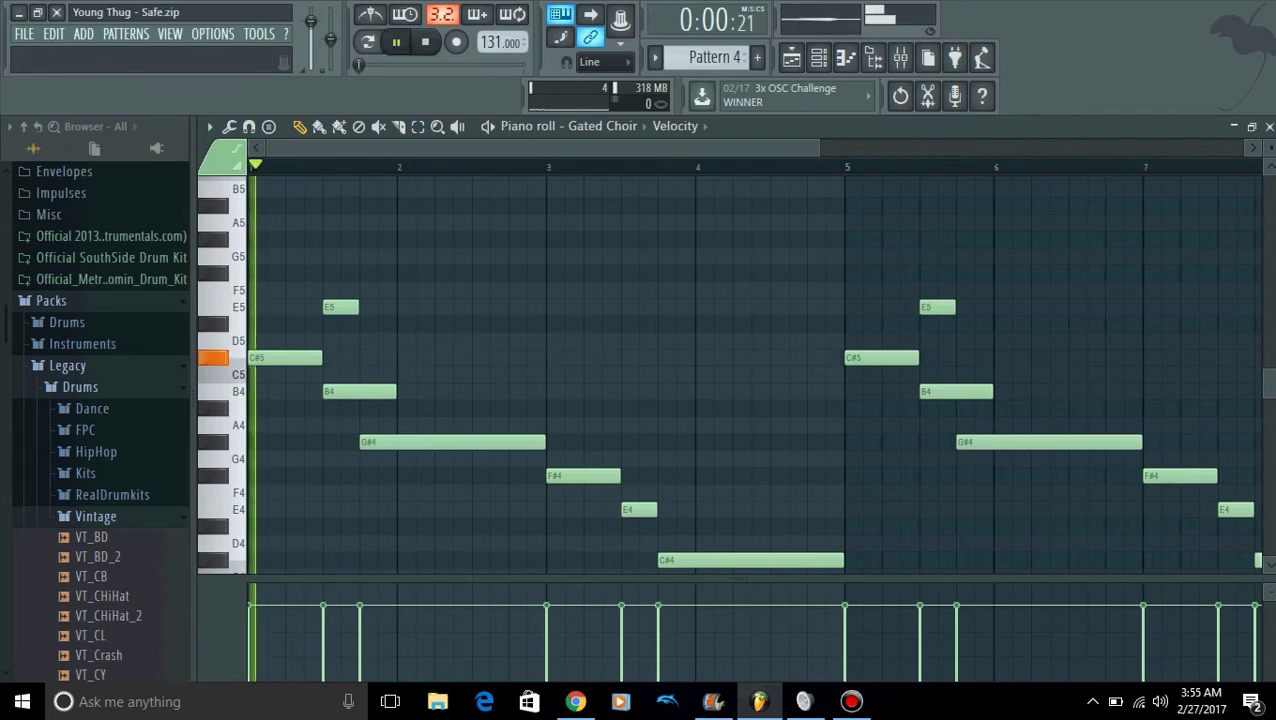
pyautogui.press('space')
pyautogui.press('space')
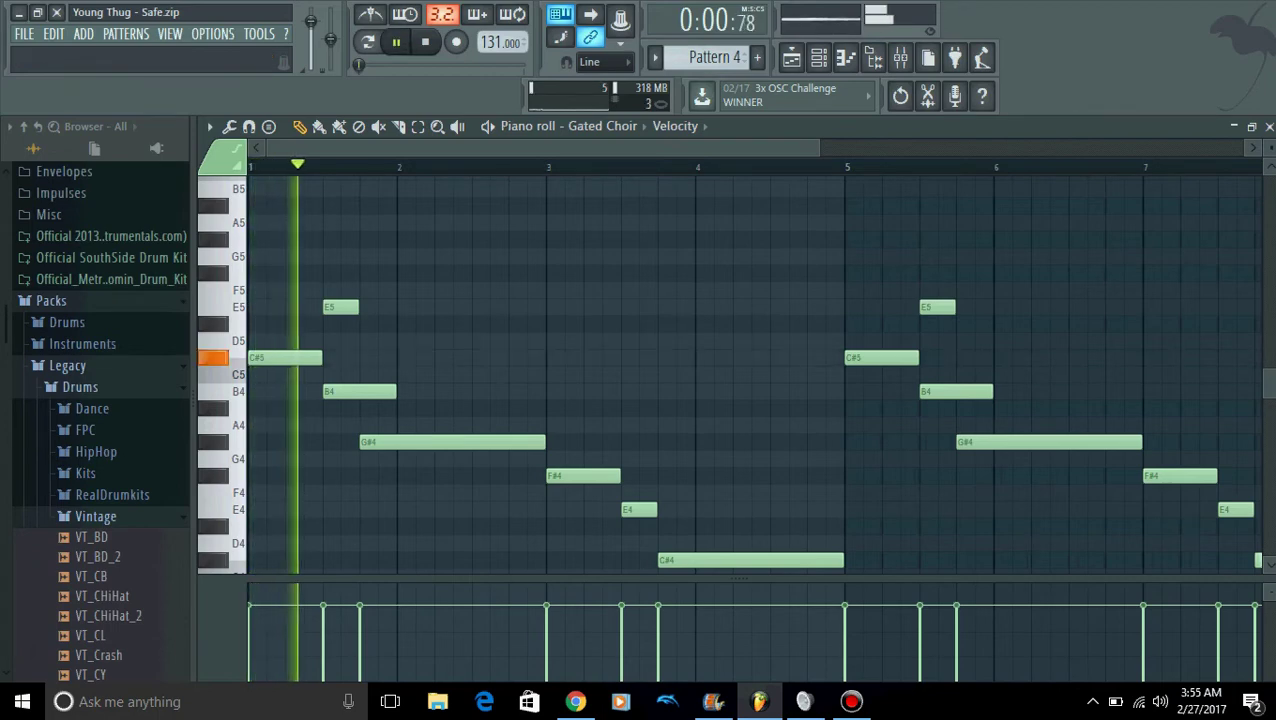
pyautogui.press('space')
pyautogui.click(791, 57)
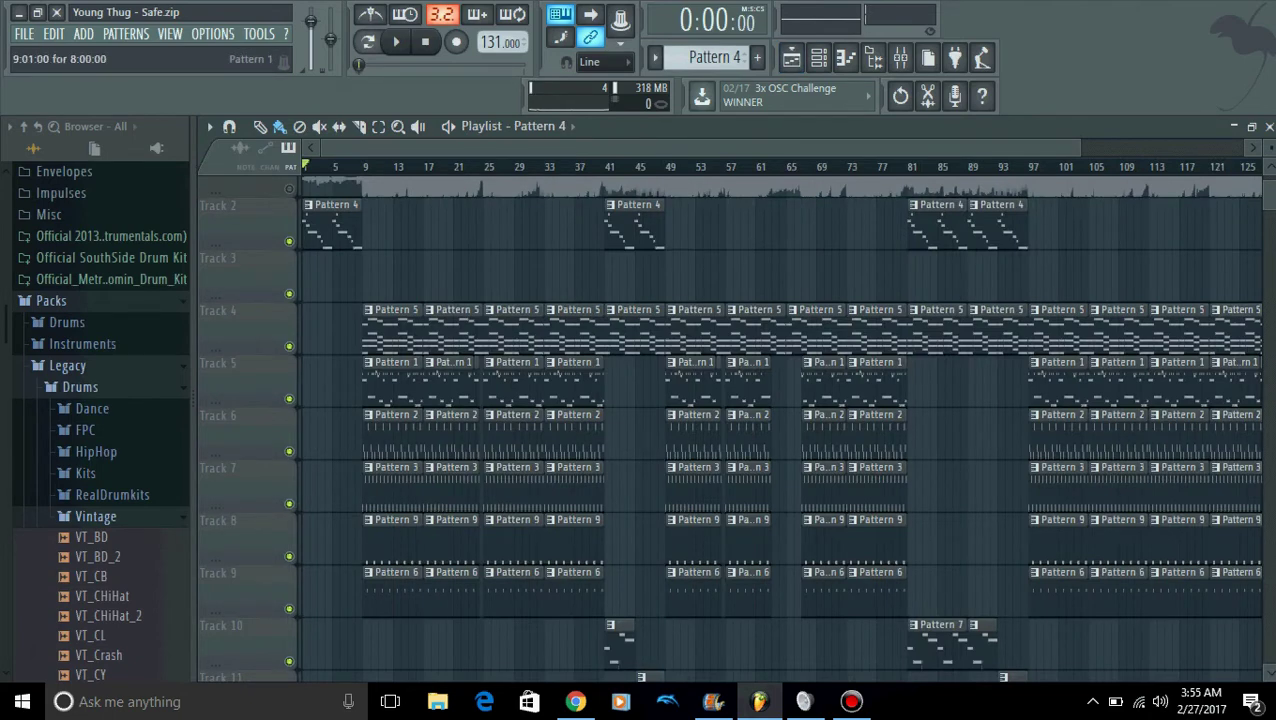
# Reopen Pattern 4 in the piano roll and fit its whole Gated Choir melody from bar 1 to bar 9 in view
pyautogui.doubleClick(340, 228)
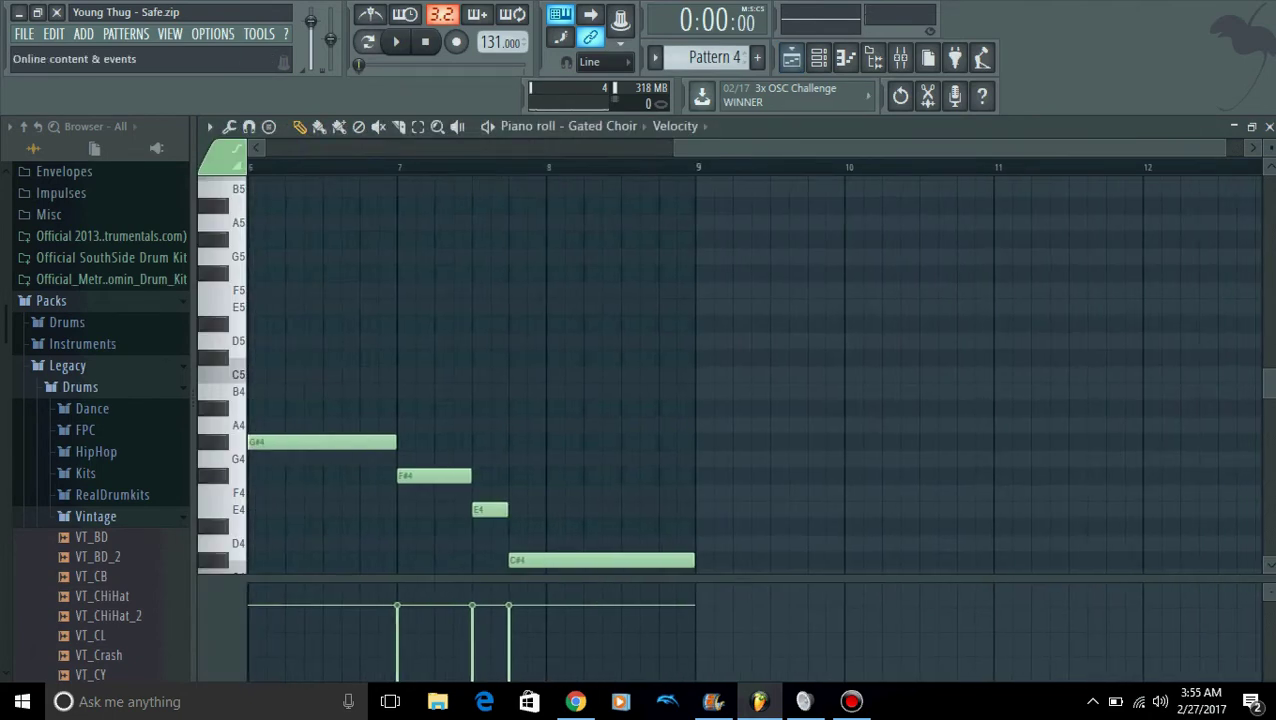
pyautogui.click(845, 57)
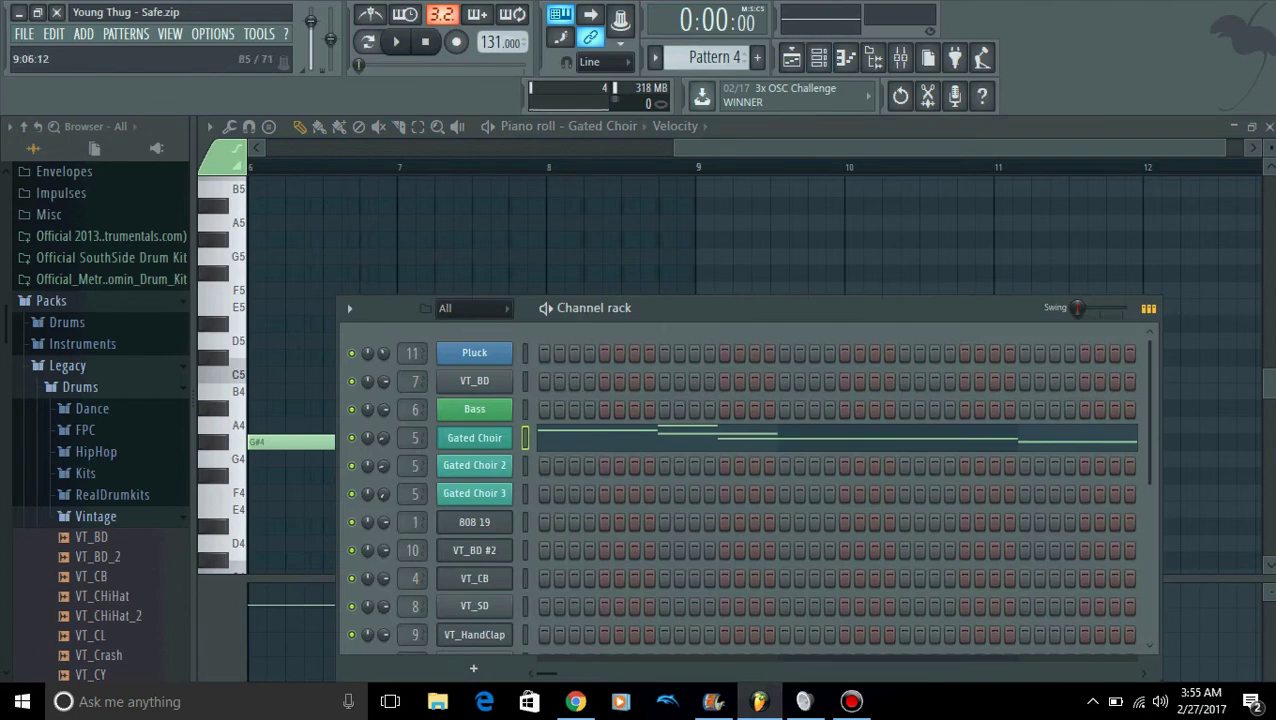
pyautogui.moveTo(802, 148); pyautogui.dragTo(375, 149)
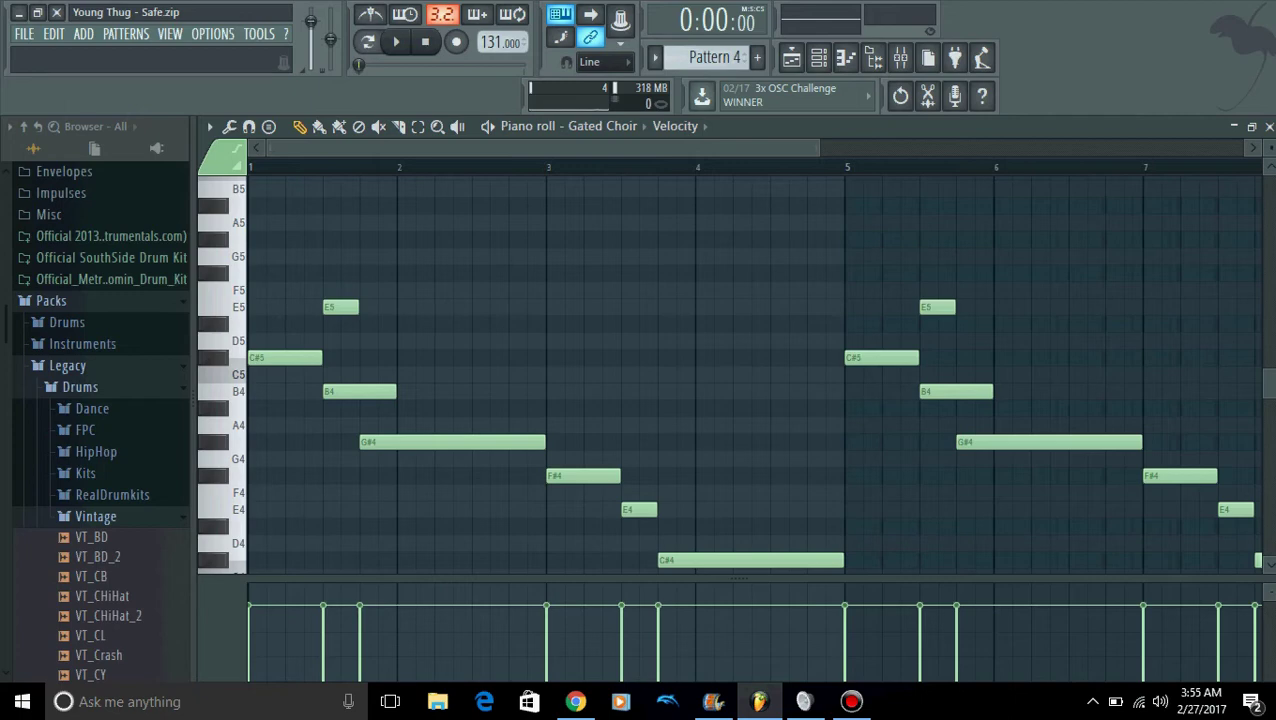
pyautogui.moveTo(819, 148); pyautogui.dragTo(1097, 148)
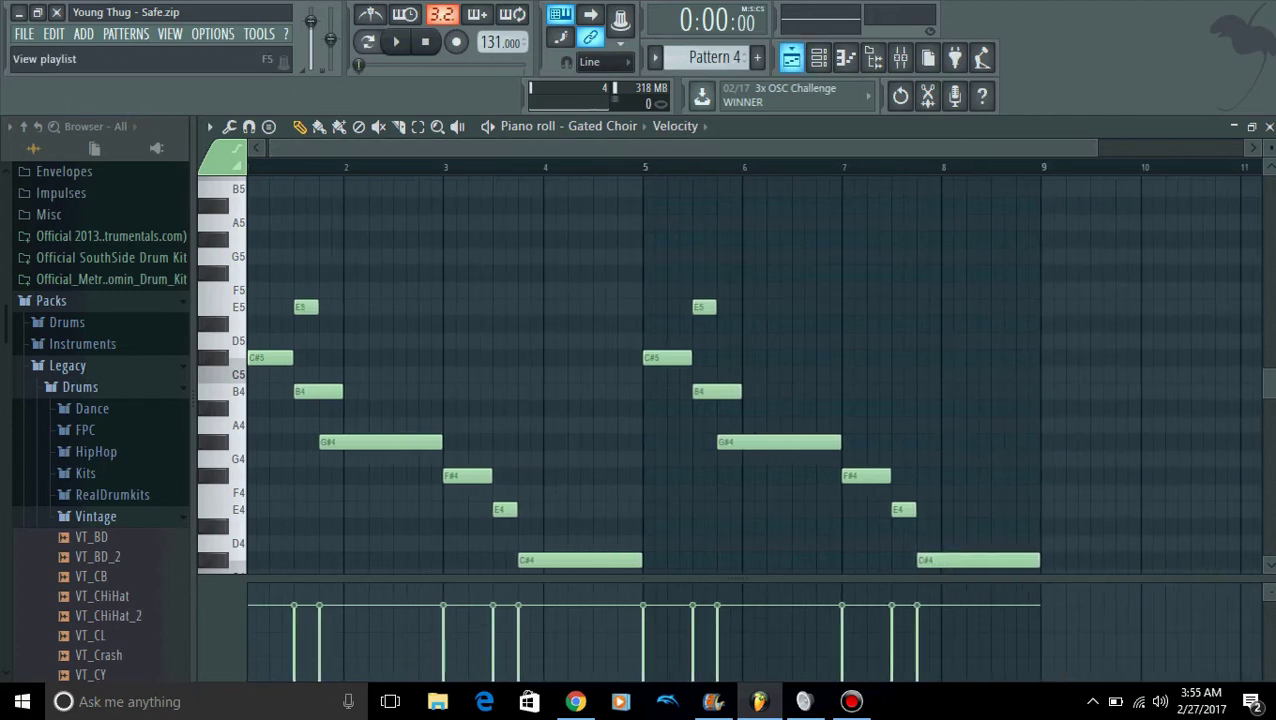
# Switch to Pattern 1 and display all of its 808 19 notes in the maximized piano roll
pyautogui.click(655, 57)
pyautogui.click(686, 82)
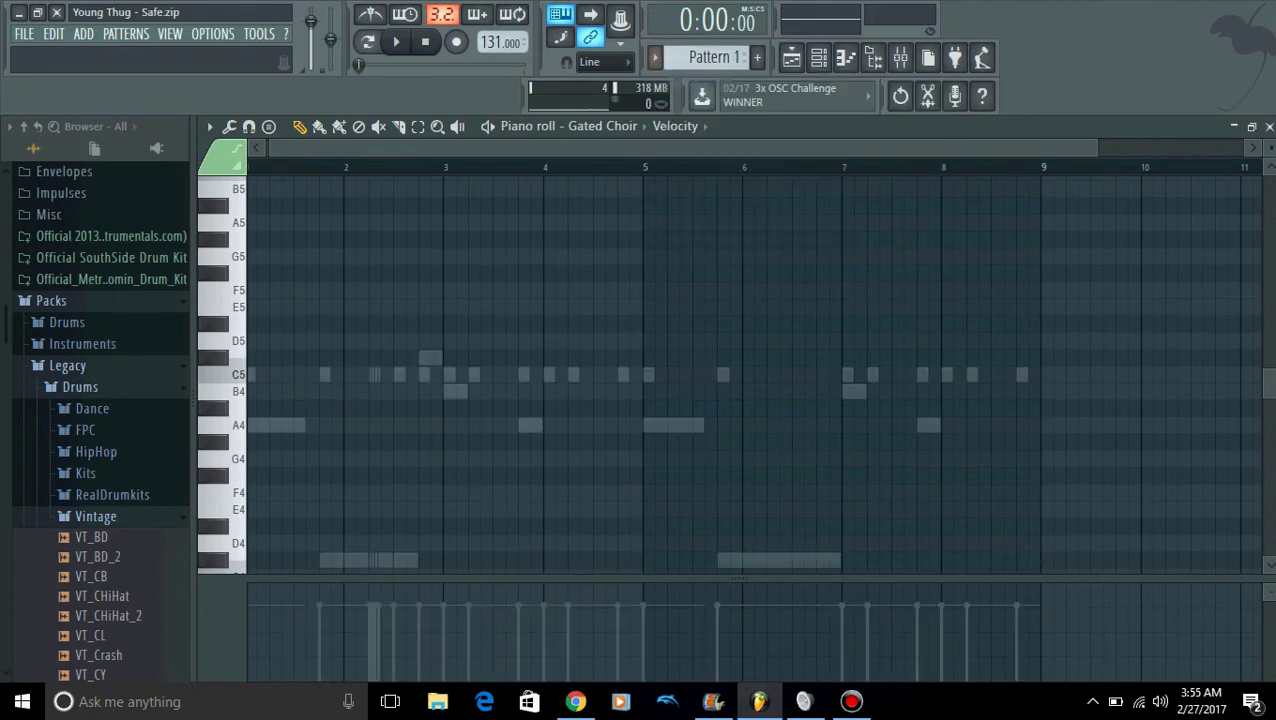
pyautogui.click(1251, 126)
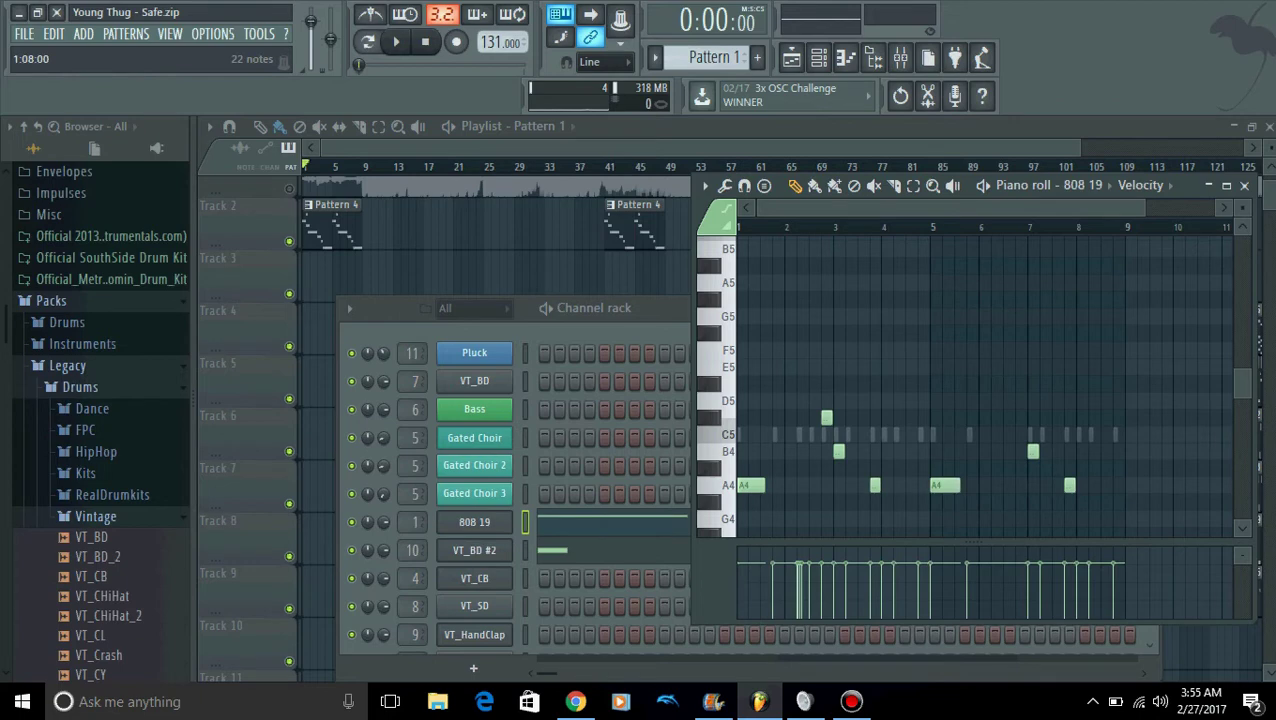
pyautogui.click(1226, 185)
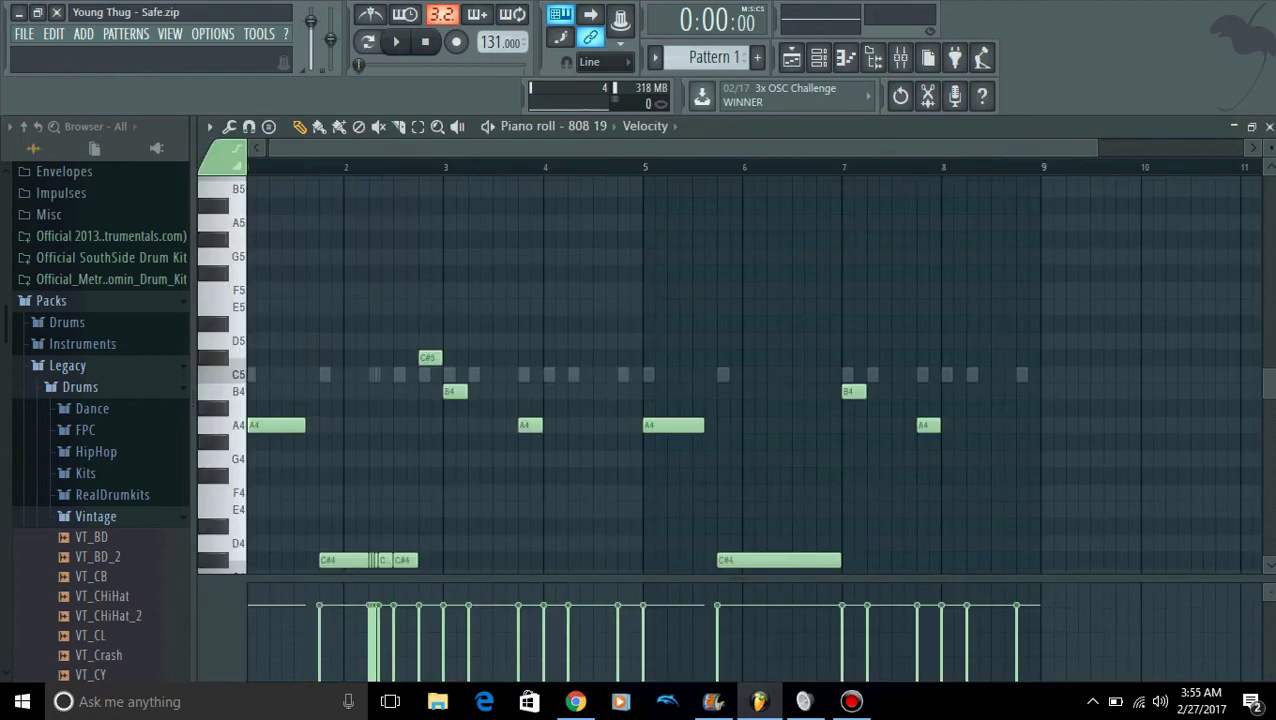
pyautogui.scroll(-3, 726, 376)
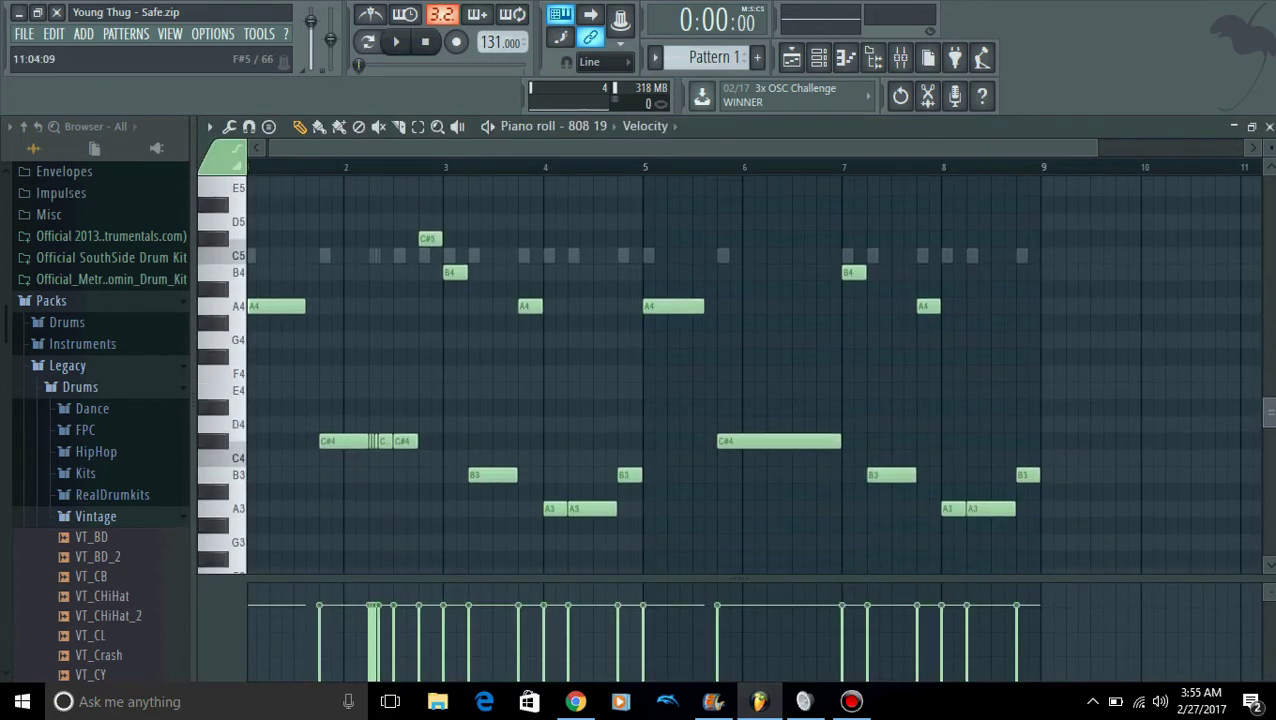
# Play Pattern 1 and display the channel rack over the playlist
pyautogui.press('space')
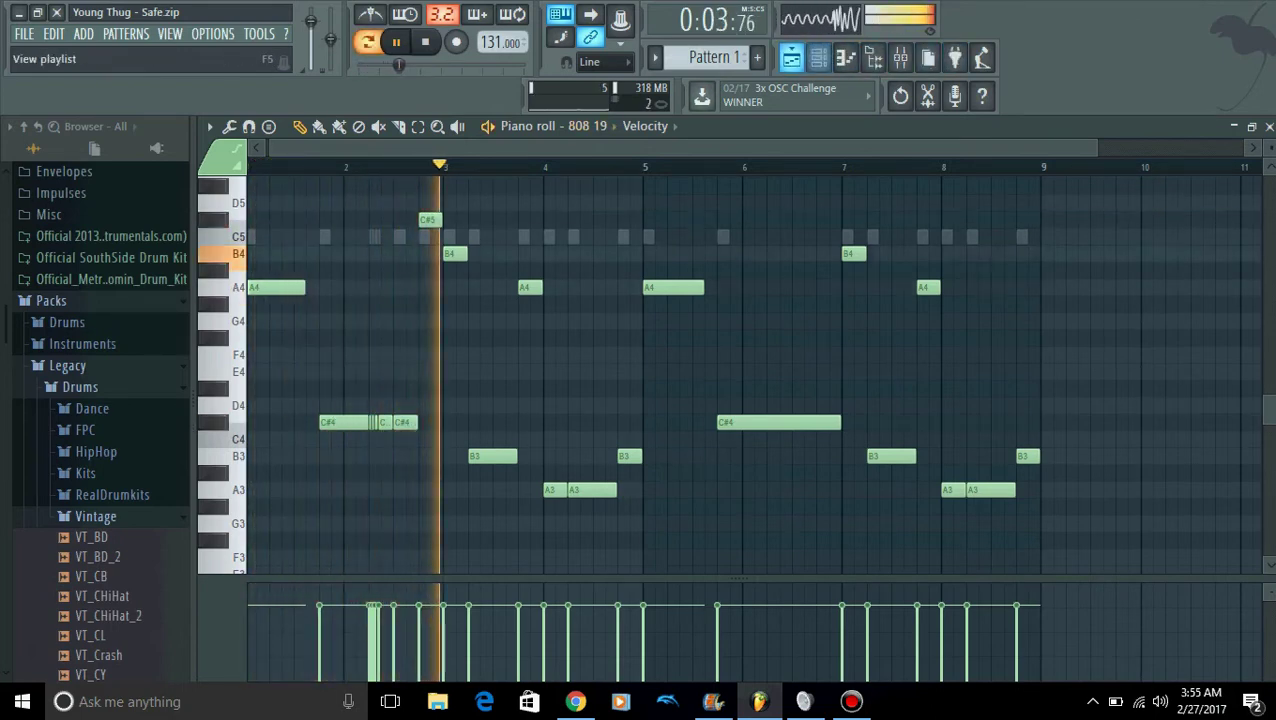
pyautogui.click(792, 58)
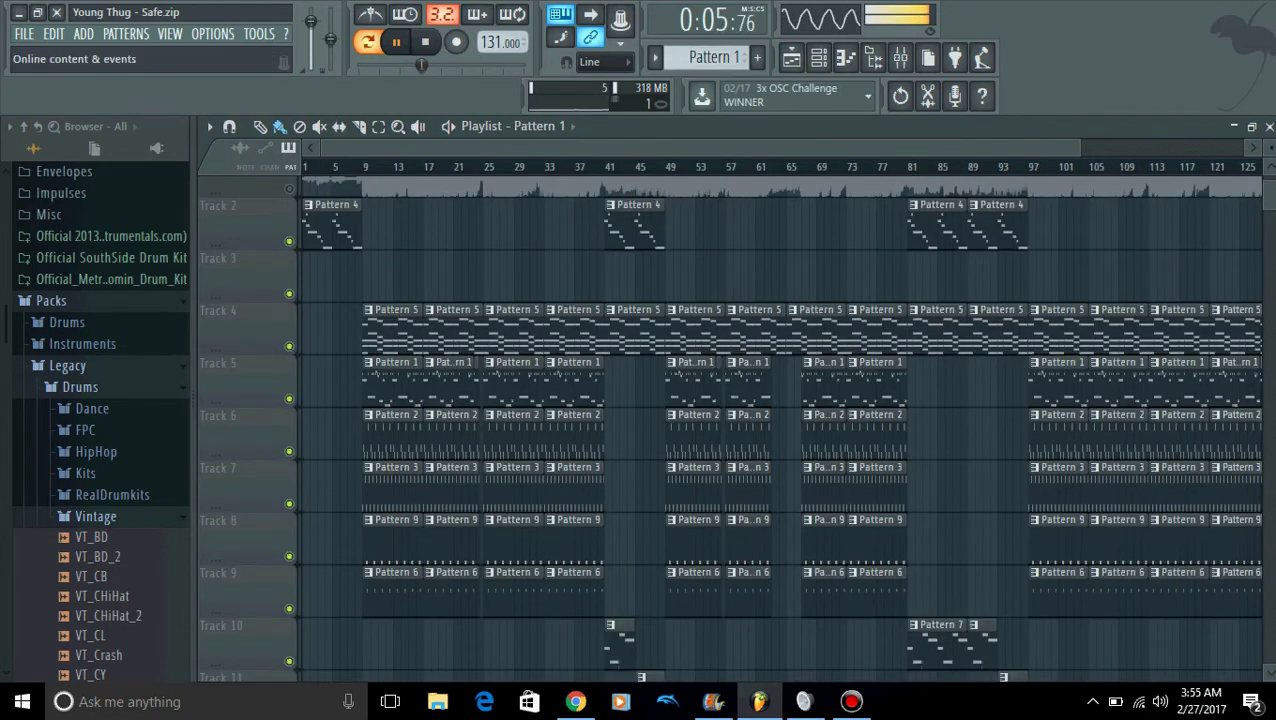
pyautogui.click(818, 58)
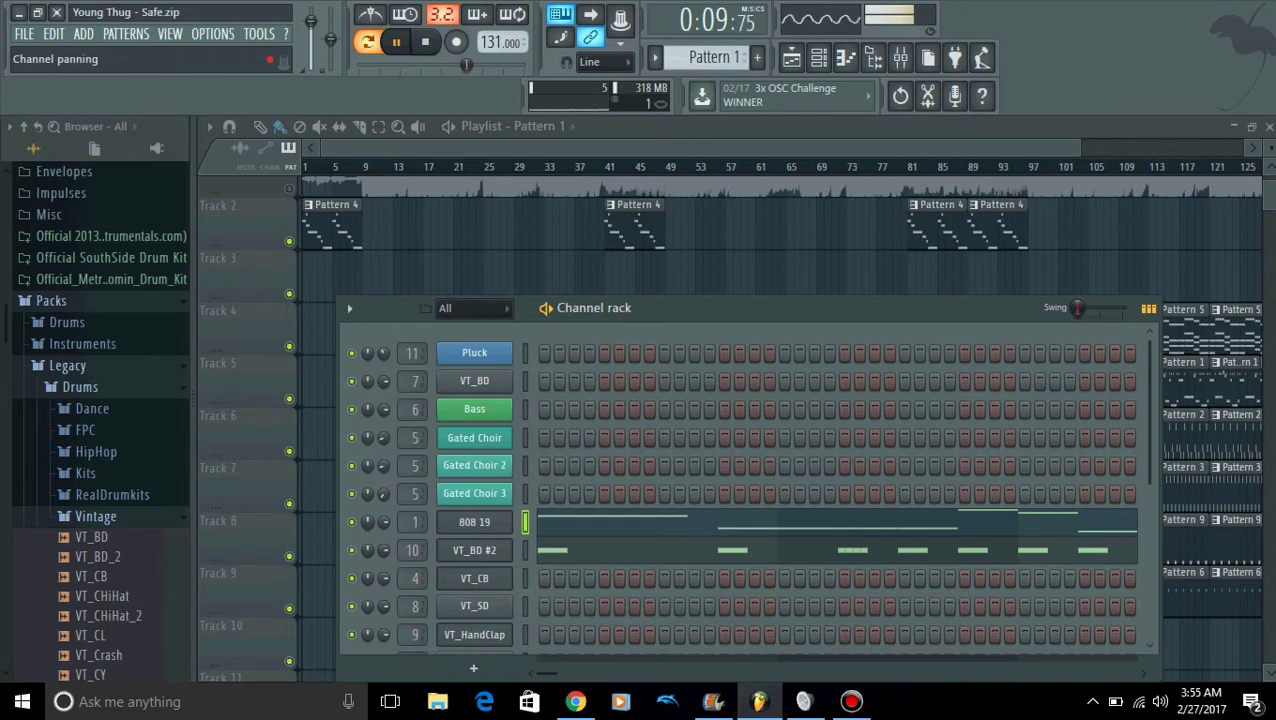
# Reset the panning of the 808 19 channel
pyautogui.rightClick(368, 522)
pyautogui.click(408, 407)
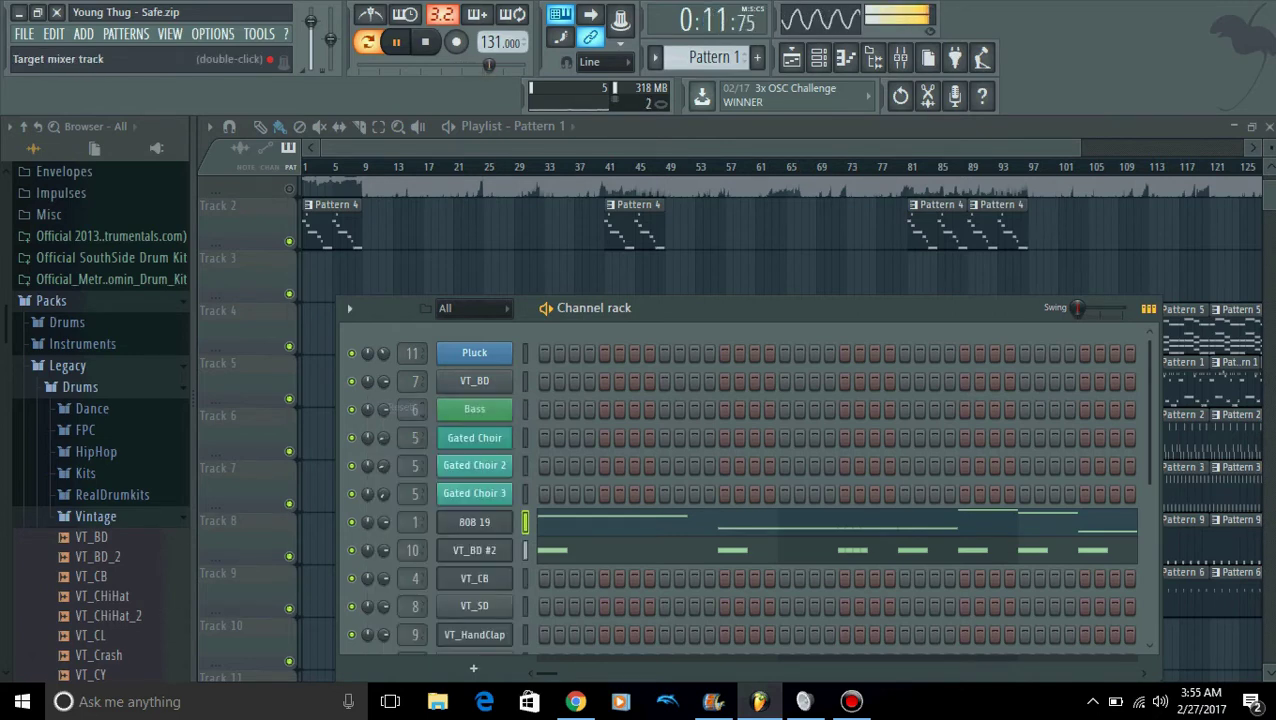
pyautogui.rightClick(368, 522)
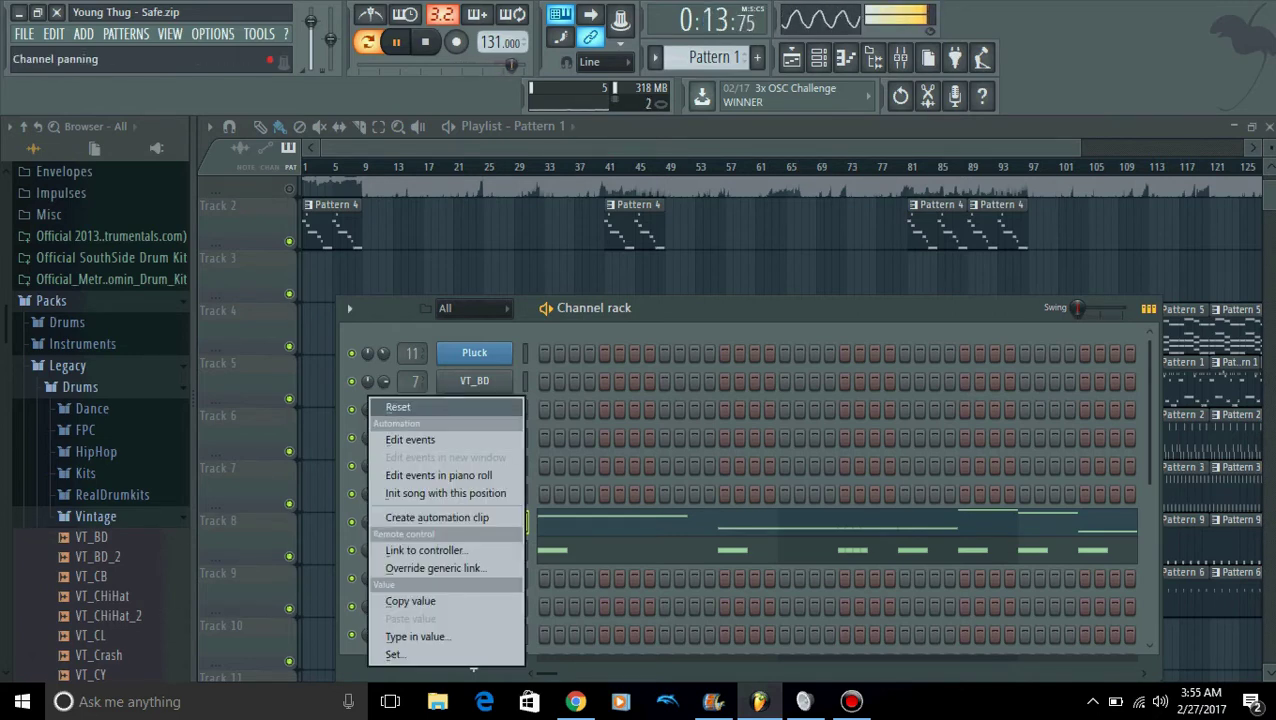
pyautogui.click(412, 407)
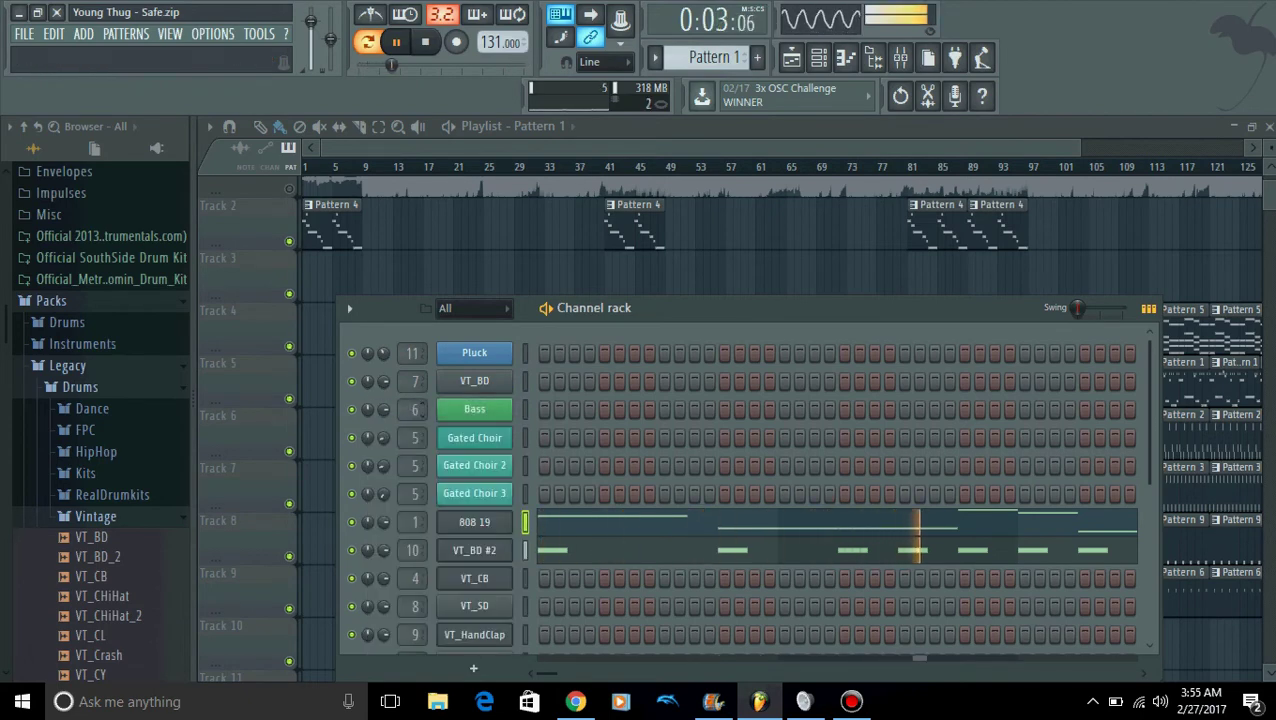
# Inspect the 808 19 channel's volume envelope and sample settings, comparing the sound with Normalize off and on
pyautogui.click(474, 521)
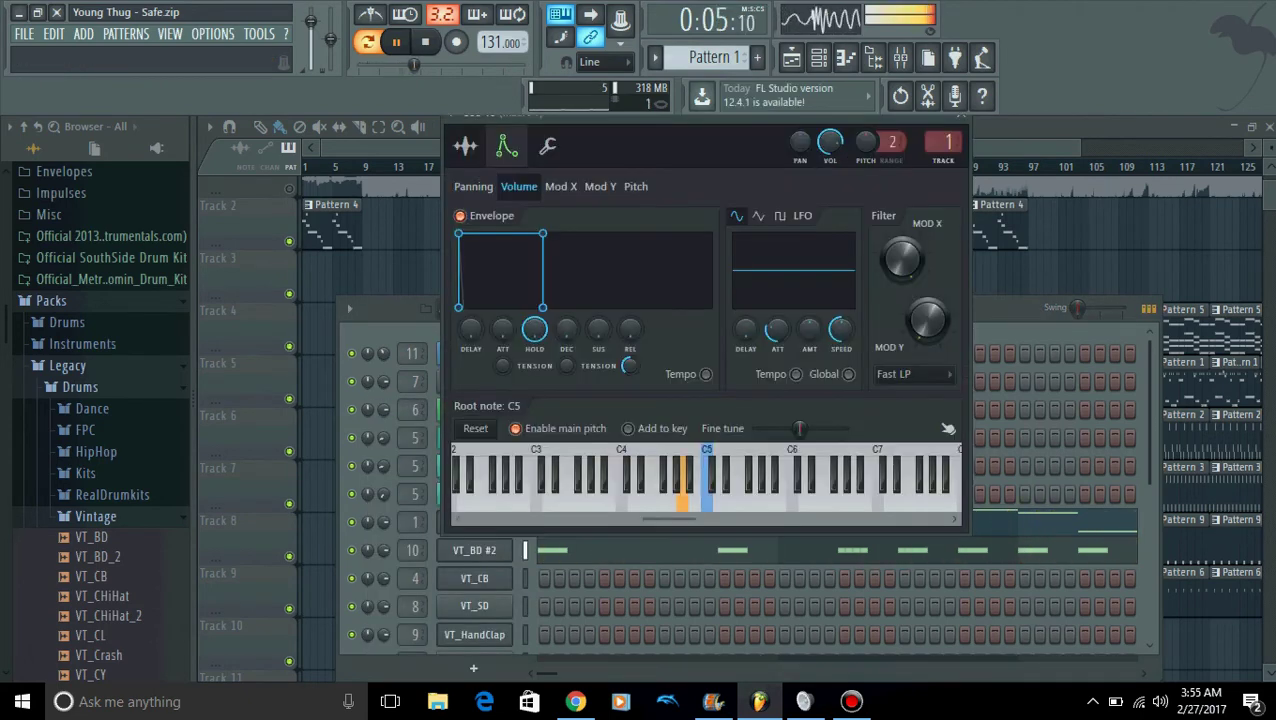
pyautogui.click(465, 146)
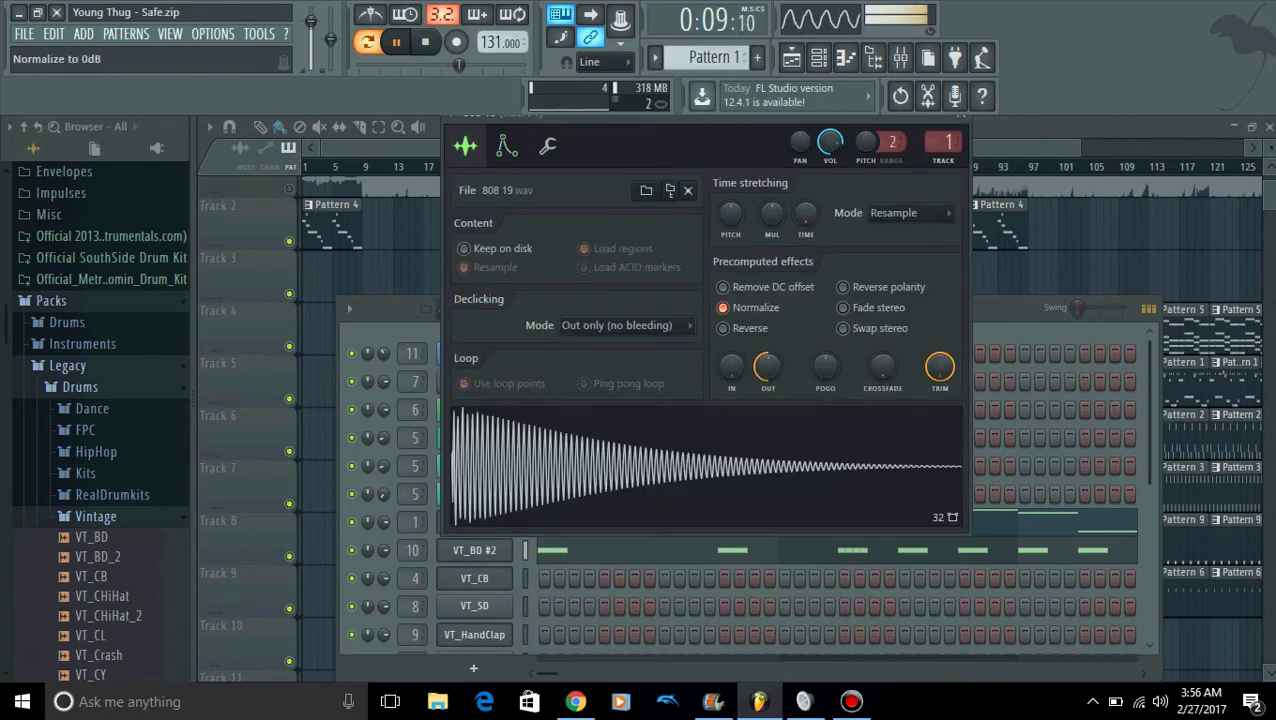
pyautogui.click(723, 308)
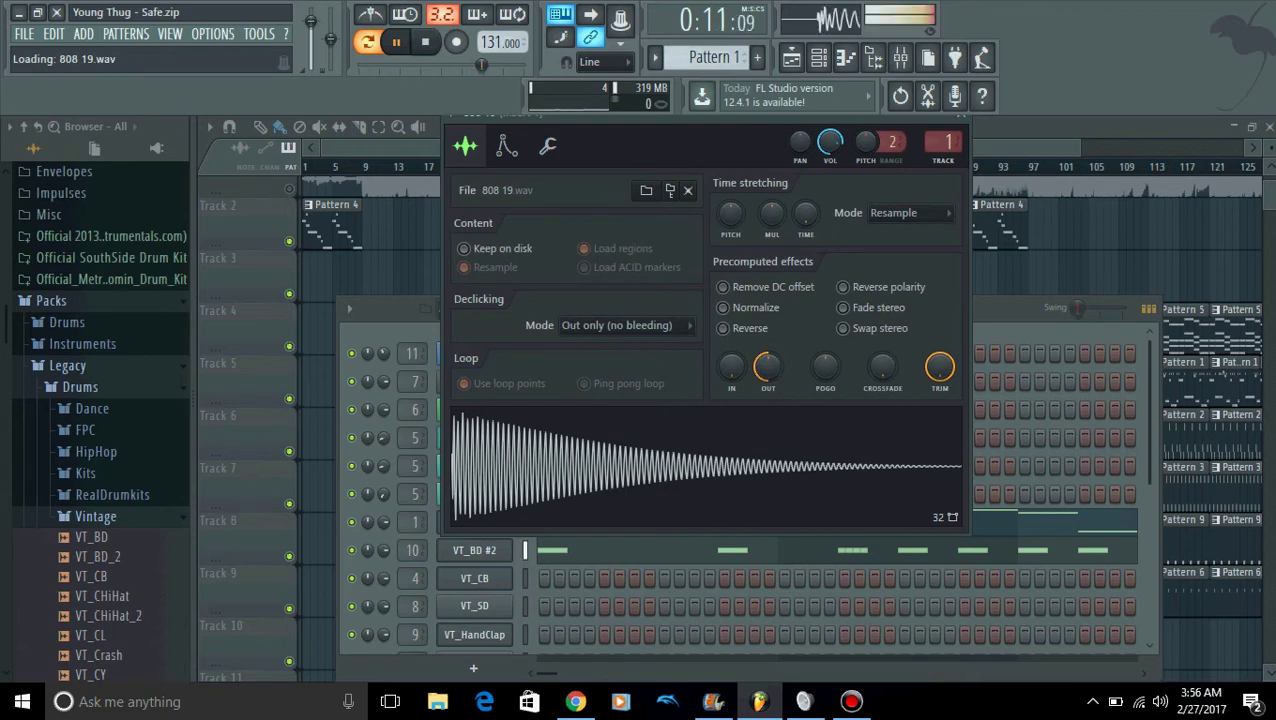
pyautogui.click(723, 308)
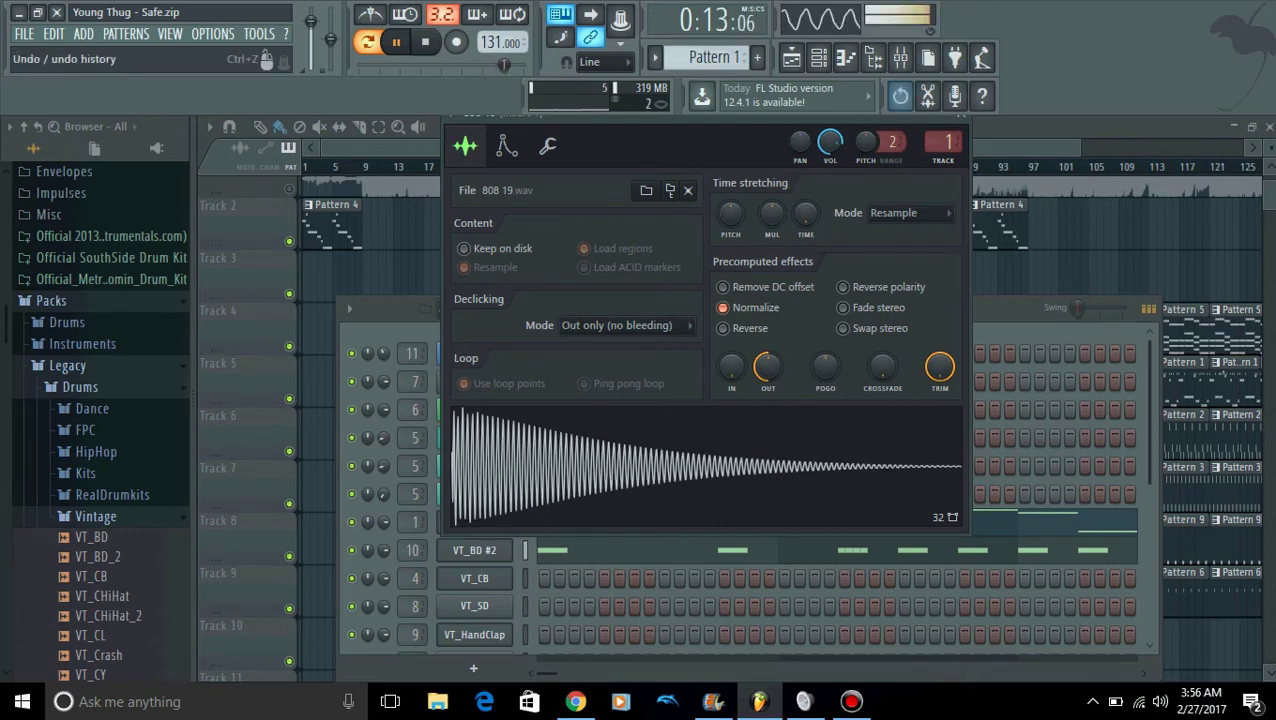
pyautogui.click(960, 116)
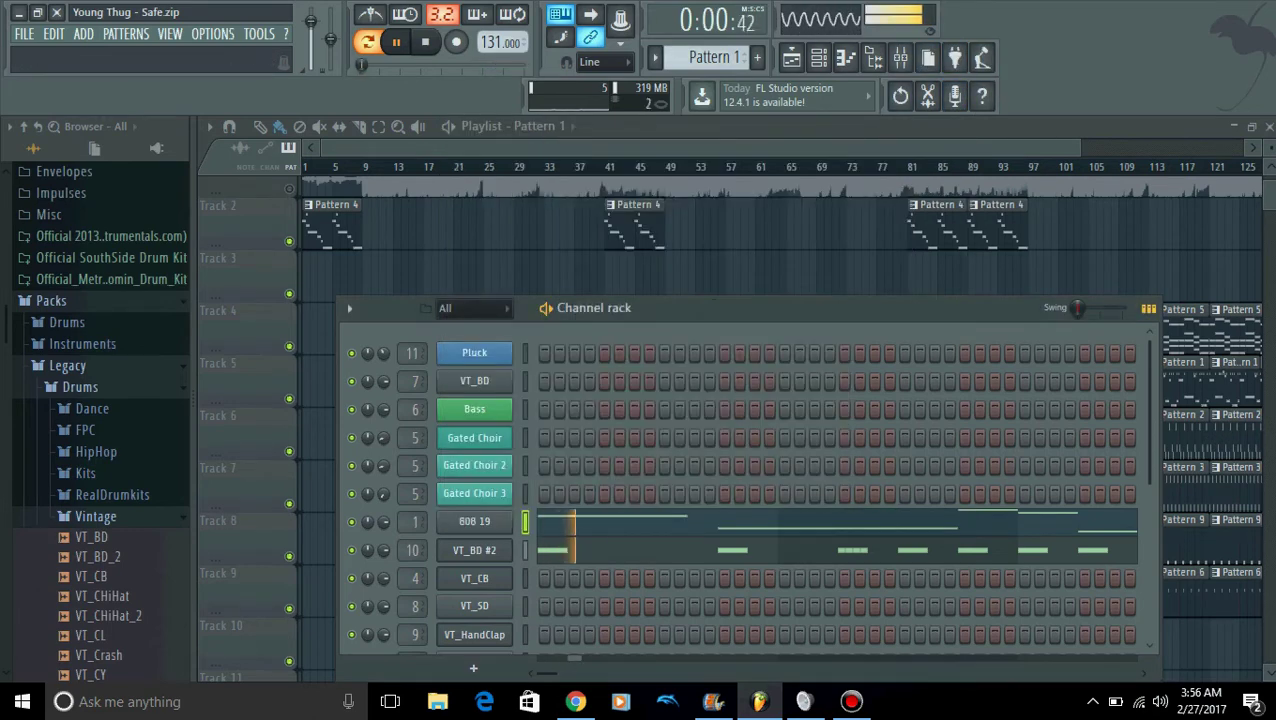
# View the VT_BD #2 channel's settings, and examine the 808 19 channel's volume envelope and cut group settings
pyautogui.click(474, 550)
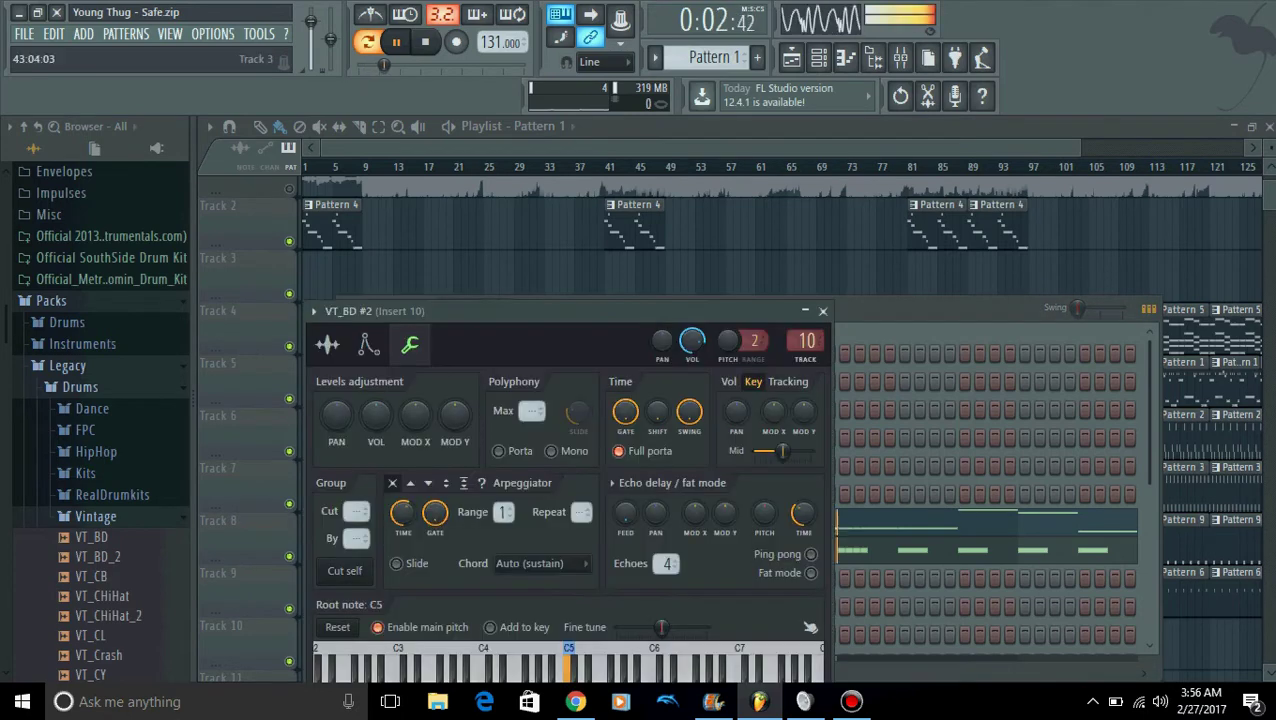
pyautogui.click(822, 311)
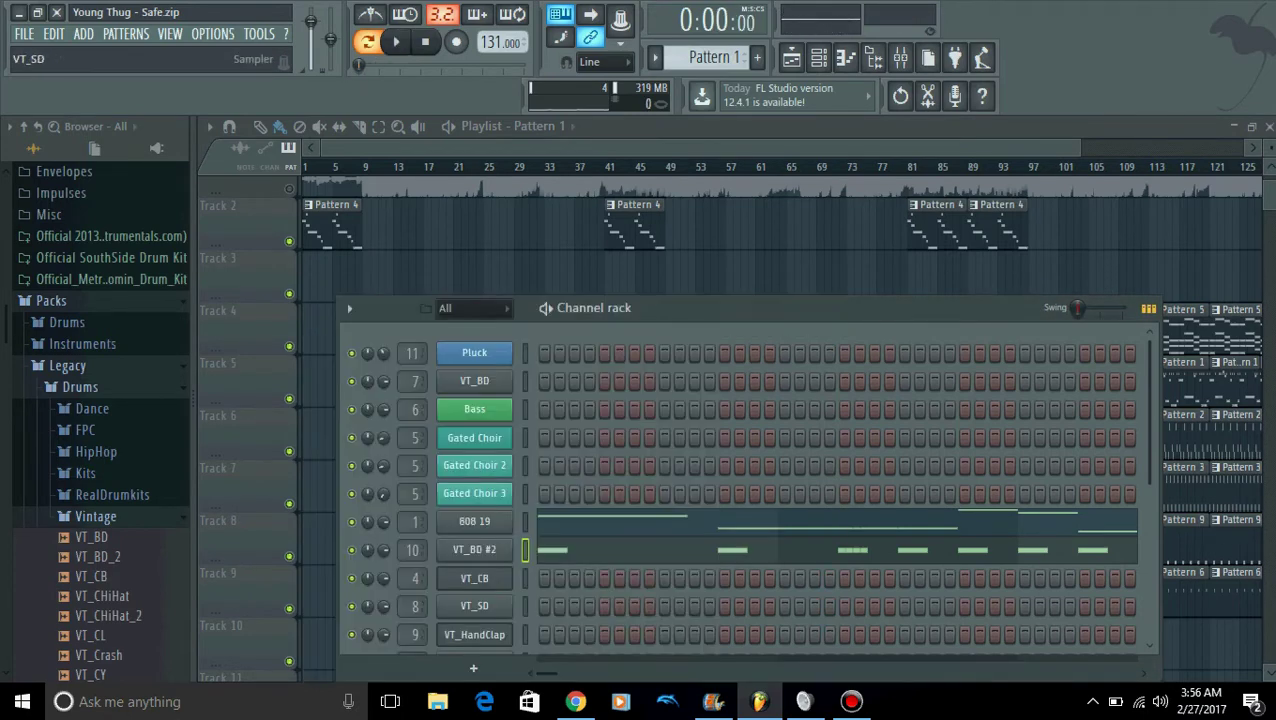
pyautogui.click(474, 521)
pyautogui.click(506, 146)
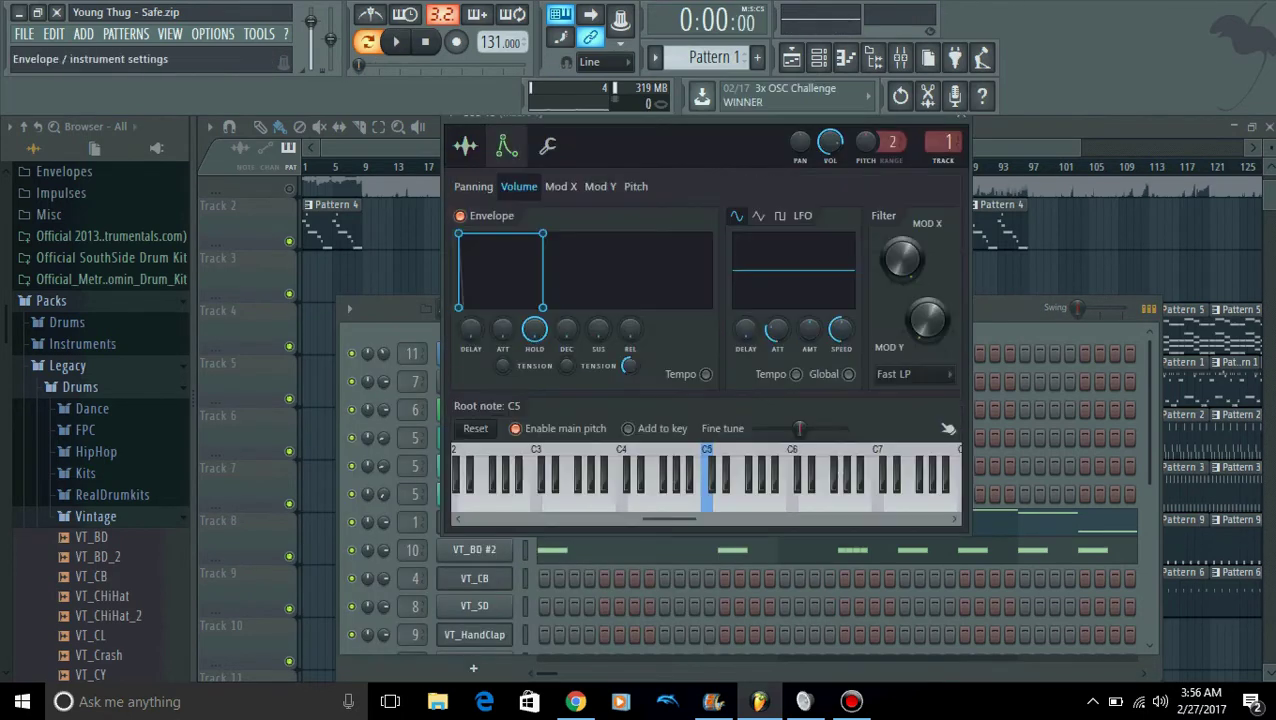
pyautogui.click(547, 146)
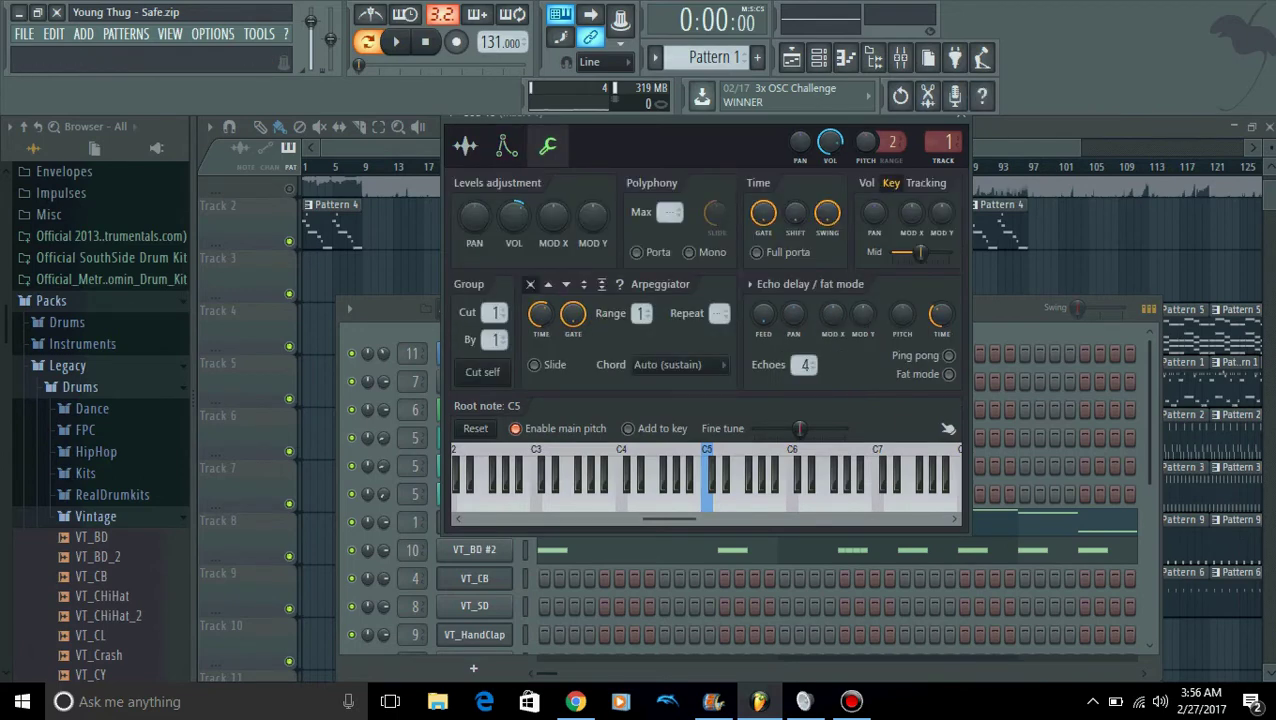
pyautogui.click(960, 116)
# Play Pattern 1 with the channel rack displayed, and show the effects chain on mixer Insert 1
pyautogui.press('space')
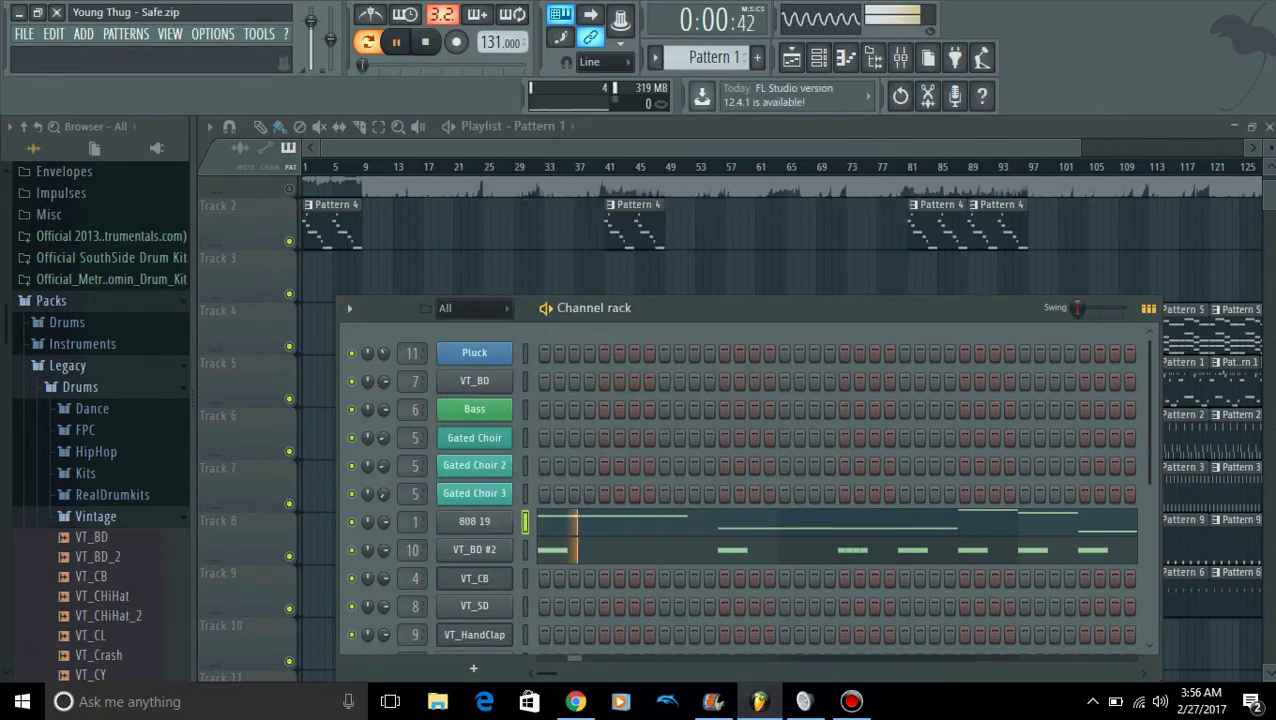
pyautogui.press('F6')
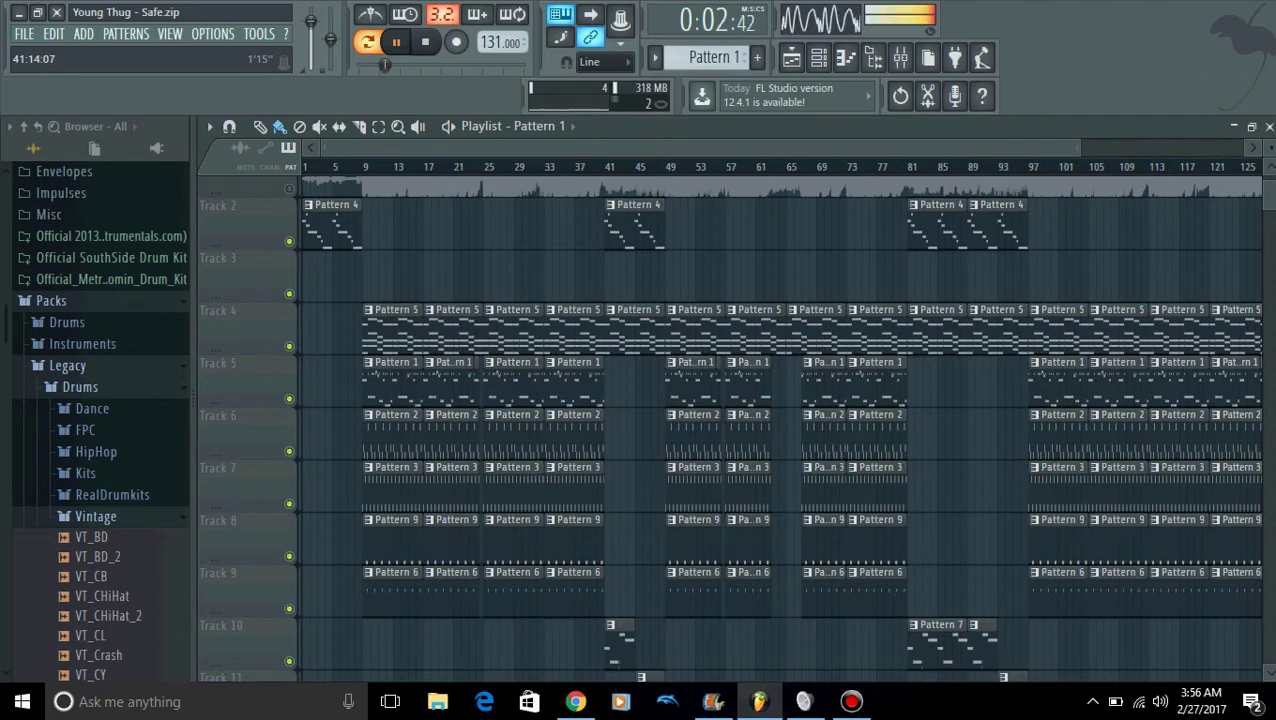
pyautogui.click(818, 57)
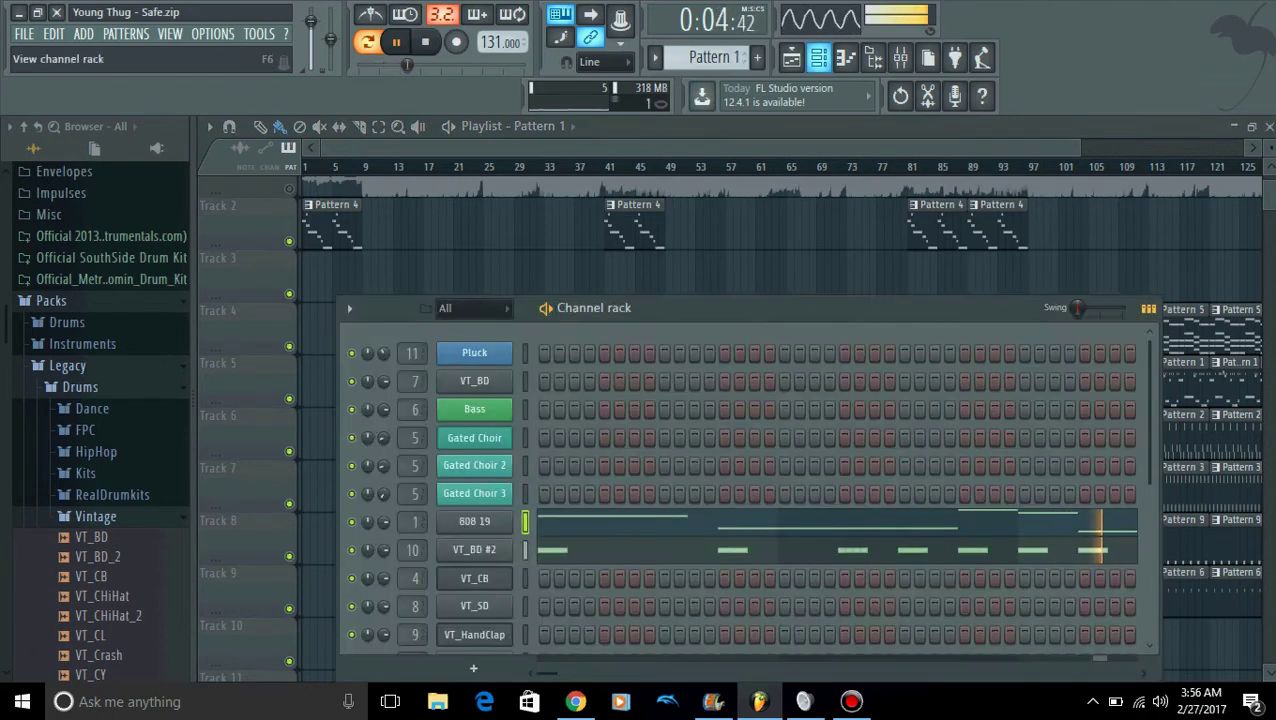
pyautogui.click(873, 57)
pyautogui.press('space')
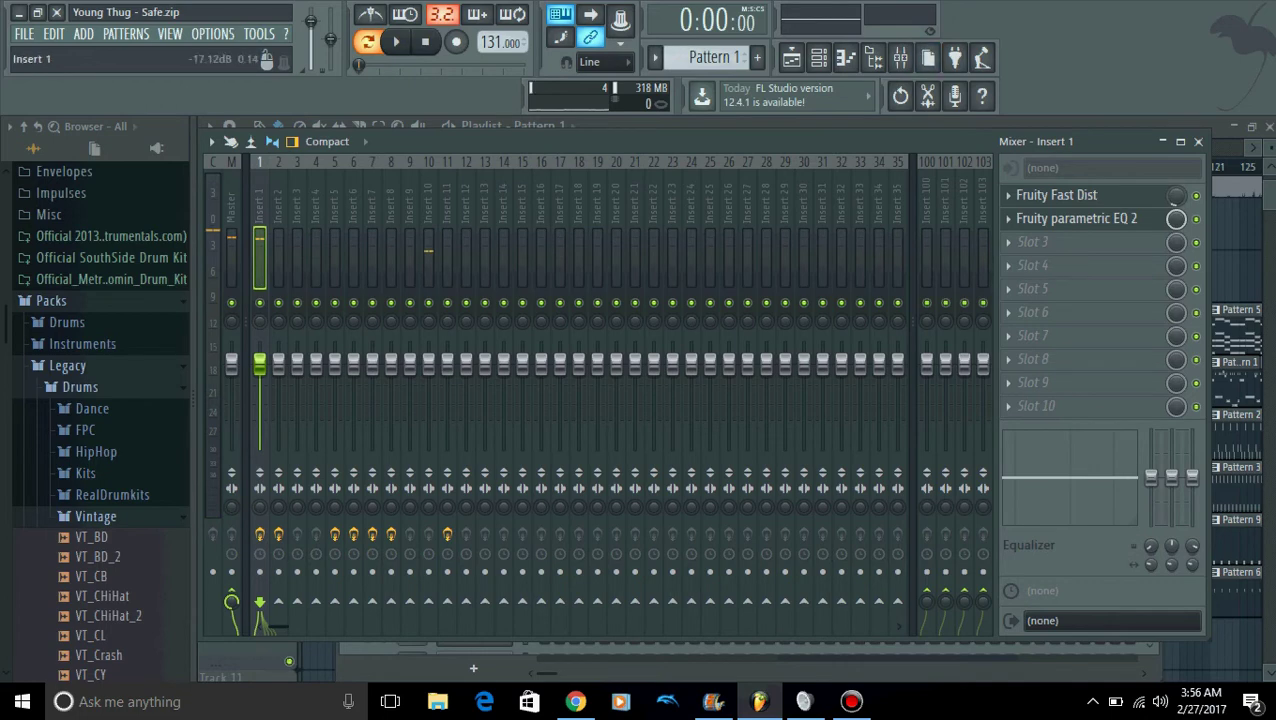
# Open Fruity parametric EQ 2 on Insert 1 and examine its curve while playing Pattern 1 briefly
pyautogui.click(1077, 218)
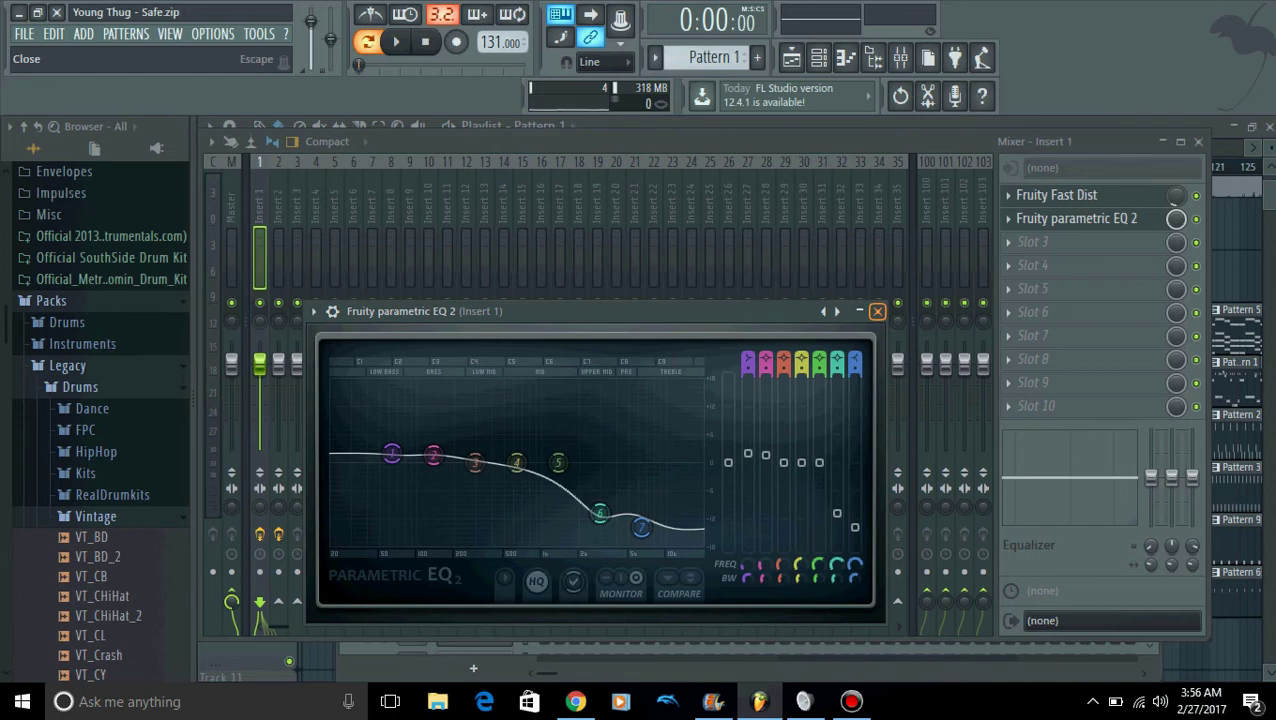
pyautogui.press('space')
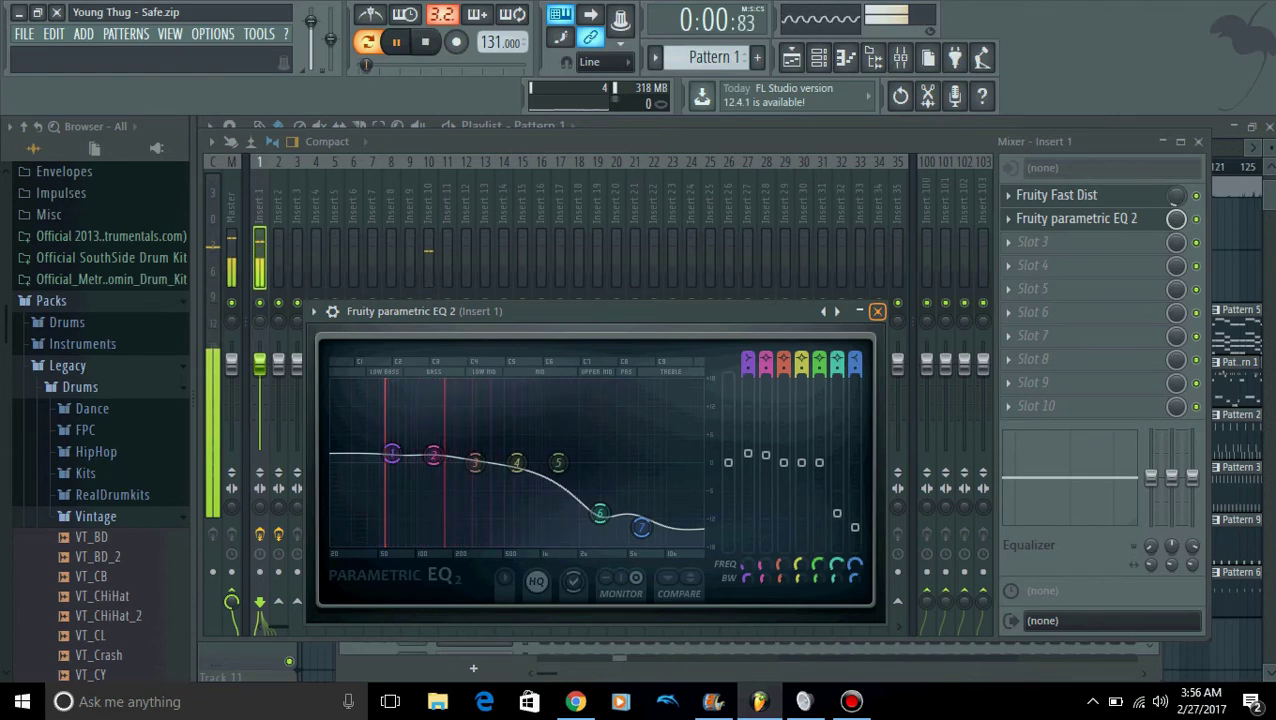
pyautogui.press('space')
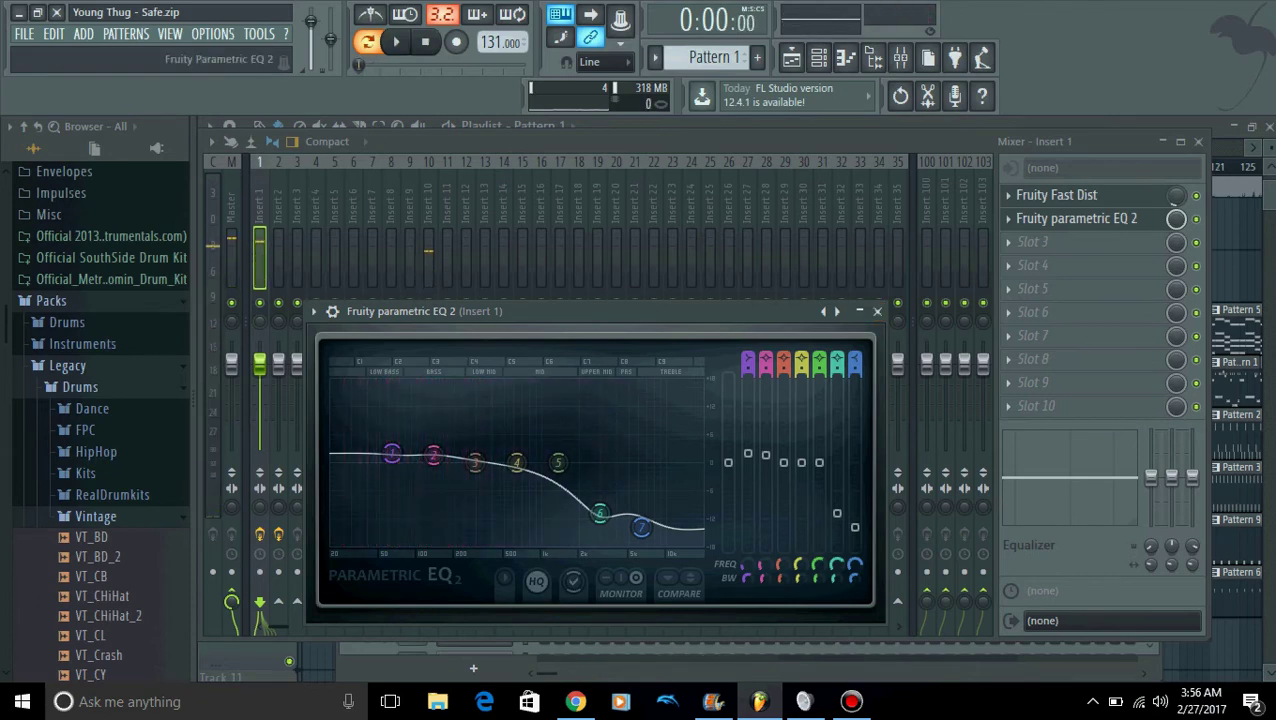
# Check the effect slots of mixer Insert 10 and return to the playlist
pyautogui.click(429, 275)
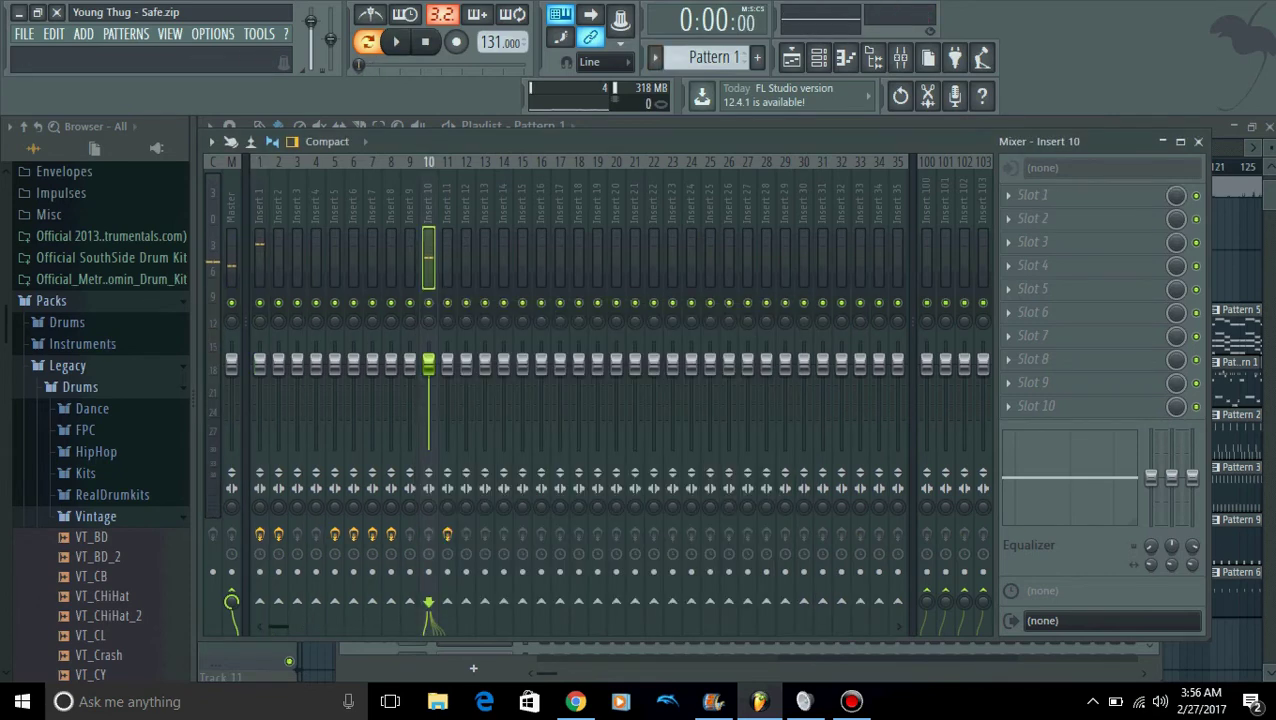
pyautogui.click(791, 57)
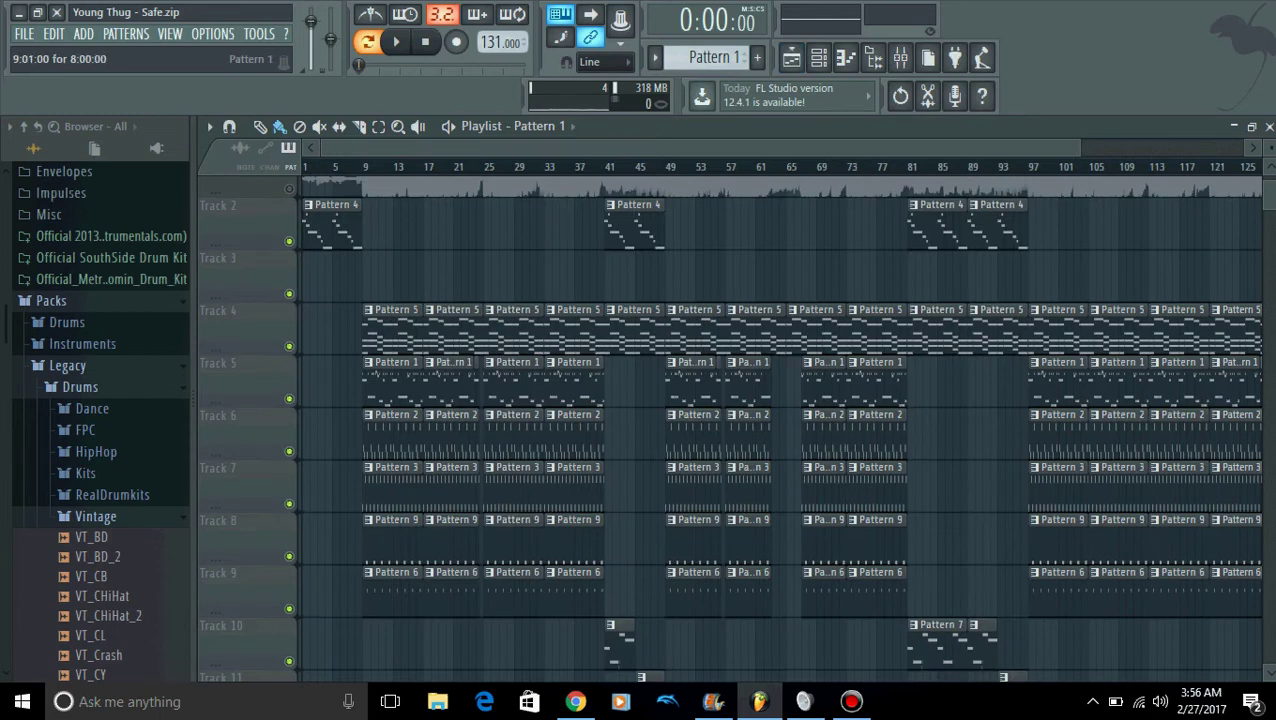
# Open Pattern 2's 808 CH notes in the piano roll from the start and play the pattern
pyautogui.doubleClick(401, 439)
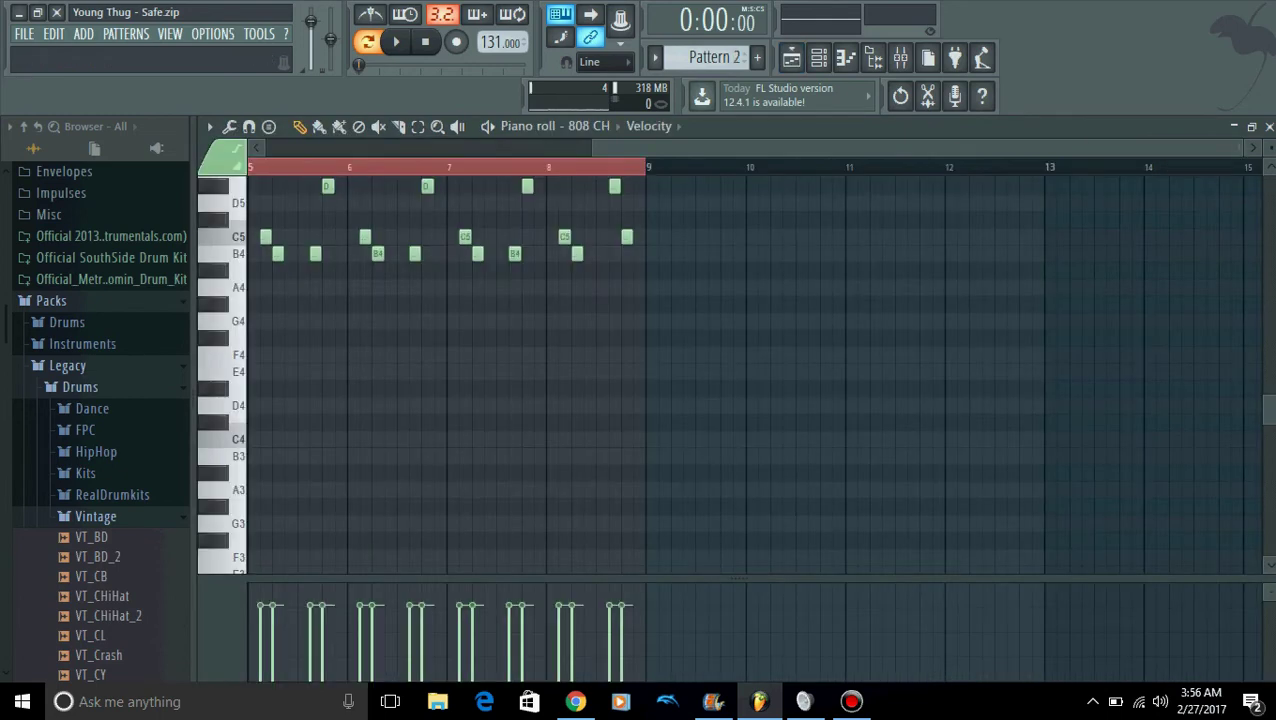
pyautogui.hotkey('ctrl', 'b')
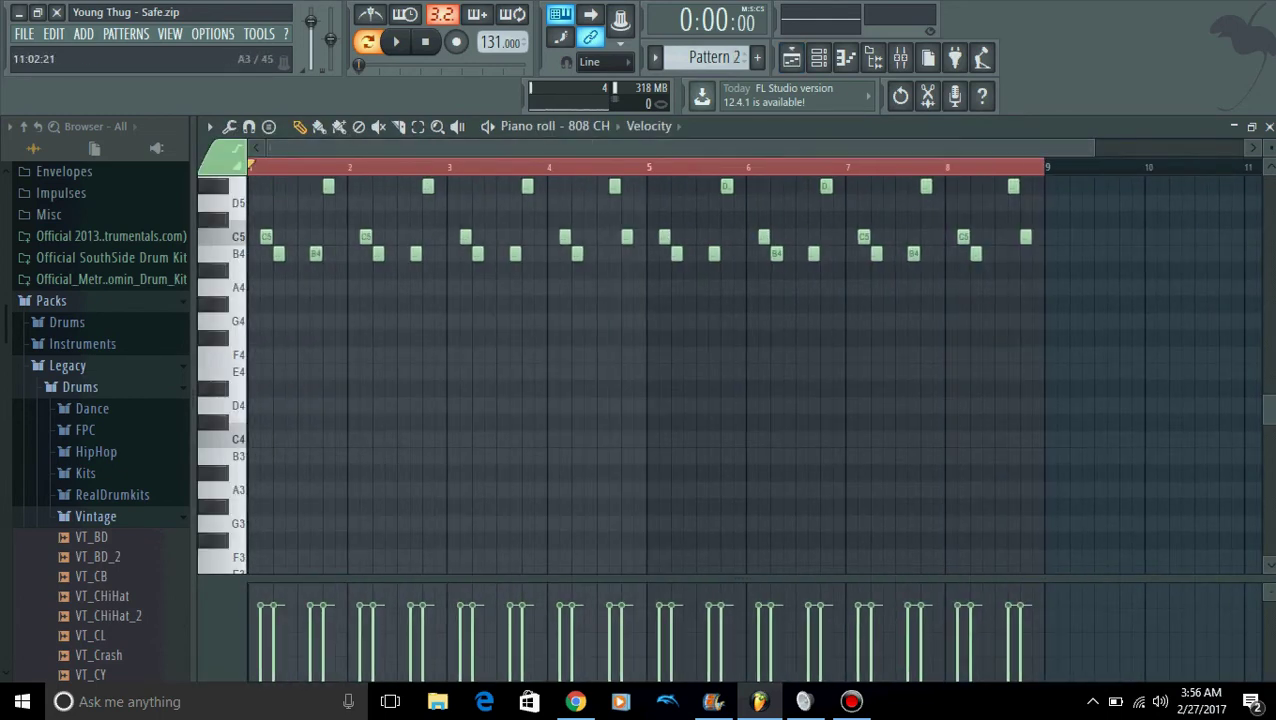
pyautogui.scroll(4, 734, 373)
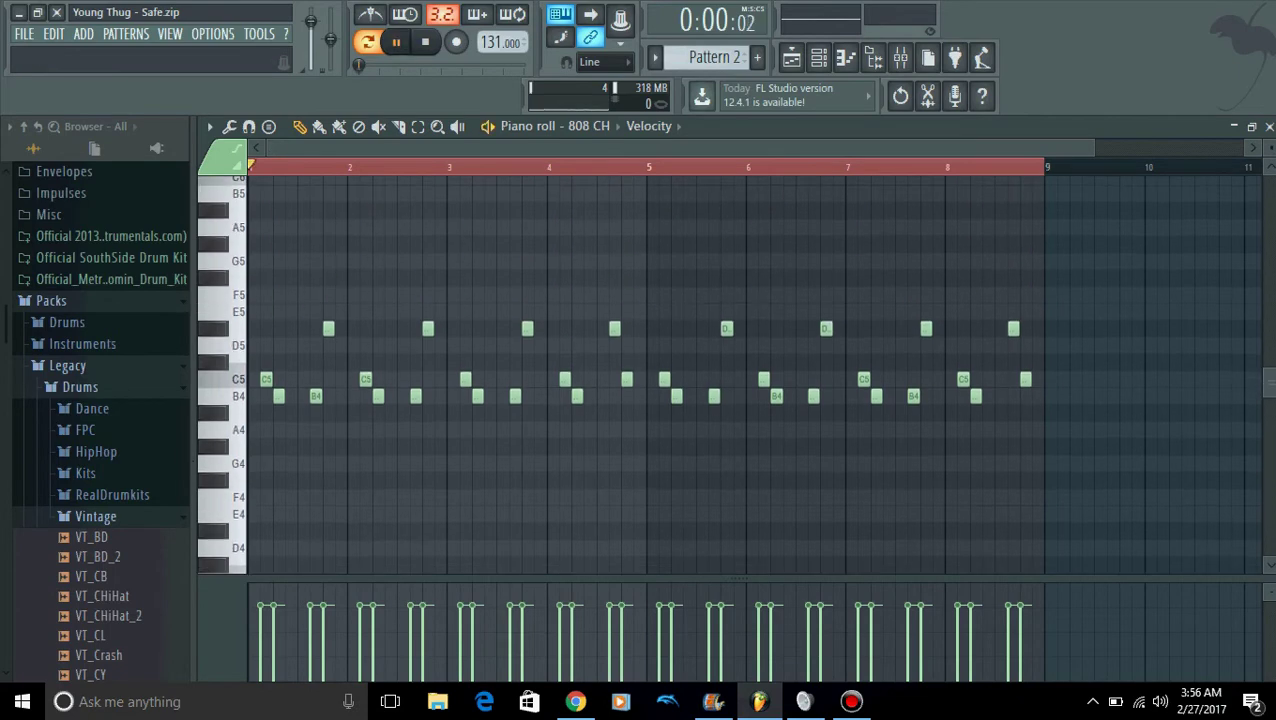
pyautogui.press('space')
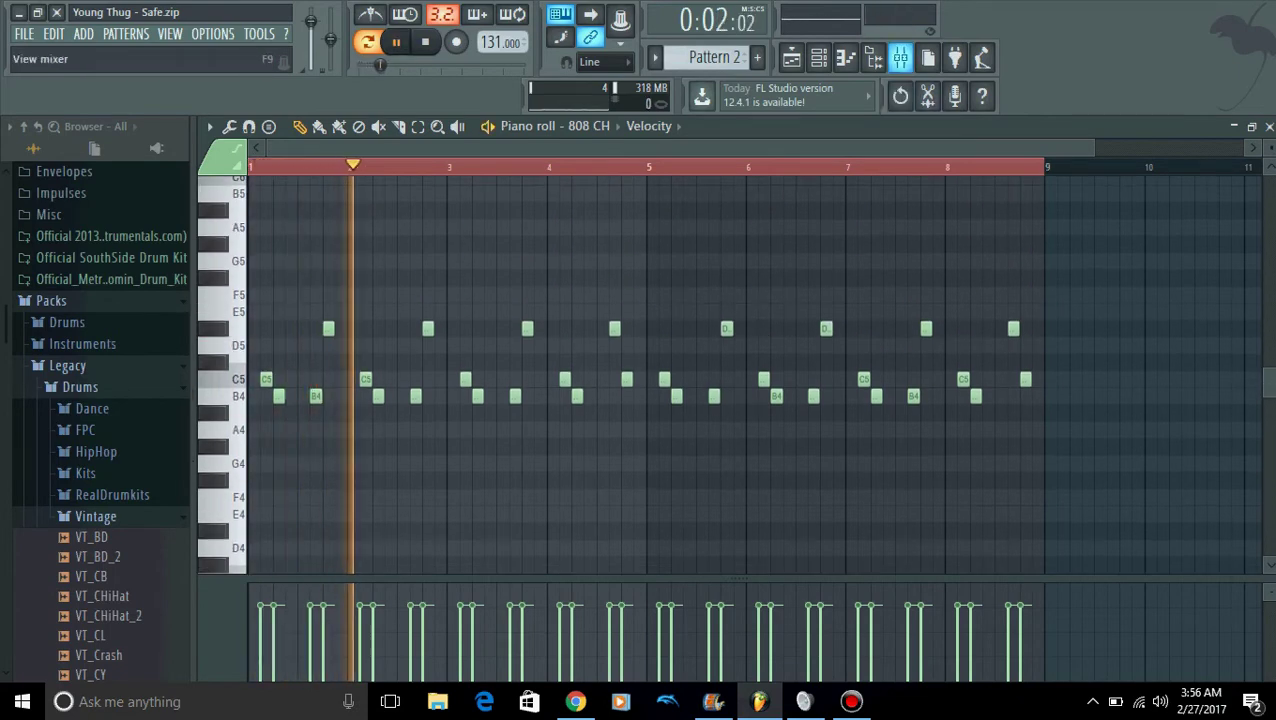
# Examine Fruity Reeverb 2 on mixer Insert 2 during Pattern 2 playback, stop it, and return to the playlist
pyautogui.click(900, 57)
pyautogui.click(278, 256)
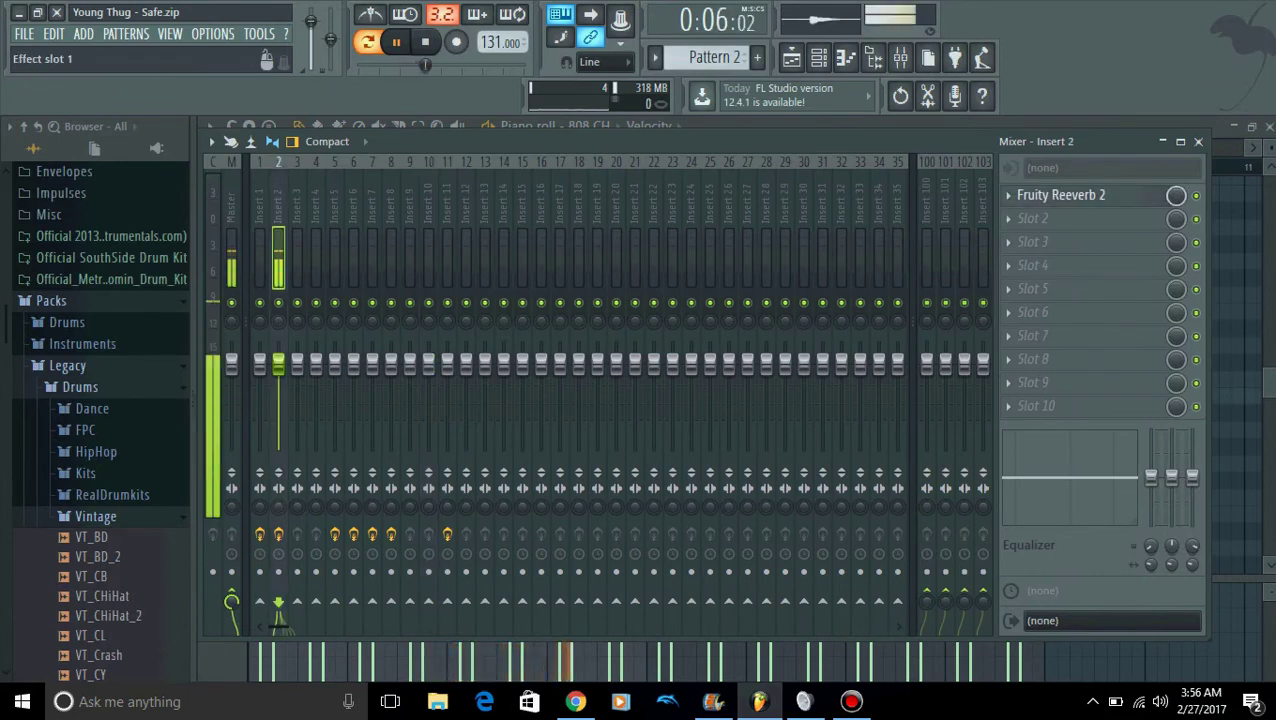
pyautogui.click(1060, 195)
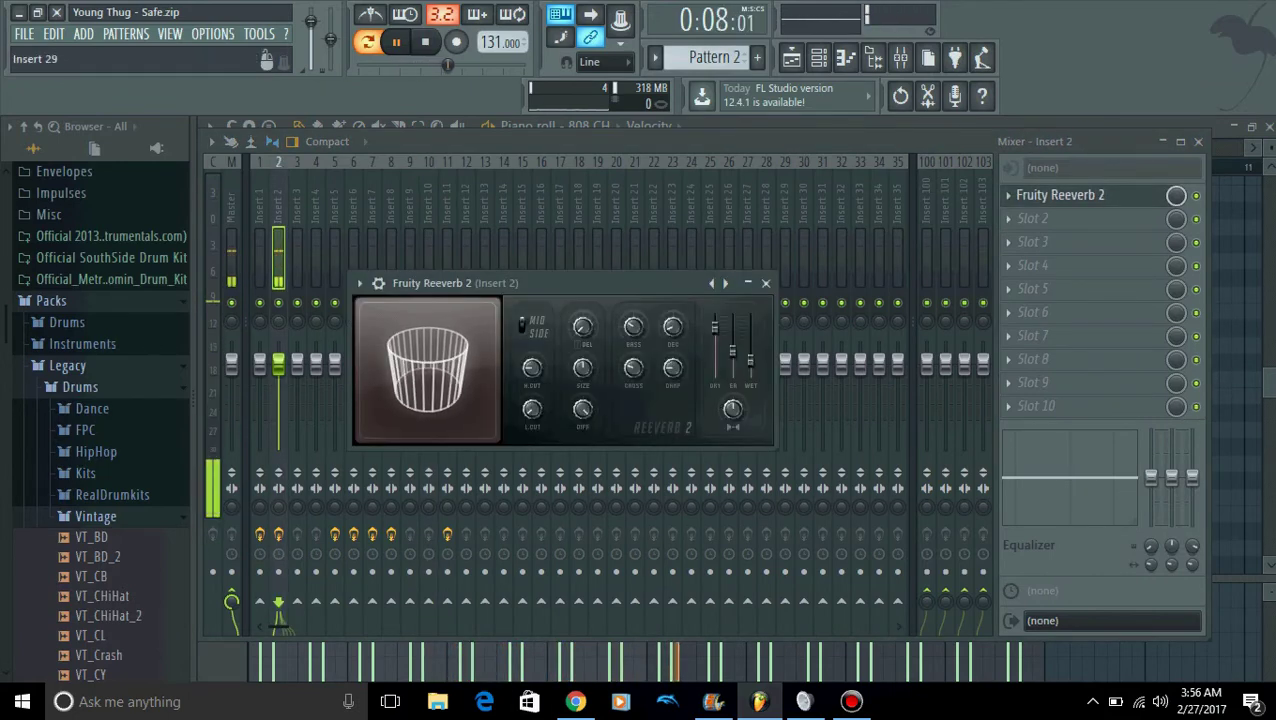
pyautogui.click(765, 283)
pyautogui.press('space')
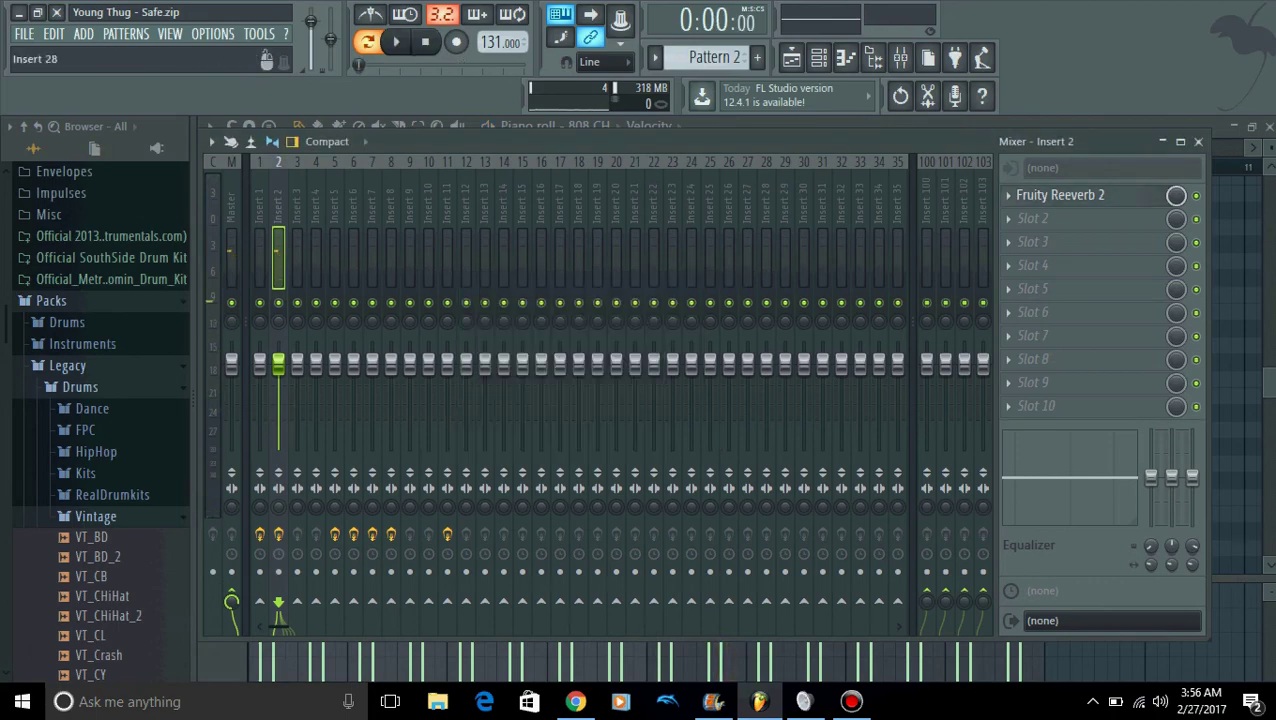
pyautogui.click(818, 57)
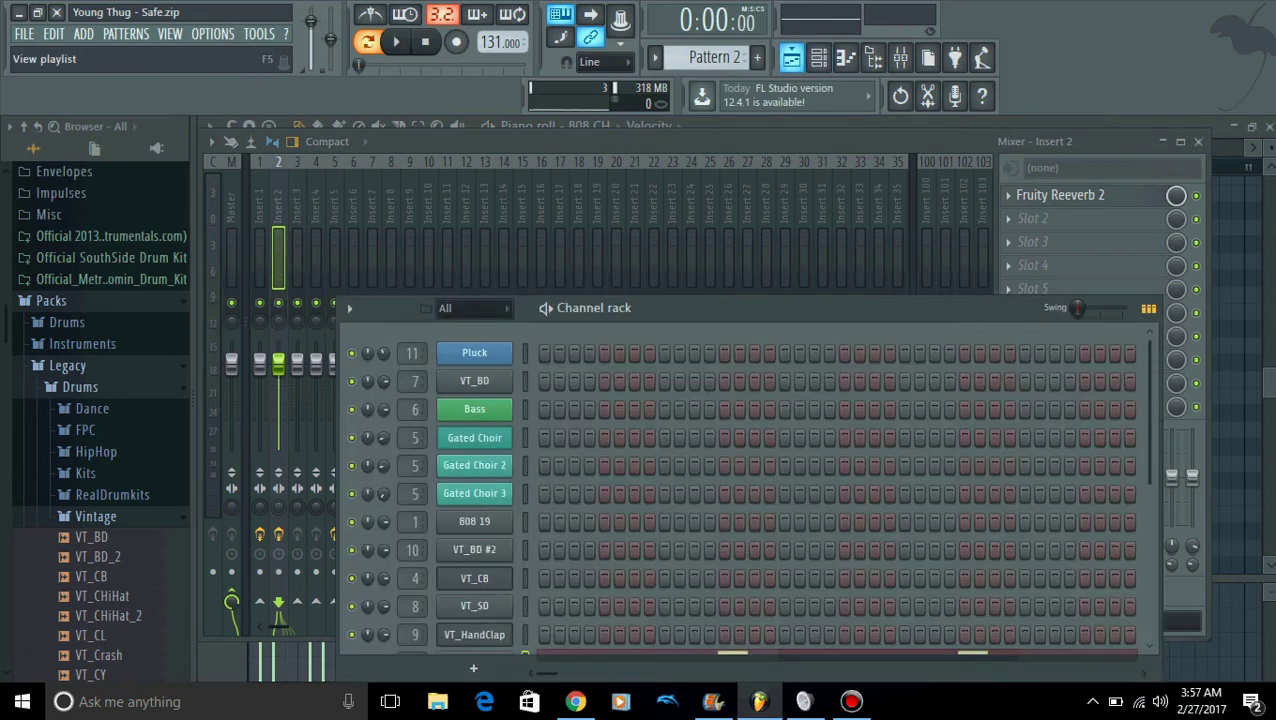
pyautogui.click(791, 57)
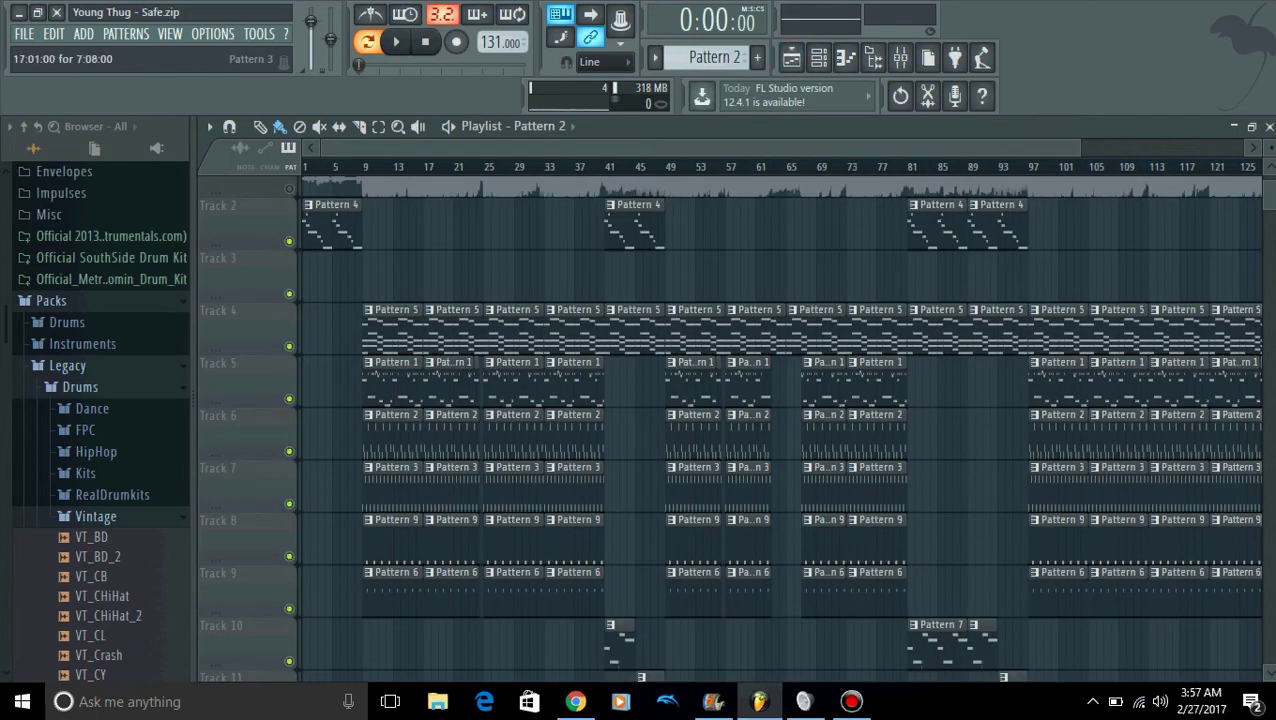
# Show Pattern 3's 808 CH #2 notes in the piano roll and collapse the browser's Vintage folder
pyautogui.doubleClick(388, 507)
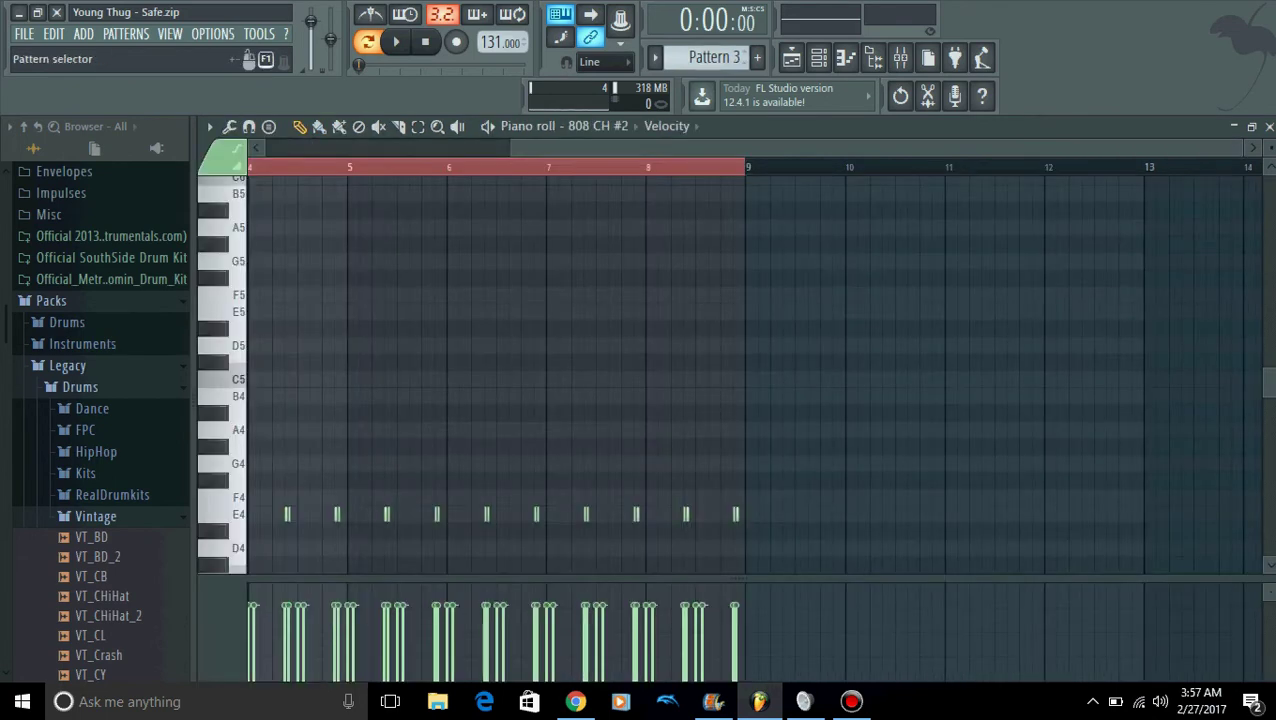
pyautogui.moveTo(570, 148); pyautogui.dragTo(326, 148)
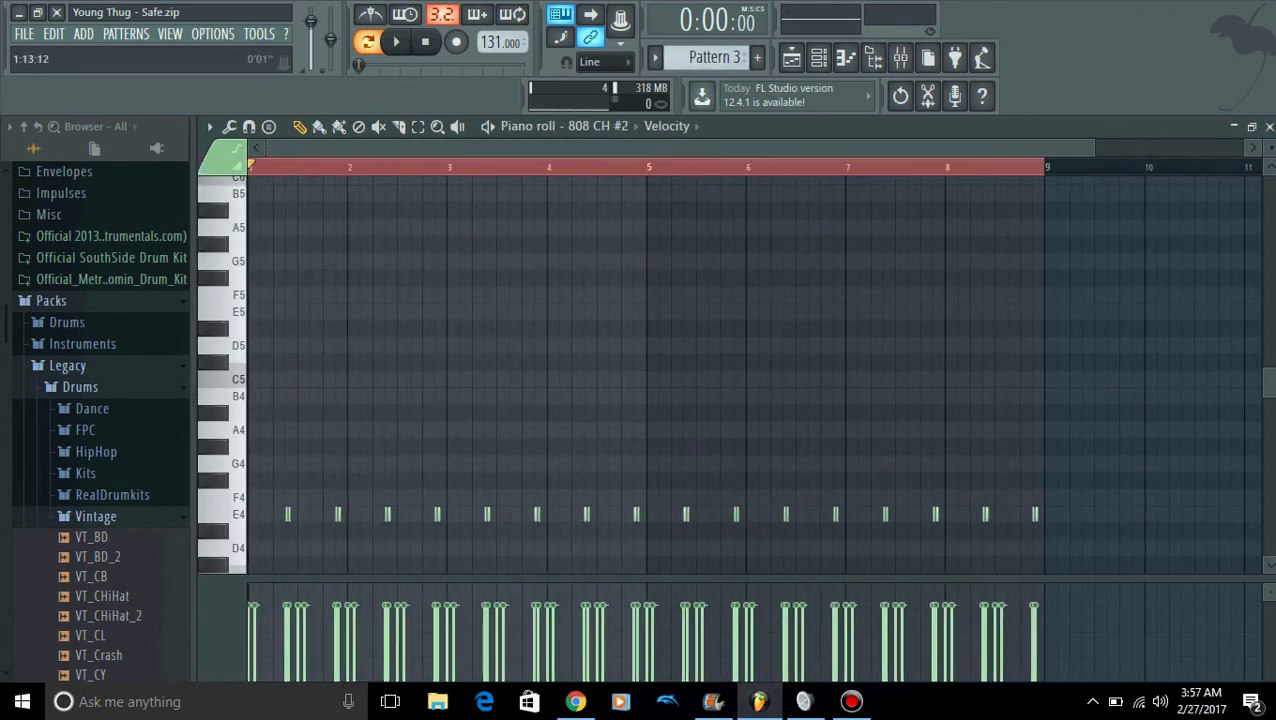
pyautogui.scroll(-6, 734, 373)
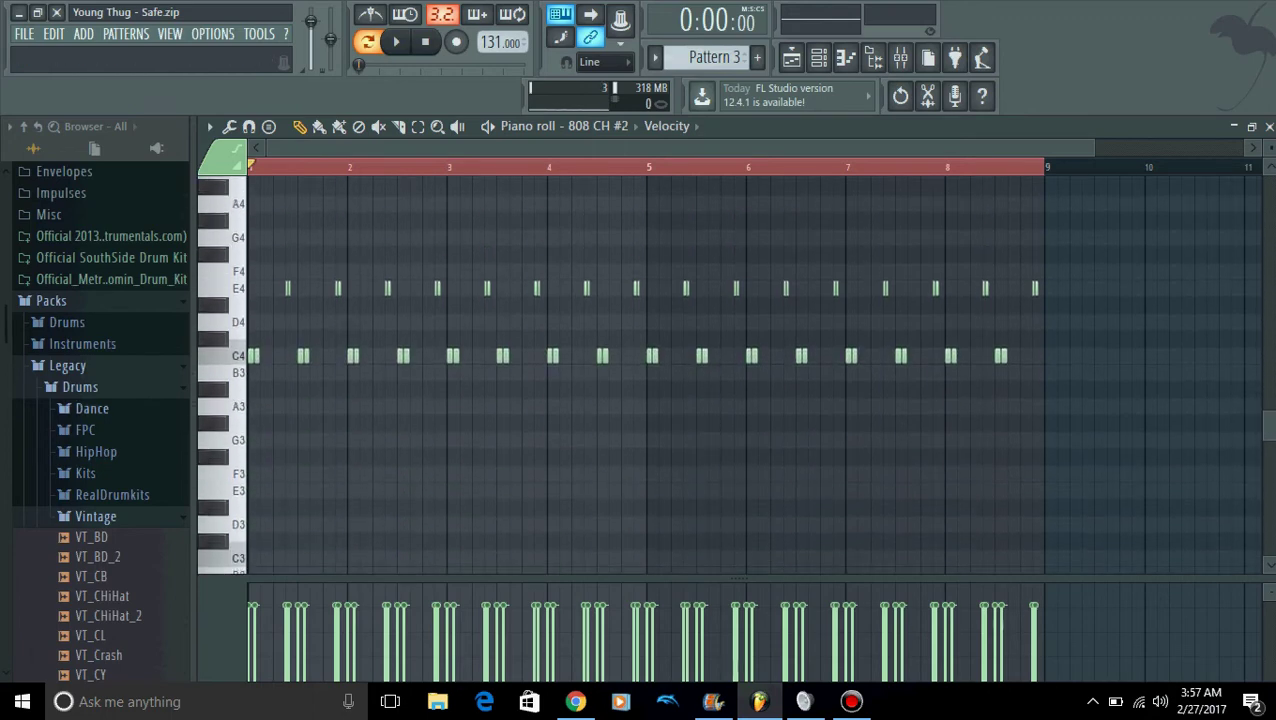
pyautogui.click(96, 516)
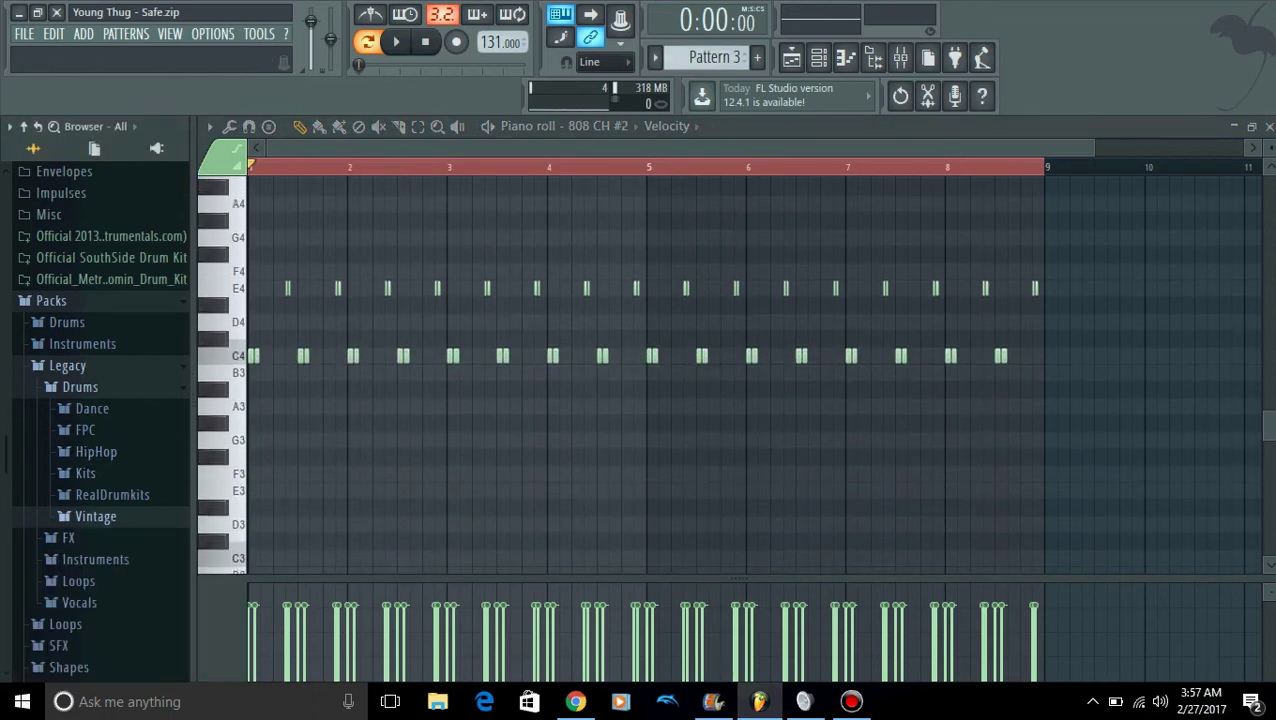
# Play Pattern 3 briefly and check the channel rack before stopping playback
pyautogui.press('space')
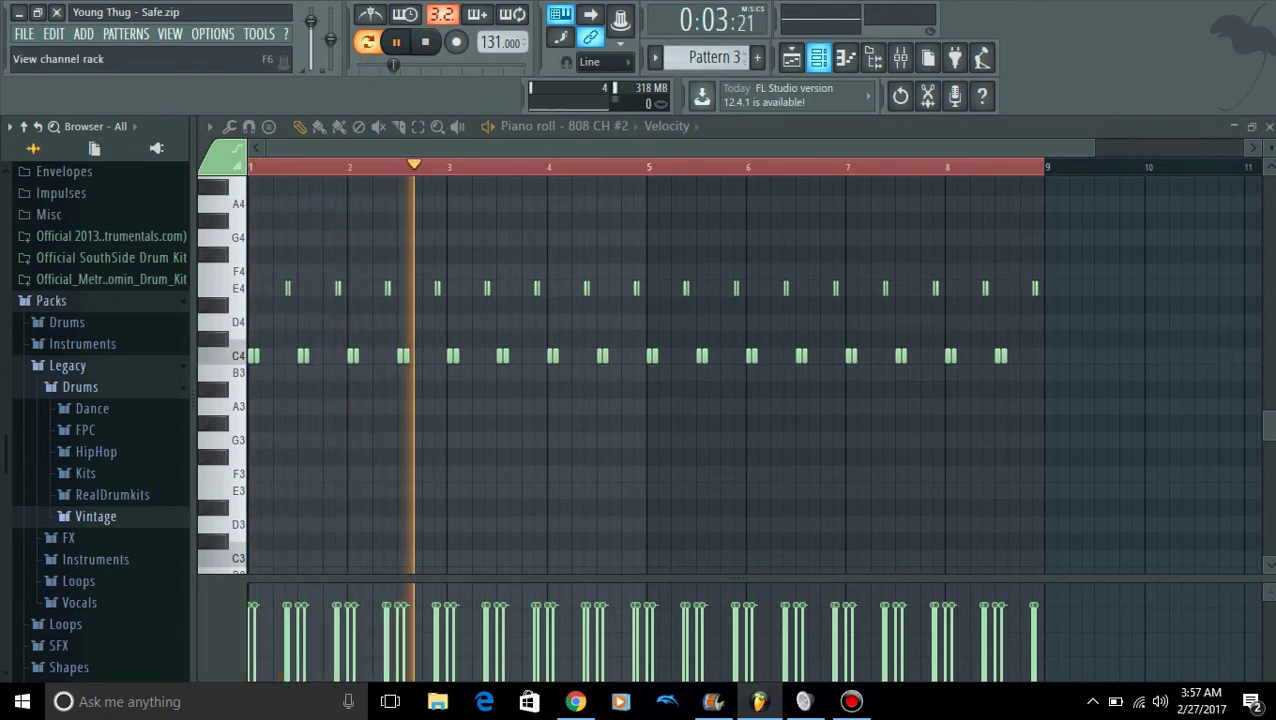
pyautogui.click(818, 57)
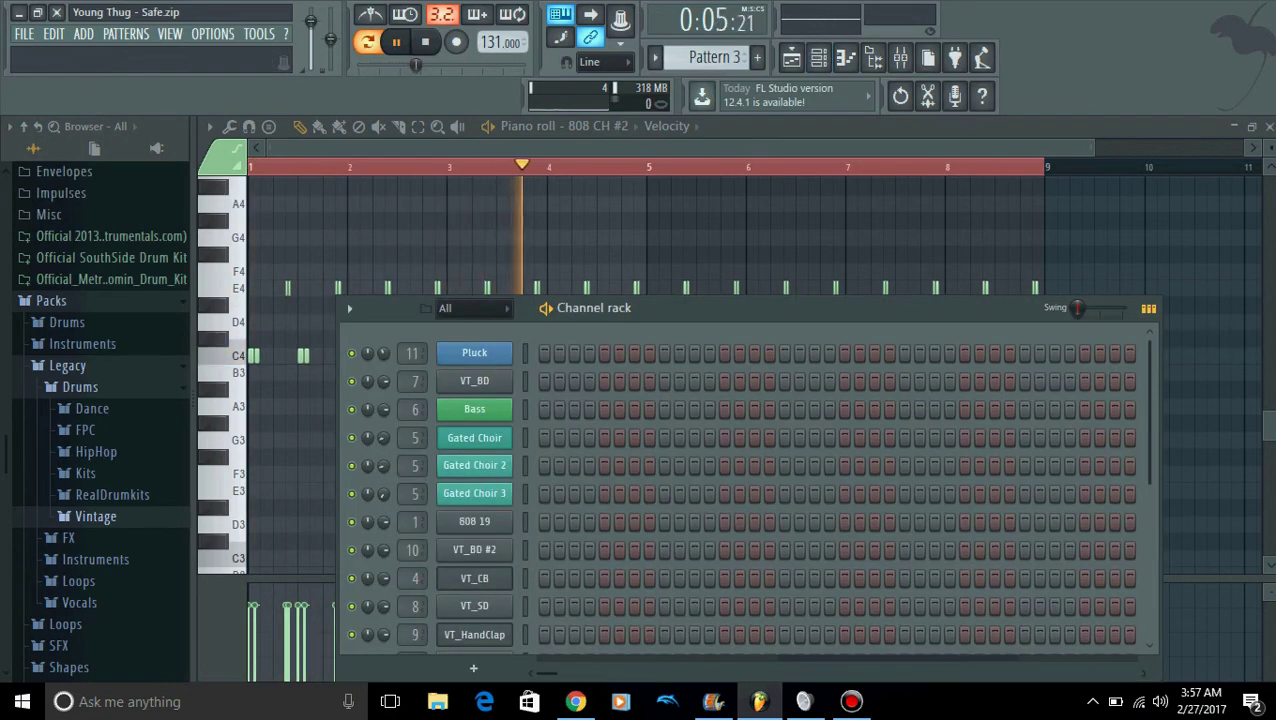
pyautogui.press('F6')
pyautogui.press('space')
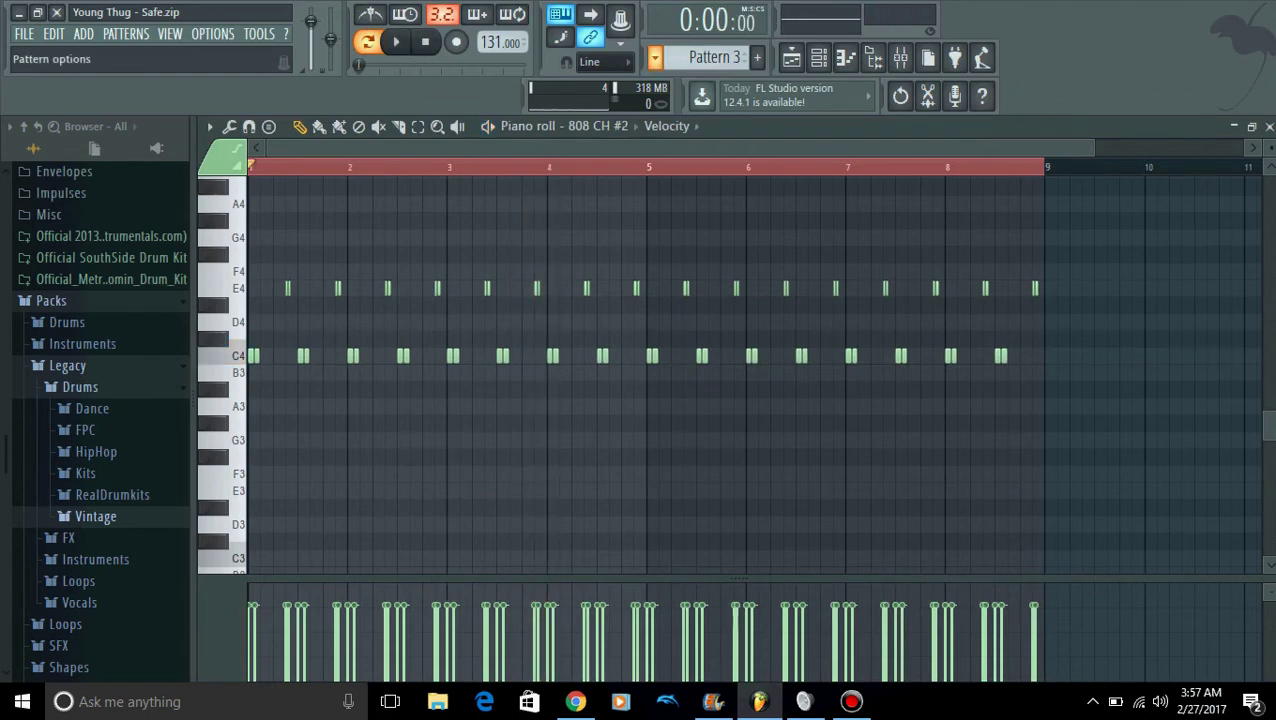
# Switch to Pattern 4, view its Gated Choir notes in the piano roll, and return to the playlist
pyautogui.click(655, 57)
pyautogui.click(687, 136)
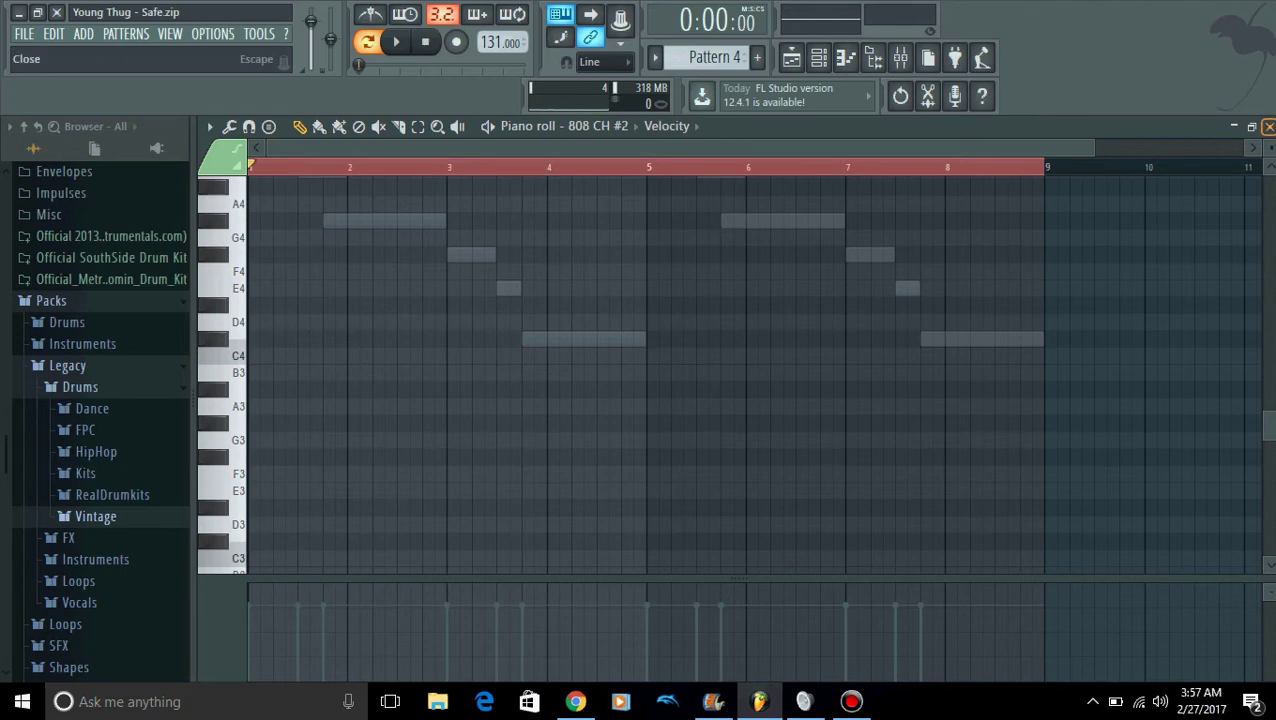
pyautogui.click(1268, 126)
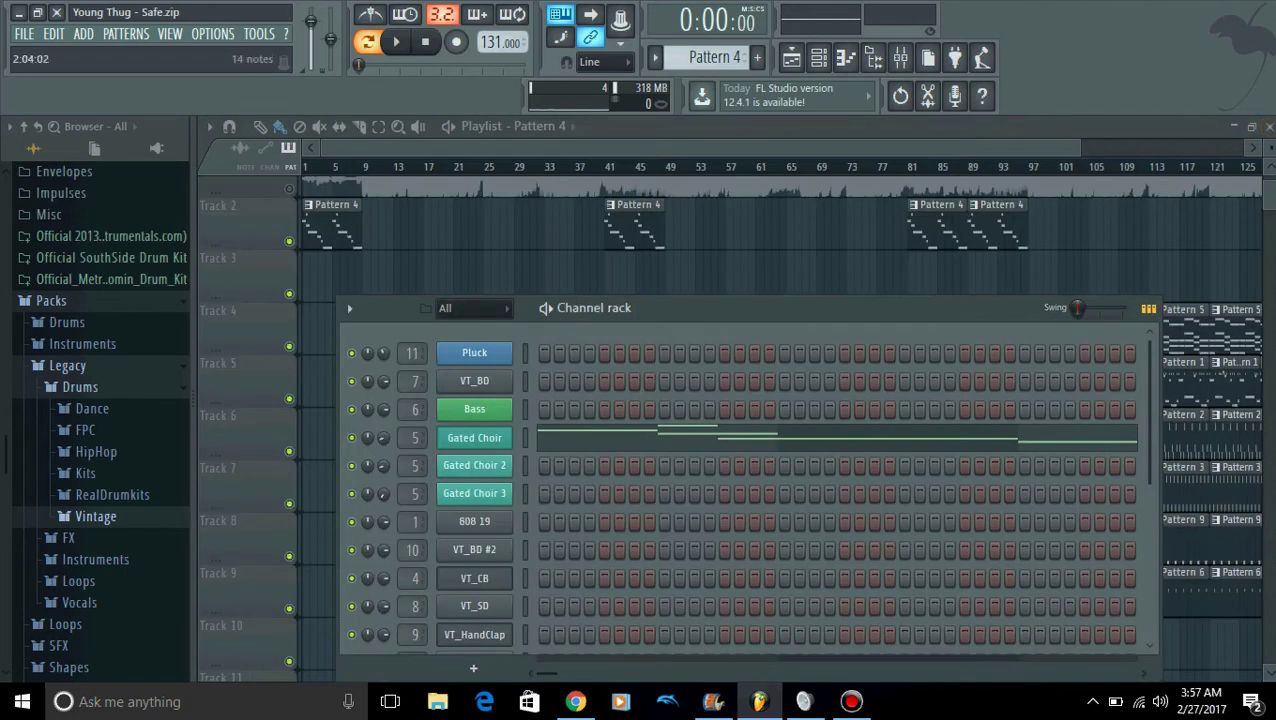
pyautogui.click(824, 438)
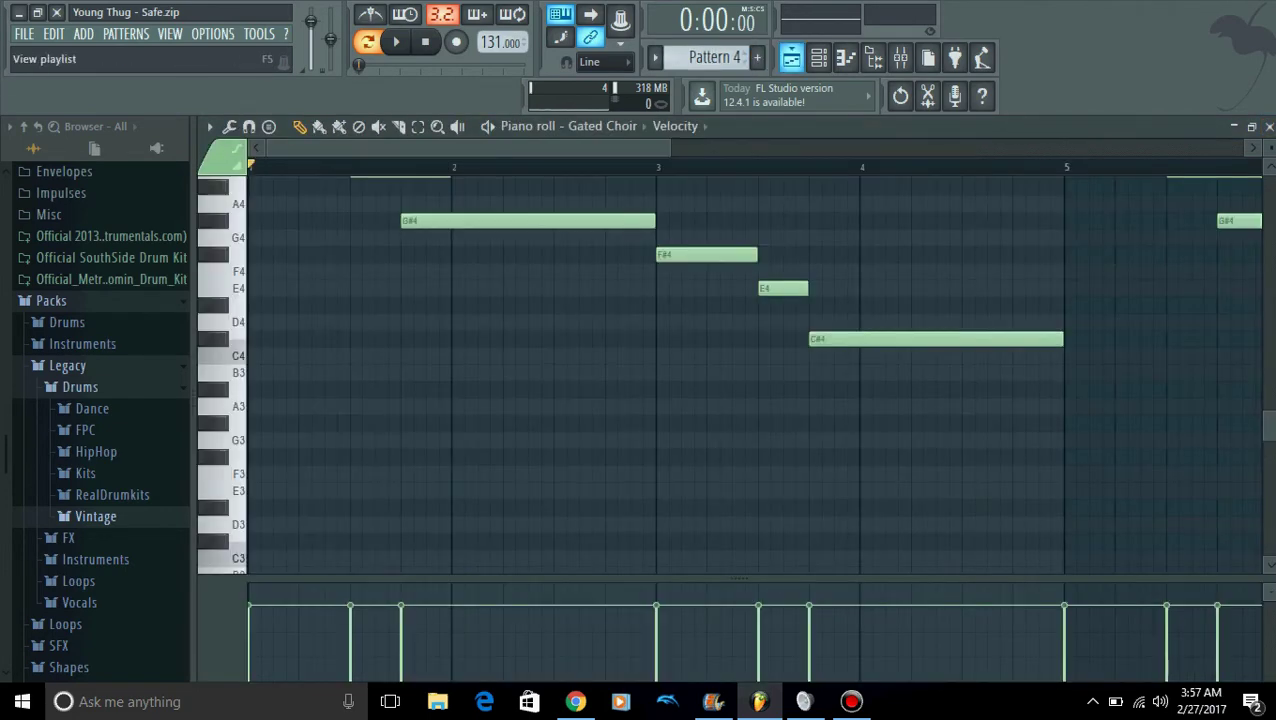
pyautogui.click(791, 58)
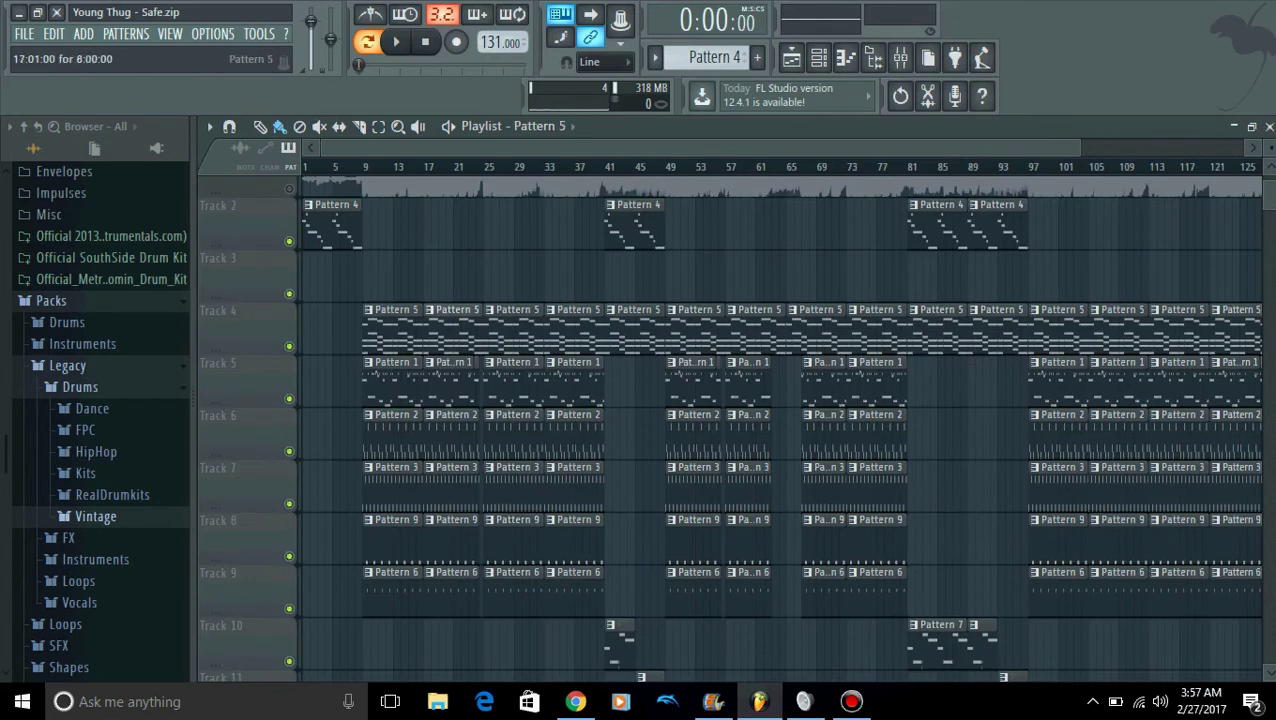
# Play Pattern 5's Gated Choir 2 chords in the piano roll with all eight bars visible, and check the channel rack
pyautogui.doubleClick(467, 338)
pyautogui.press('space')
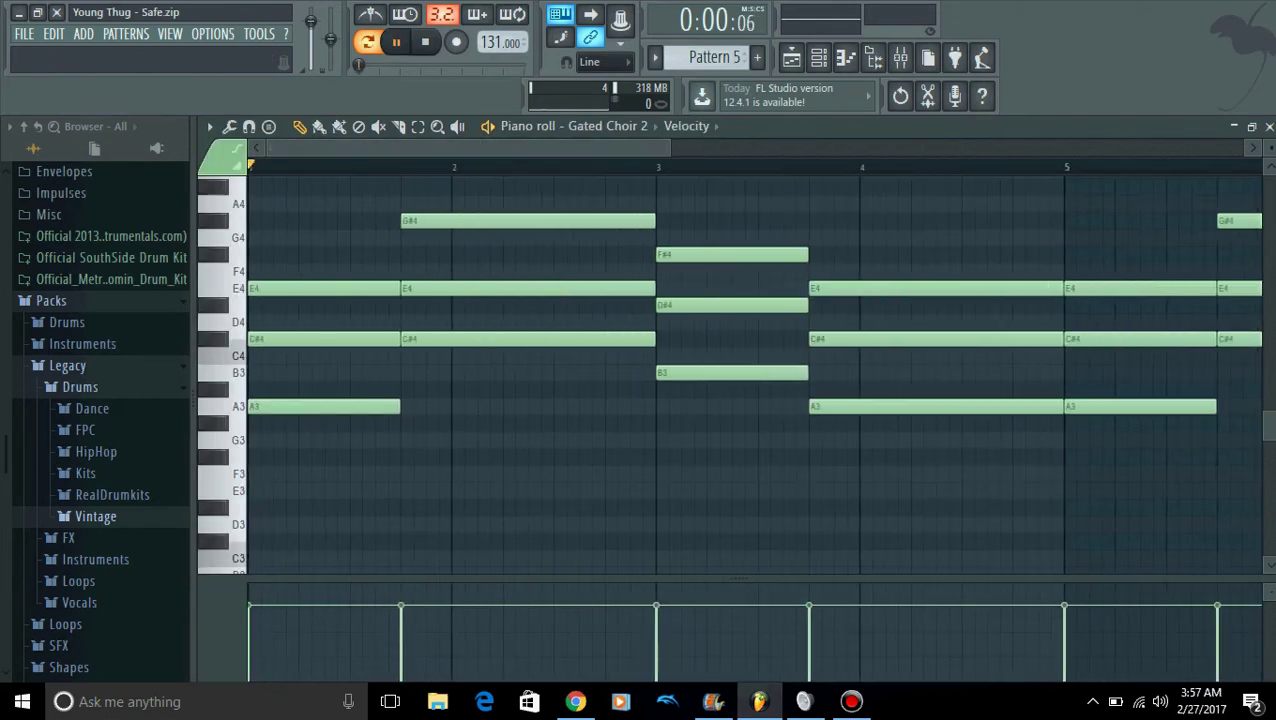
pyautogui.press('space')
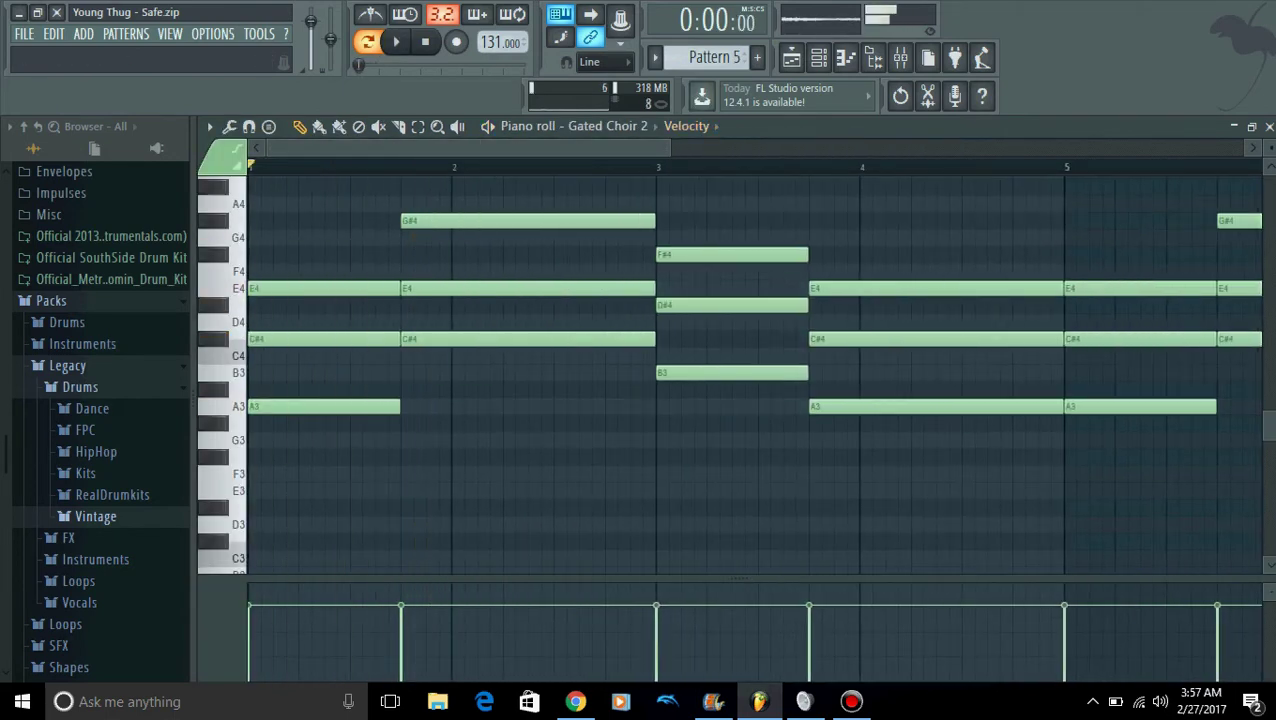
pyautogui.press('space')
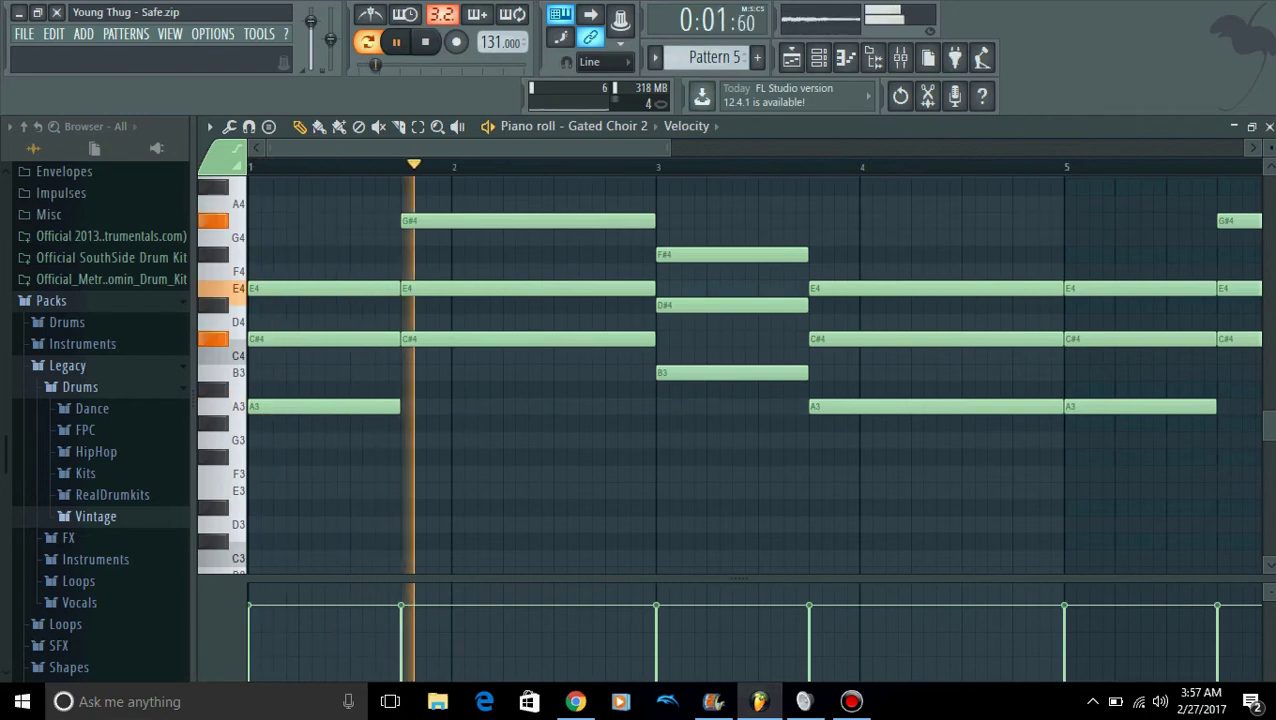
pyautogui.moveTo(668, 148); pyautogui.dragTo(1115, 148)
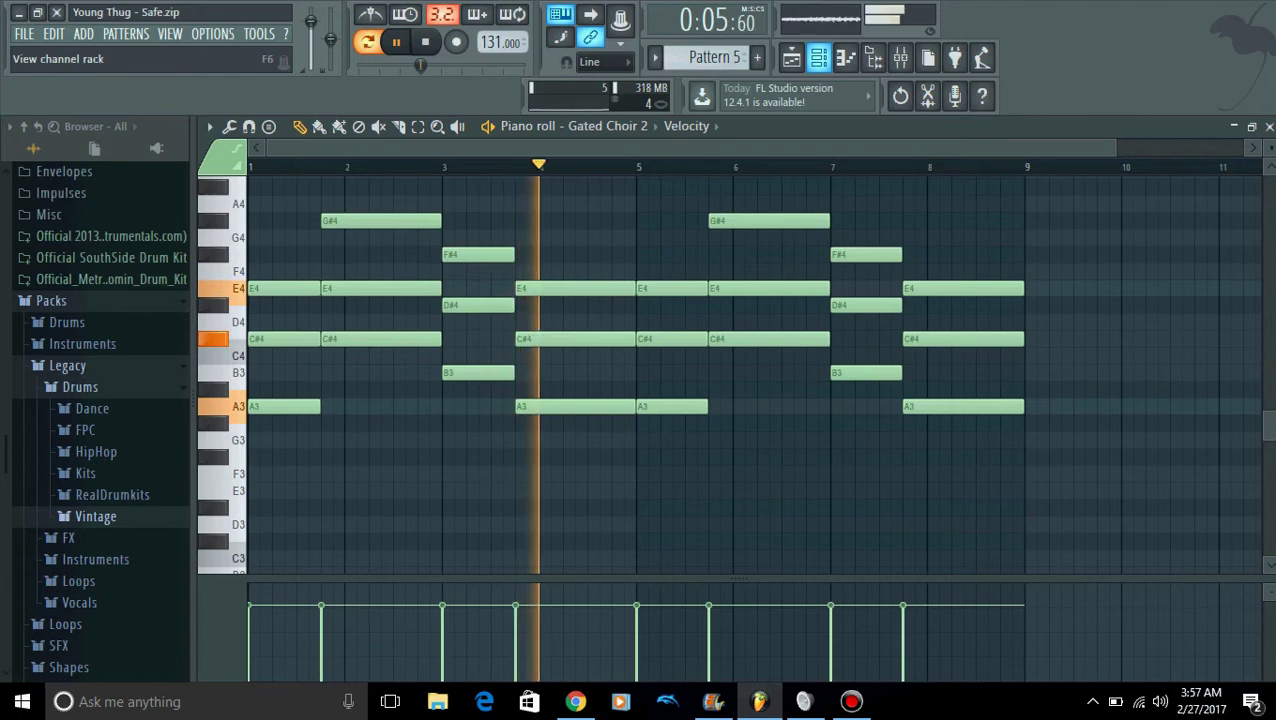
pyautogui.click(818, 57)
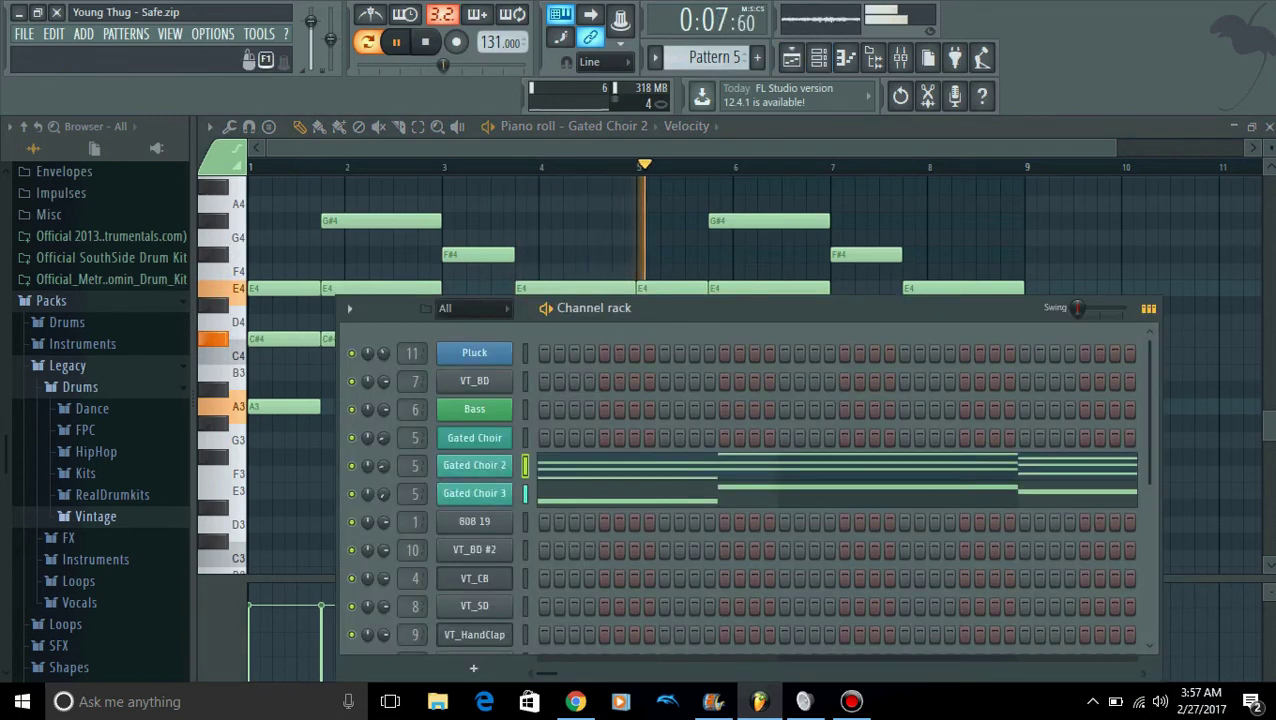
pyautogui.press('space')
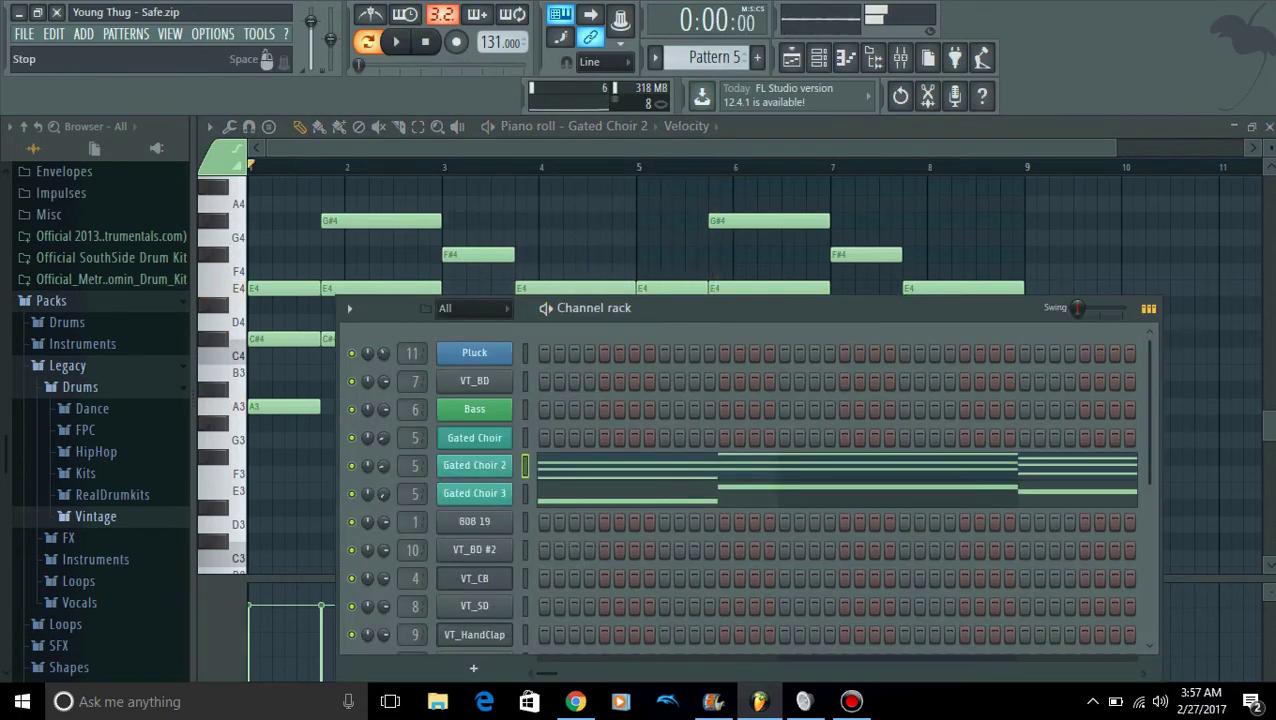
# Switch to Pattern 6 and play its VT_CB notes briefly in the piano roll
pyautogui.click(655, 57)
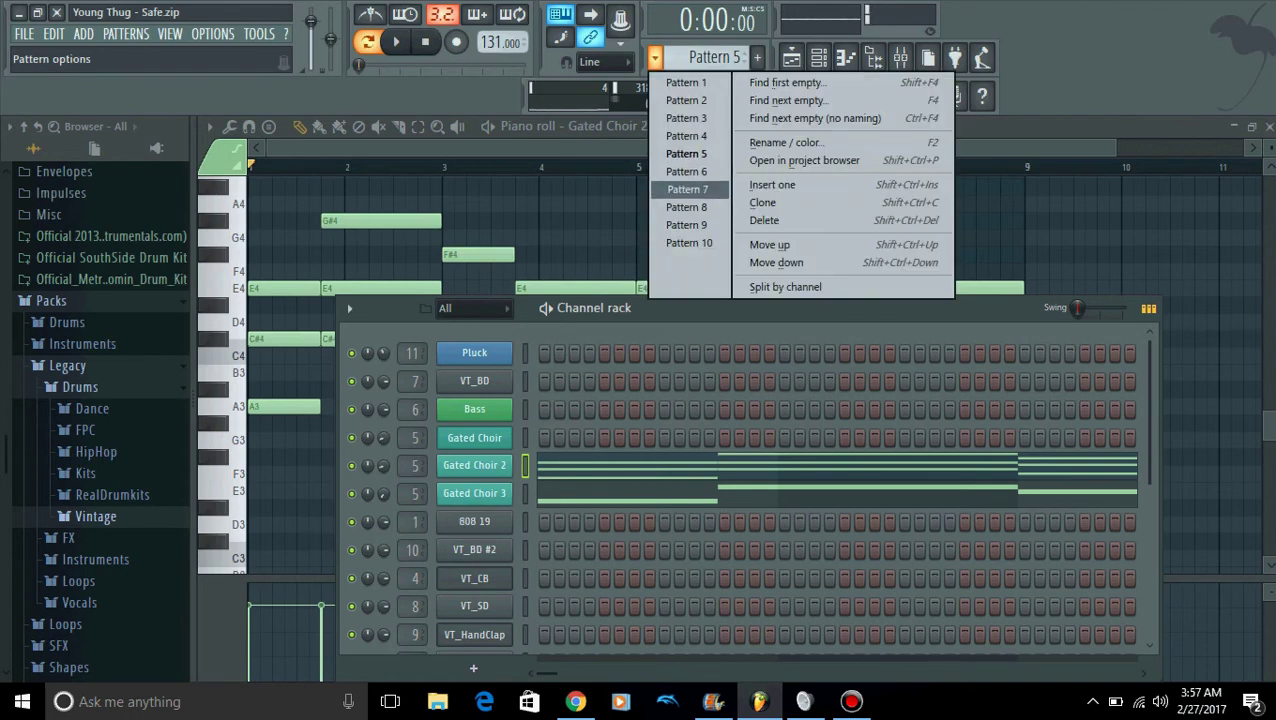
pyautogui.click(687, 171)
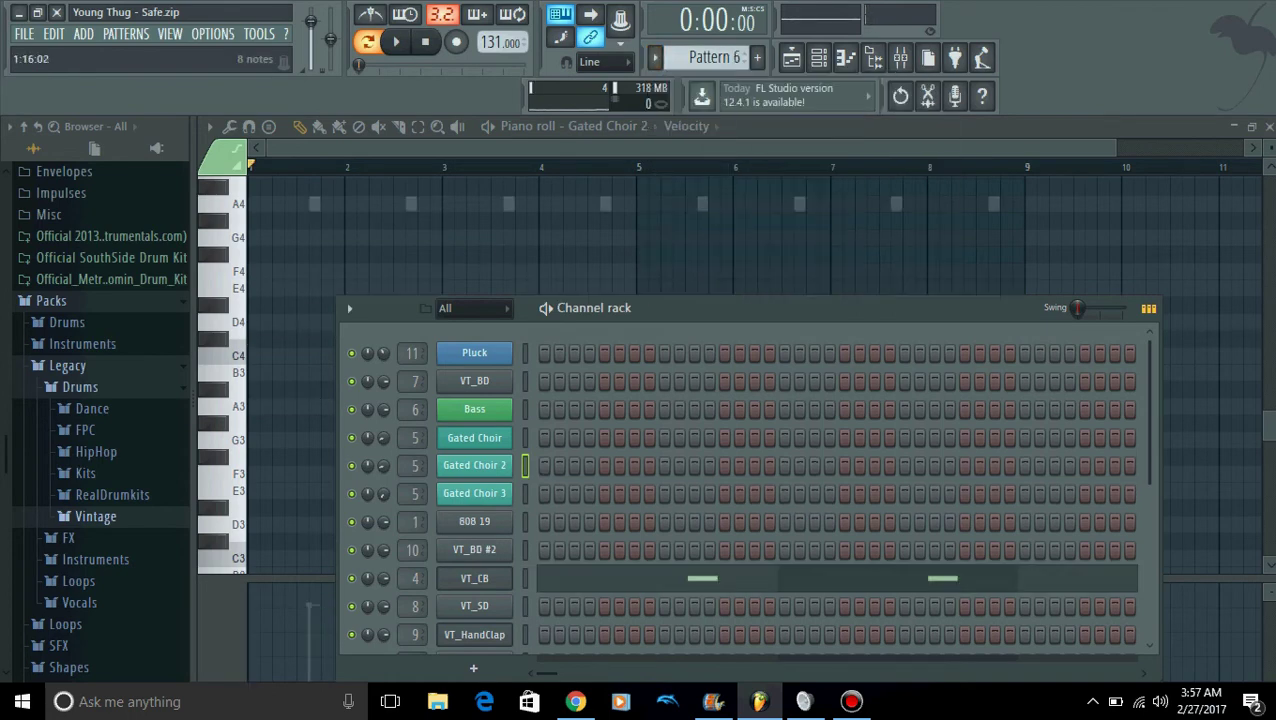
pyautogui.click(764, 578)
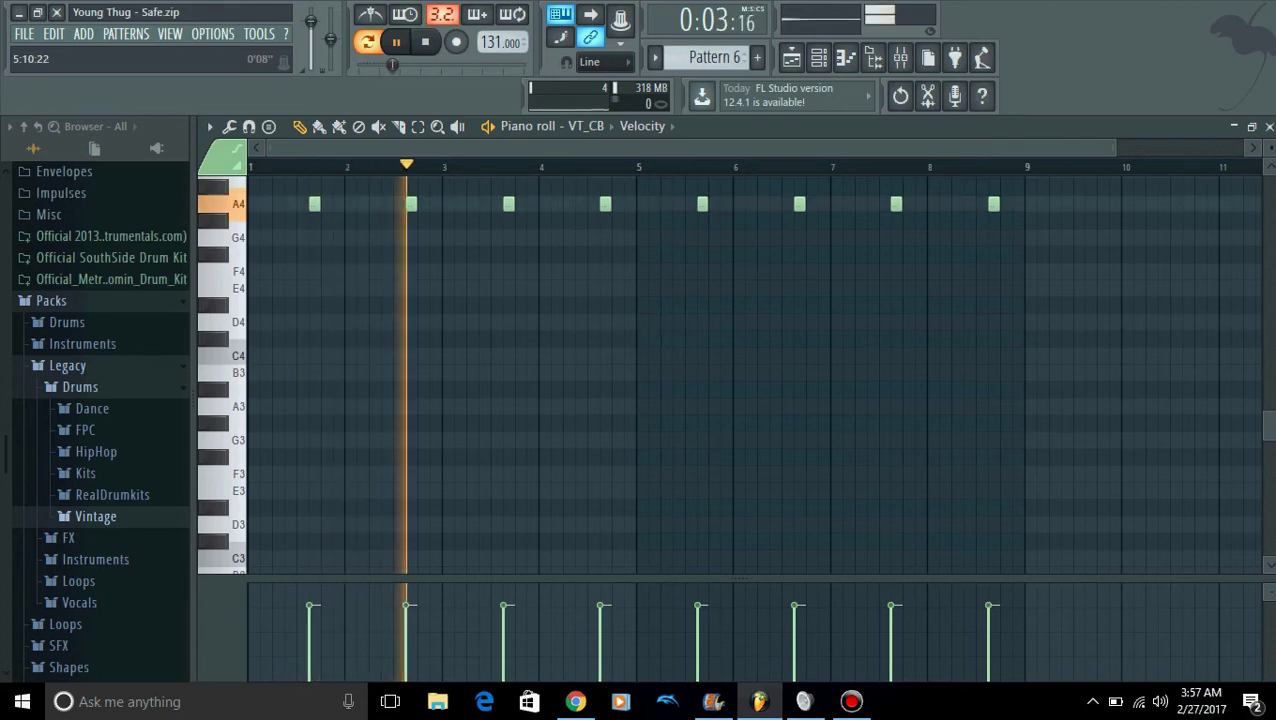
pyautogui.press('space')
# Switch to Pattern 7 and play its Bass notes in the piano roll, examining them through the last bar
pyautogui.click(655, 57)
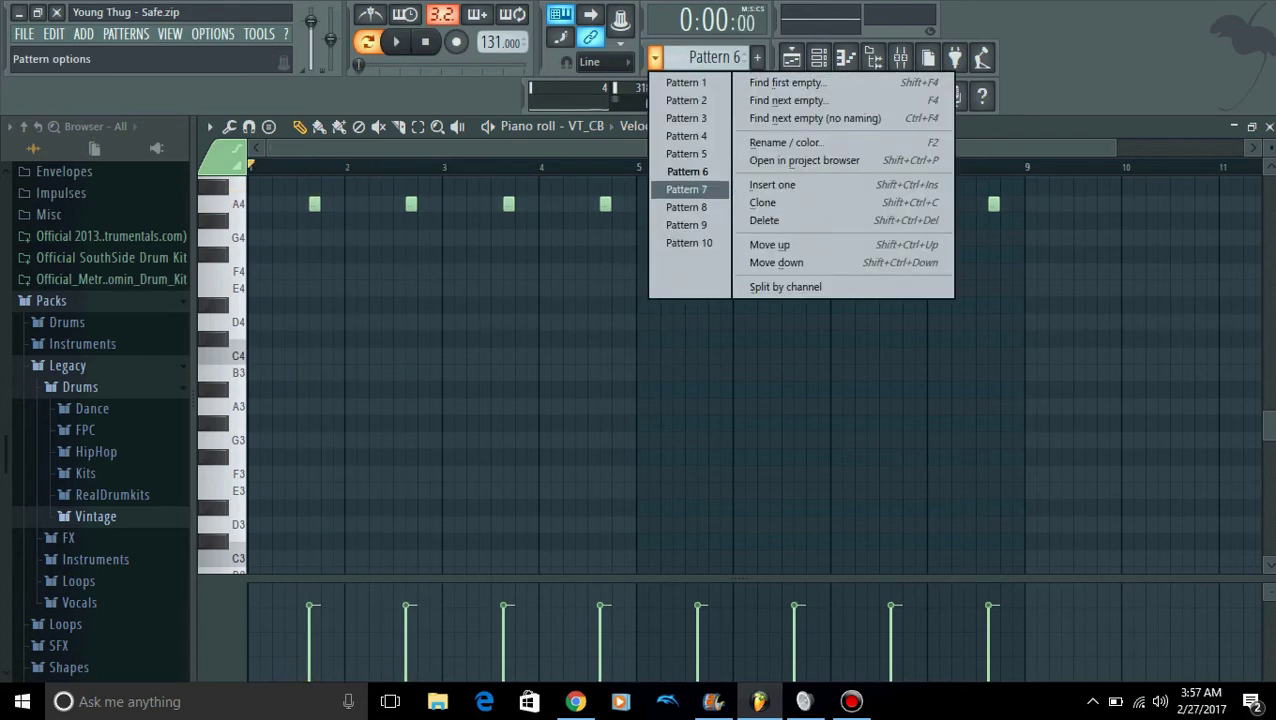
pyautogui.click(687, 189)
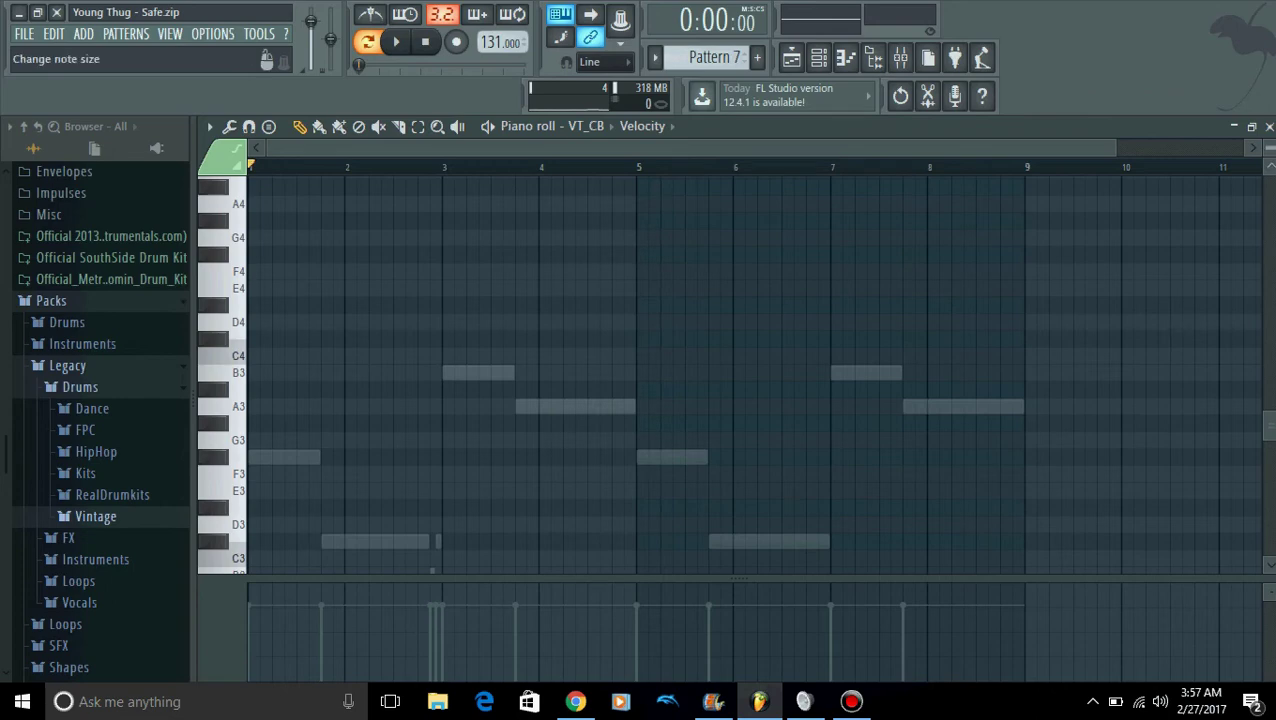
pyautogui.click(1268, 127)
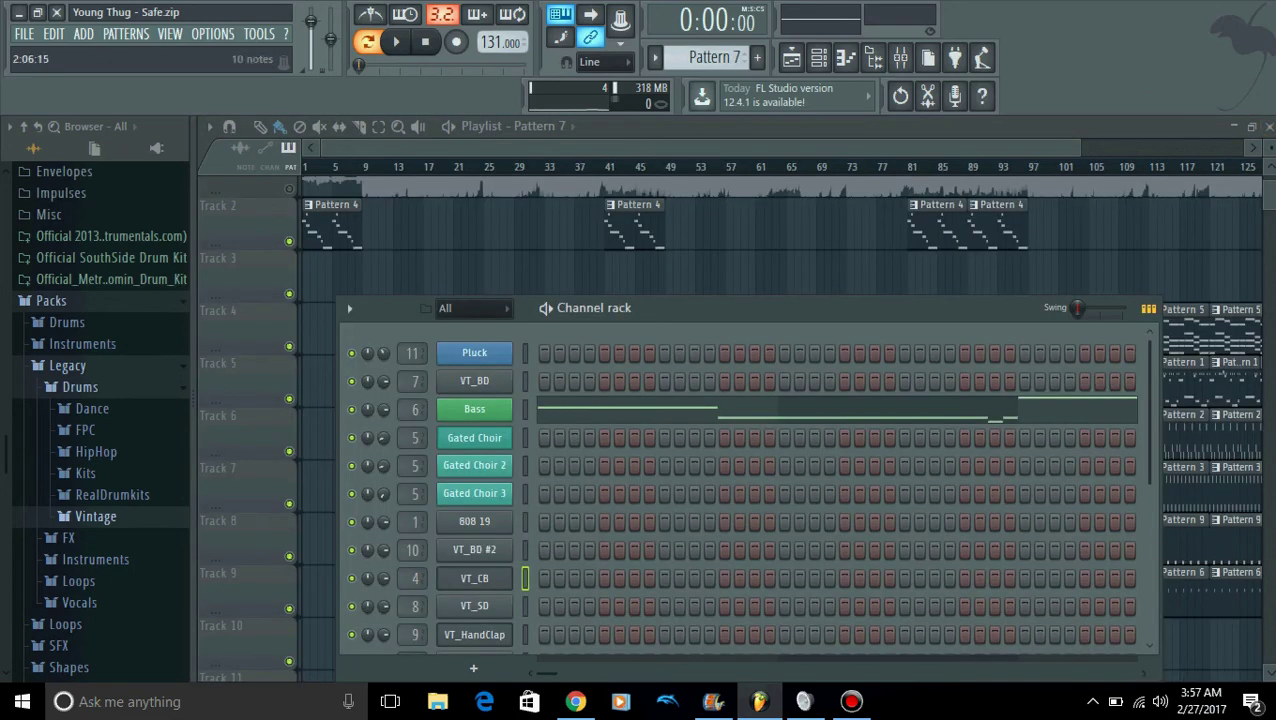
pyautogui.press('F7')
pyautogui.press('space')
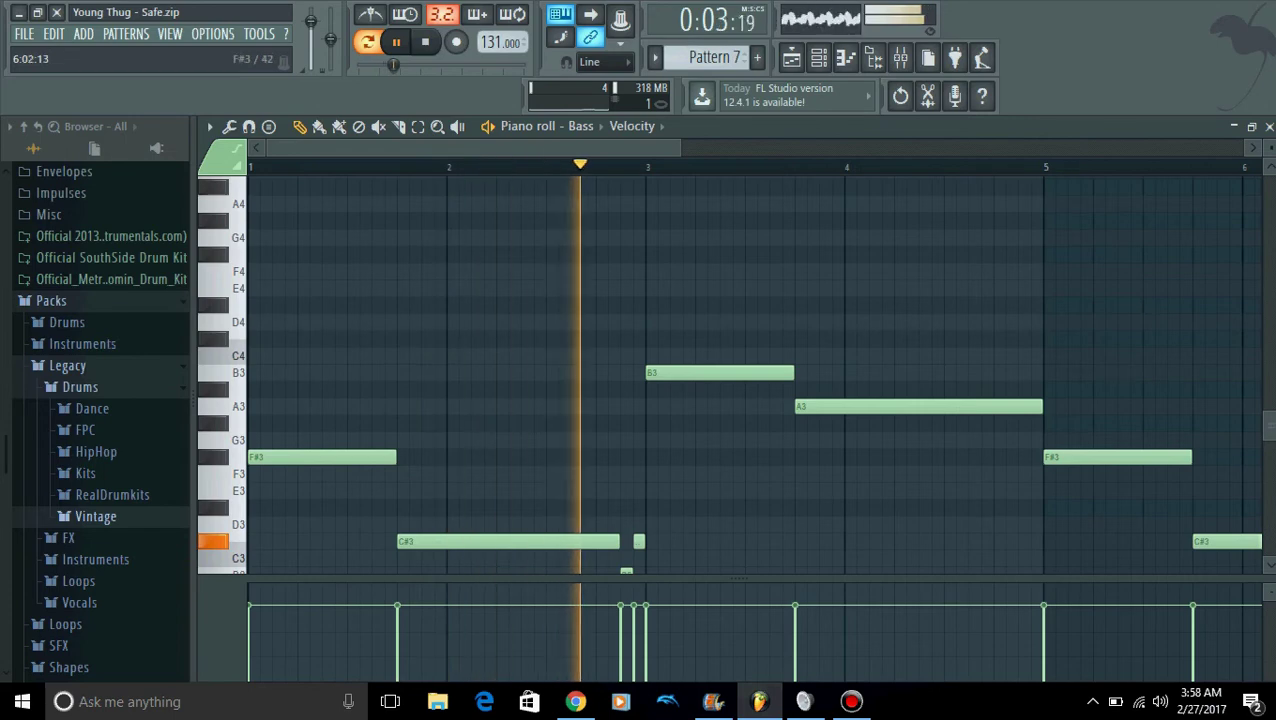
pyautogui.moveTo(1270, 427); pyautogui.dragTo(1270, 454)
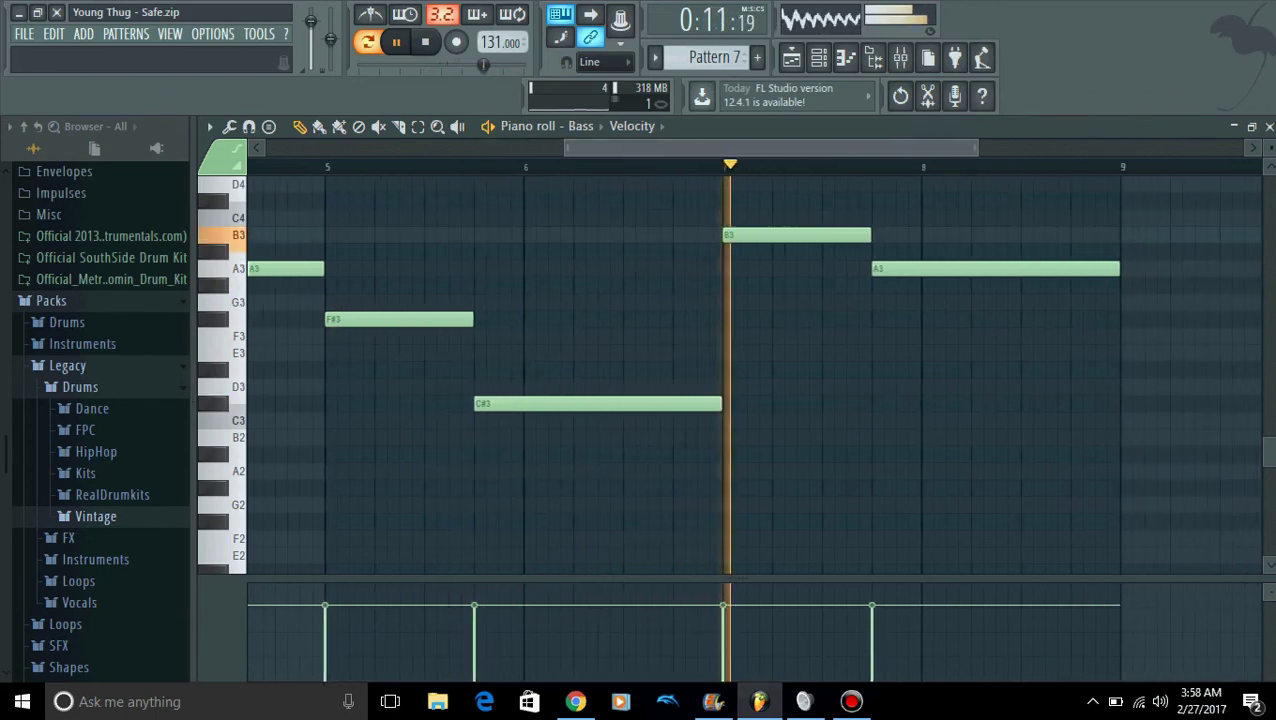
pyautogui.press('space')
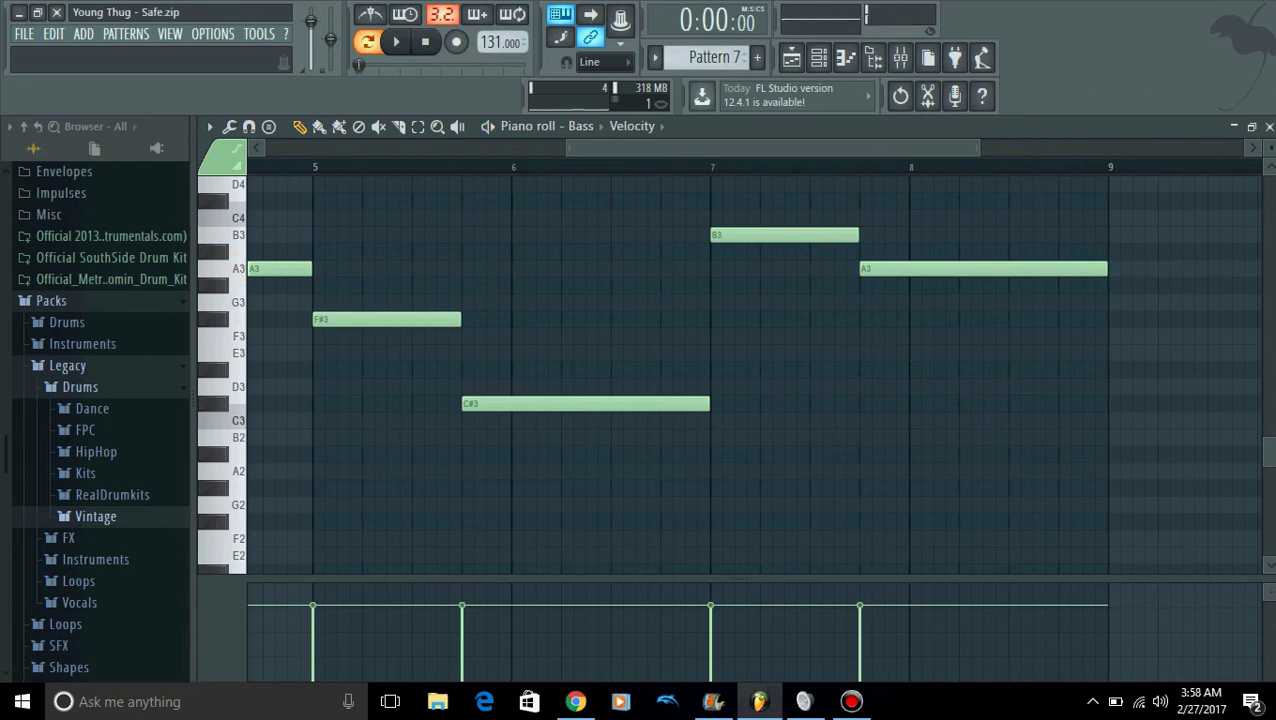
# Switch to Pattern 8 and play its VT_BD notes in the piano roll with all four bars visible, removing the stray D3 note in bar 2
pyautogui.click(700, 57)
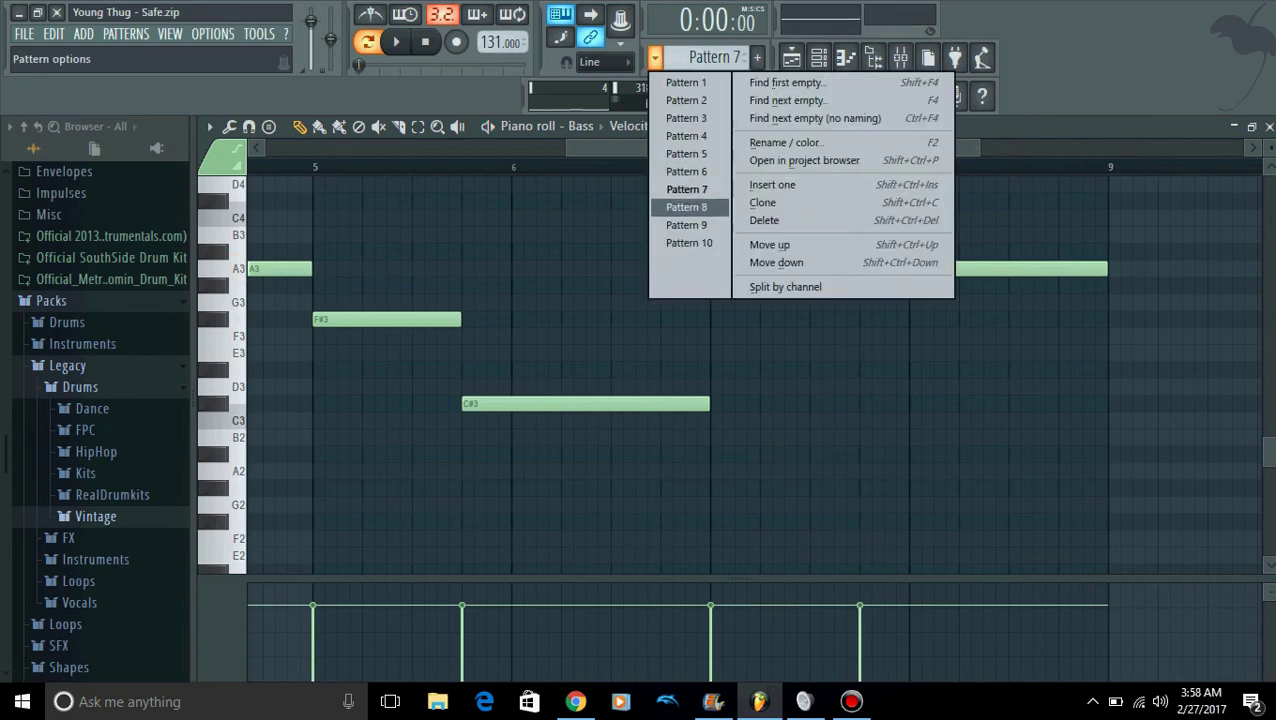
pyautogui.click(690, 207)
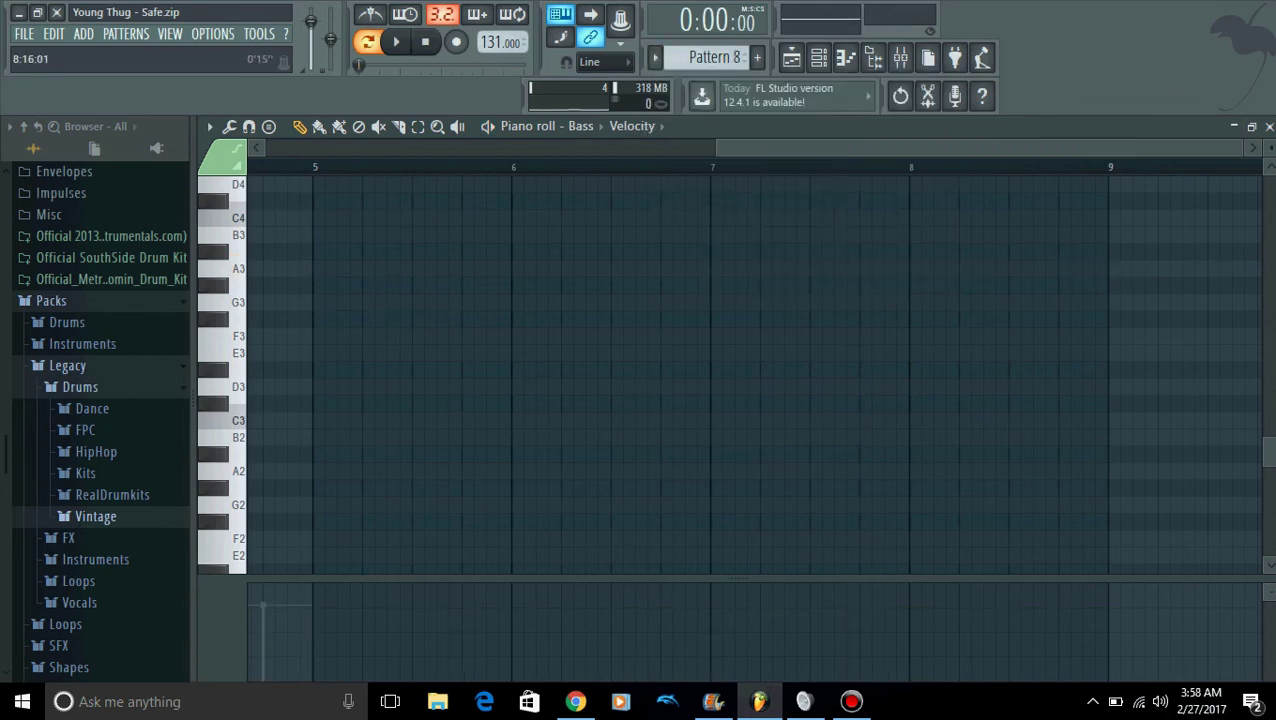
pyautogui.click(1269, 126)
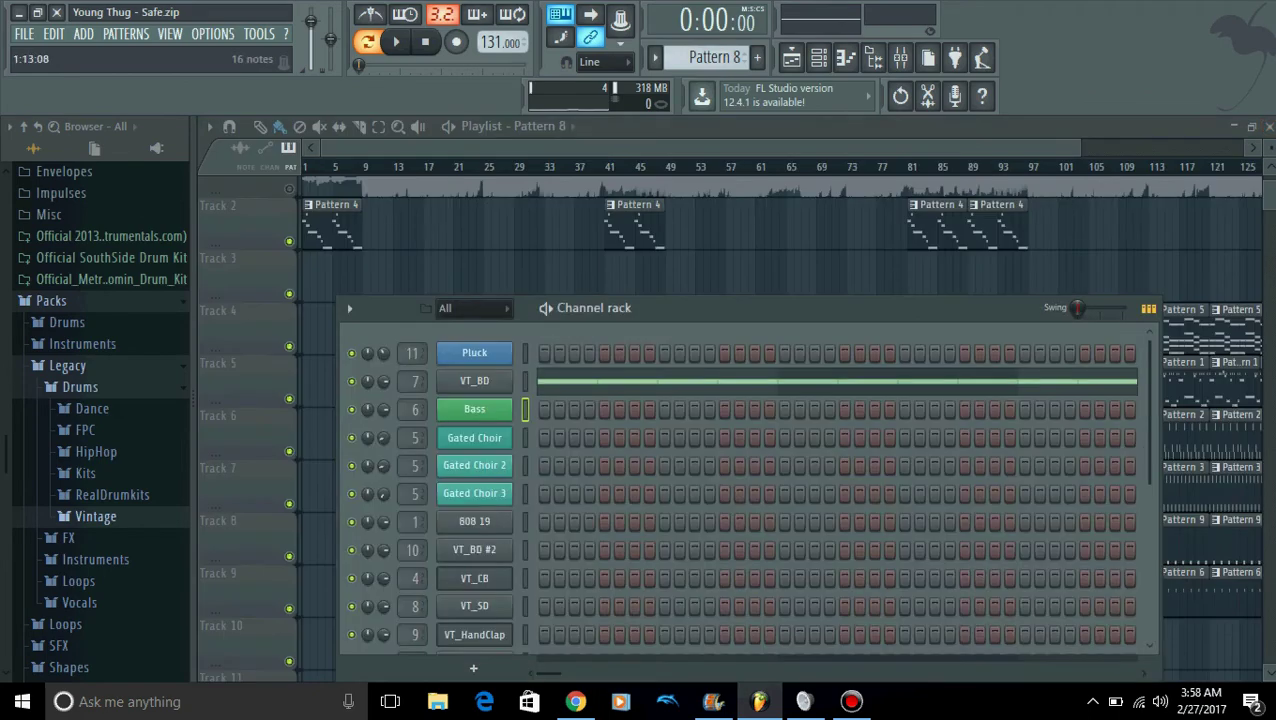
pyautogui.click(722, 384)
pyautogui.click(723, 385)
pyautogui.press('space')
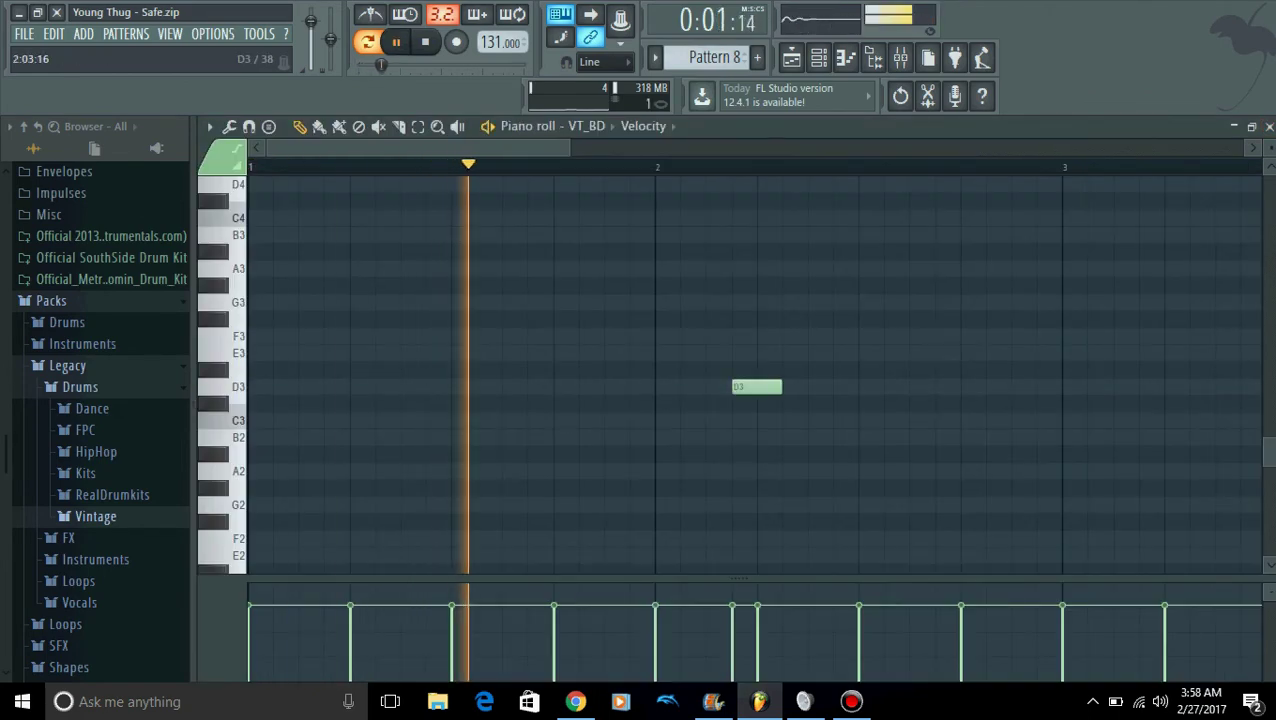
pyautogui.rightClick(748, 387)
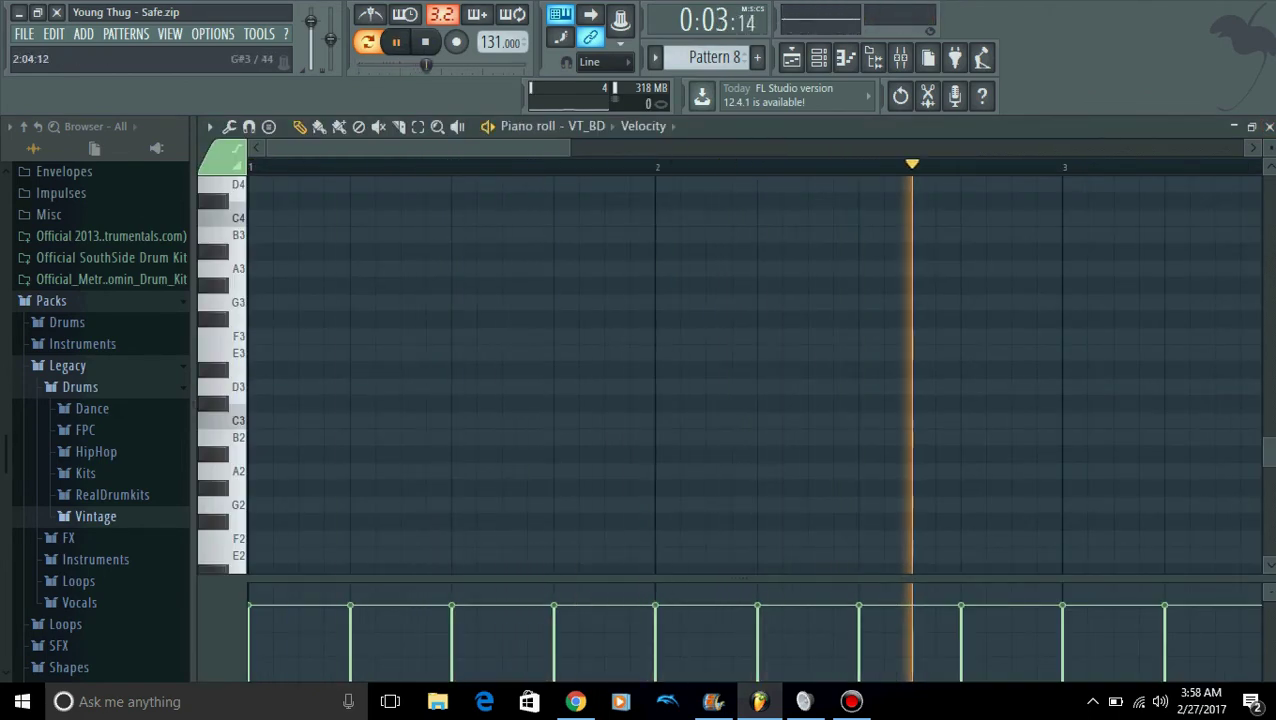
pyautogui.moveTo(567, 148); pyautogui.dragTo(1075, 148)
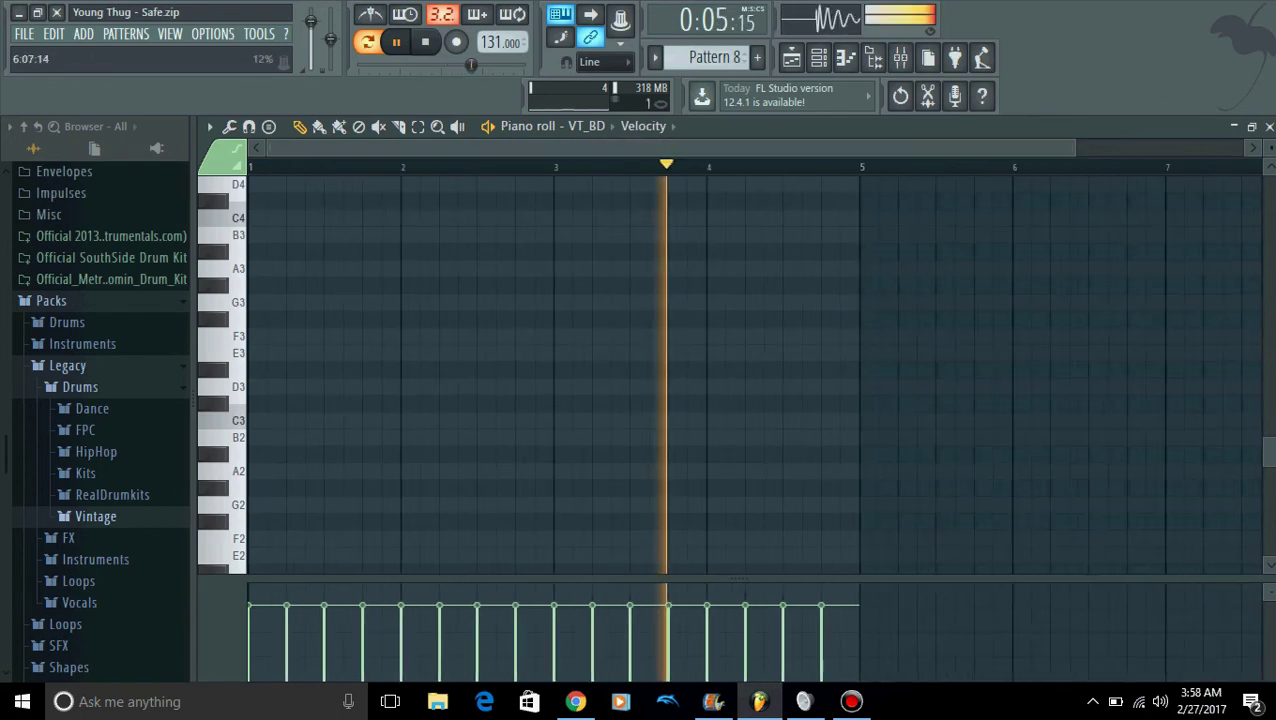
pyautogui.moveTo(1269, 452); pyautogui.dragTo(1269, 352)
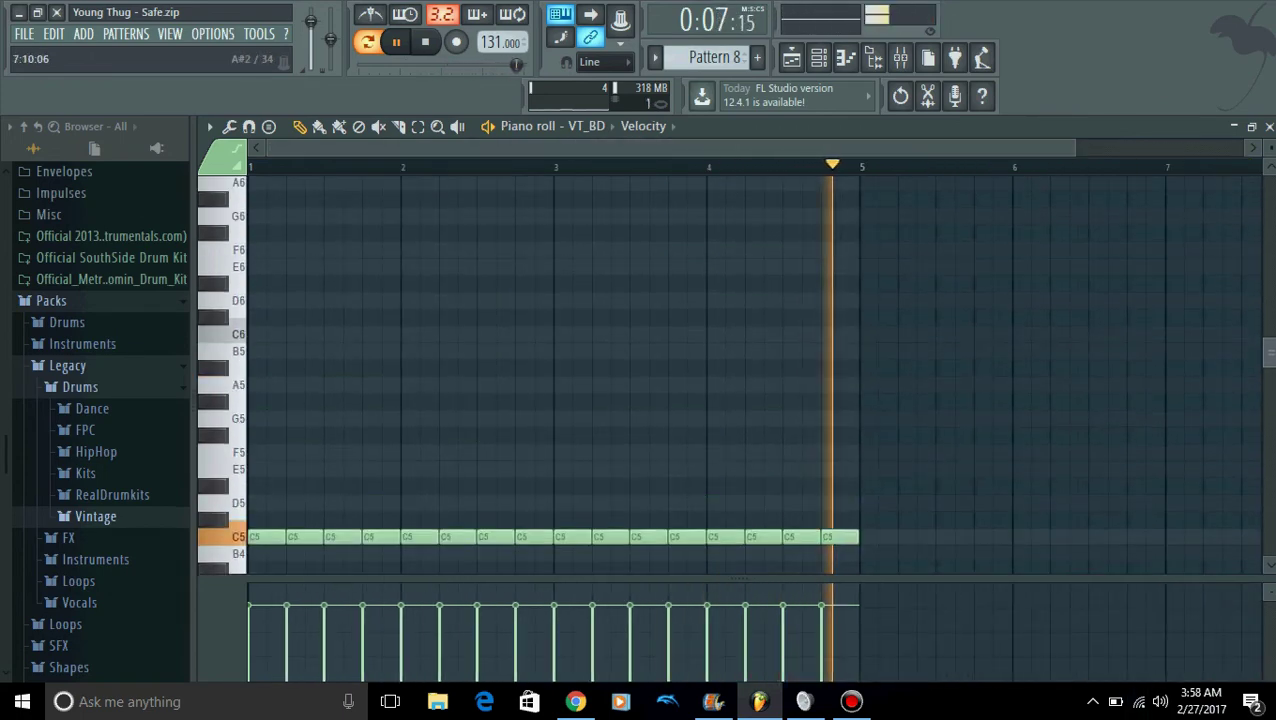
pyautogui.scroll(-2, 730, 375)
pyautogui.press('space')
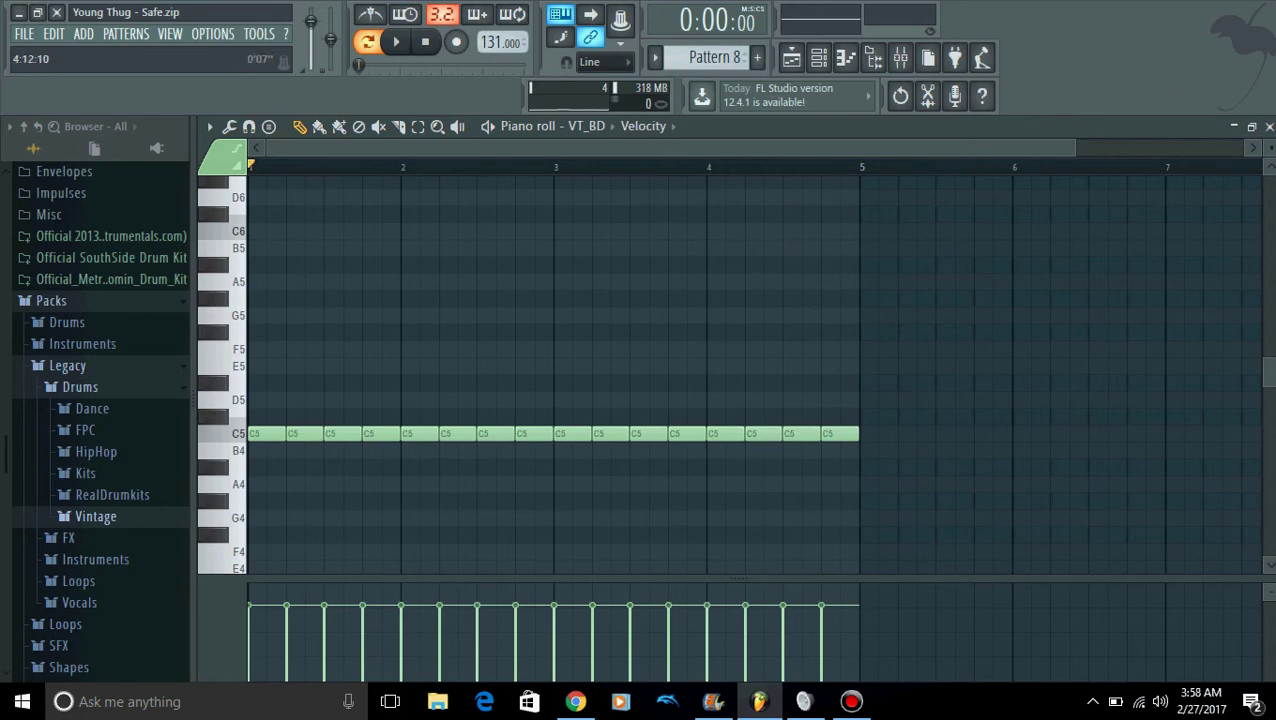
# Switch to Pattern 9 and play its VT_SD and VT_HandClap parts with every channel visible in the channel rack
pyautogui.click(655, 57)
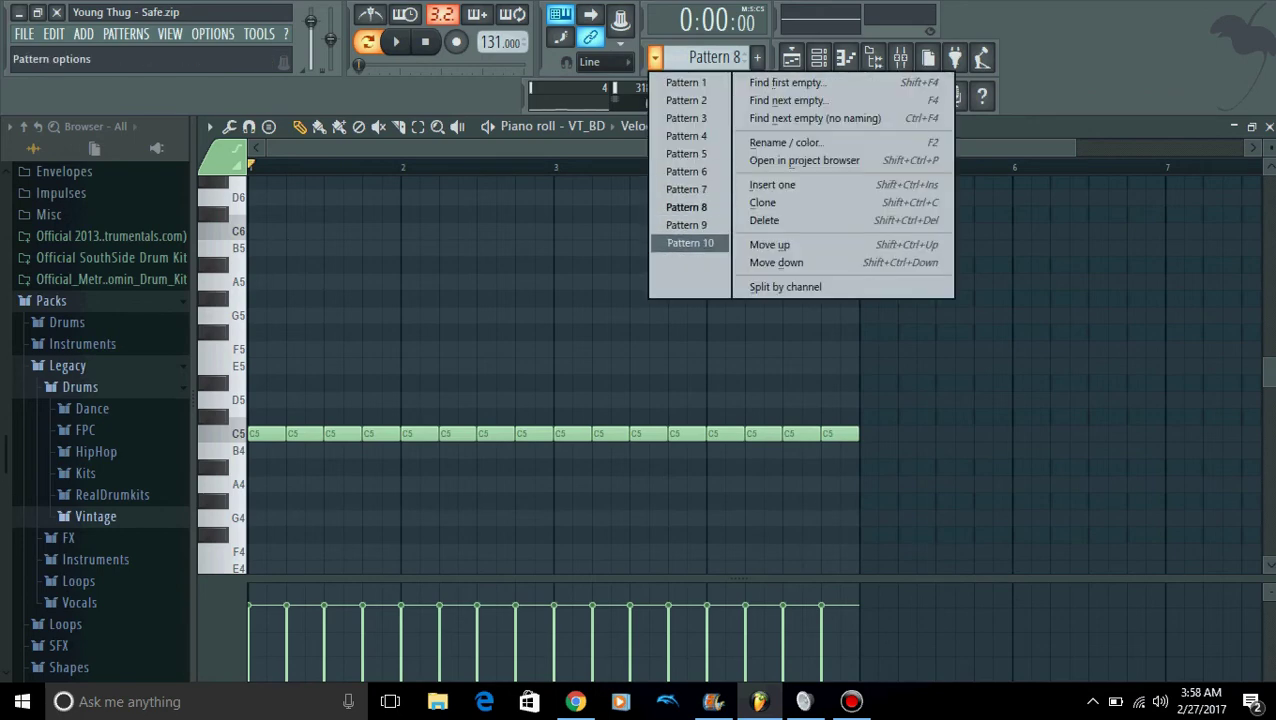
pyautogui.click(686, 224)
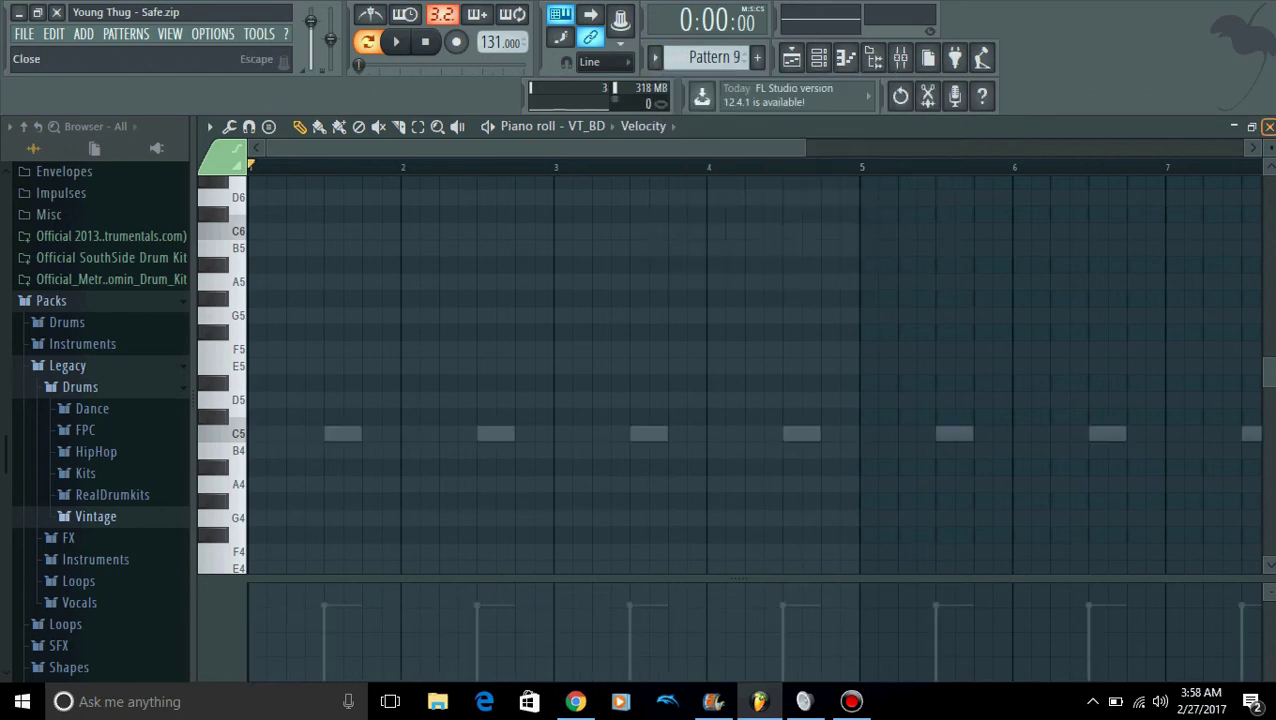
pyautogui.click(1269, 126)
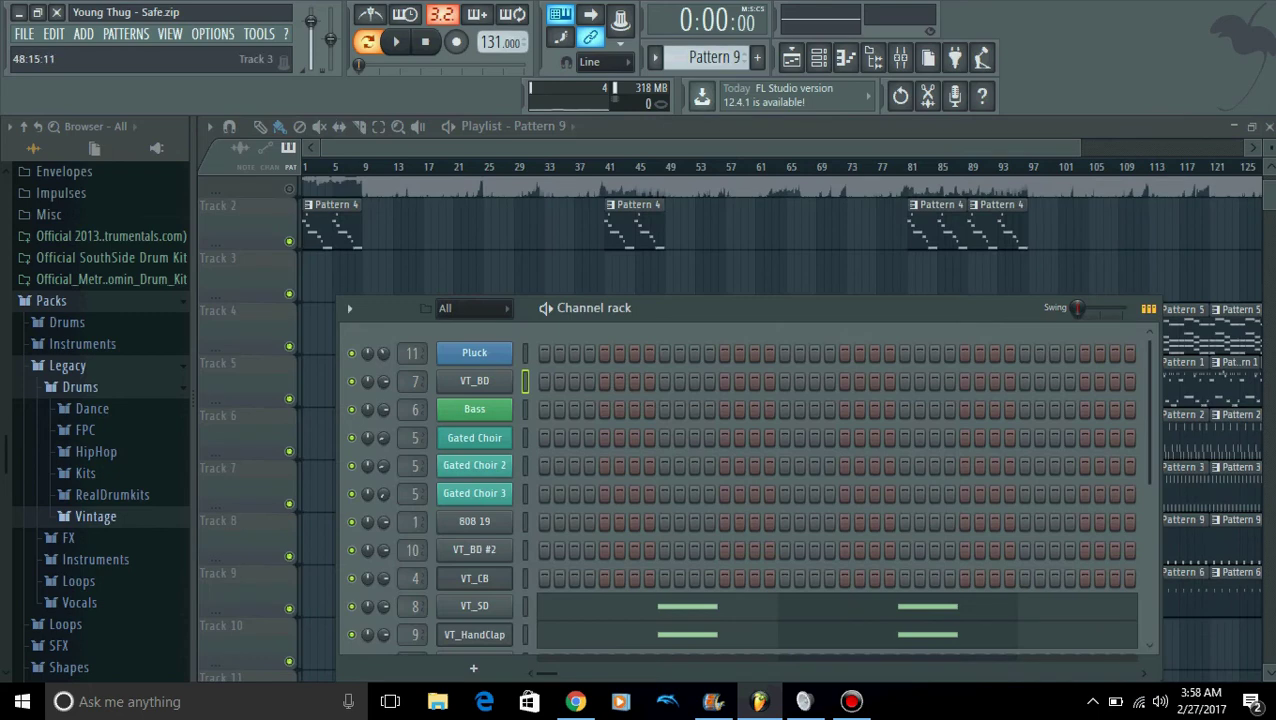
pyautogui.moveTo(760, 308); pyautogui.dragTo(740, 129)
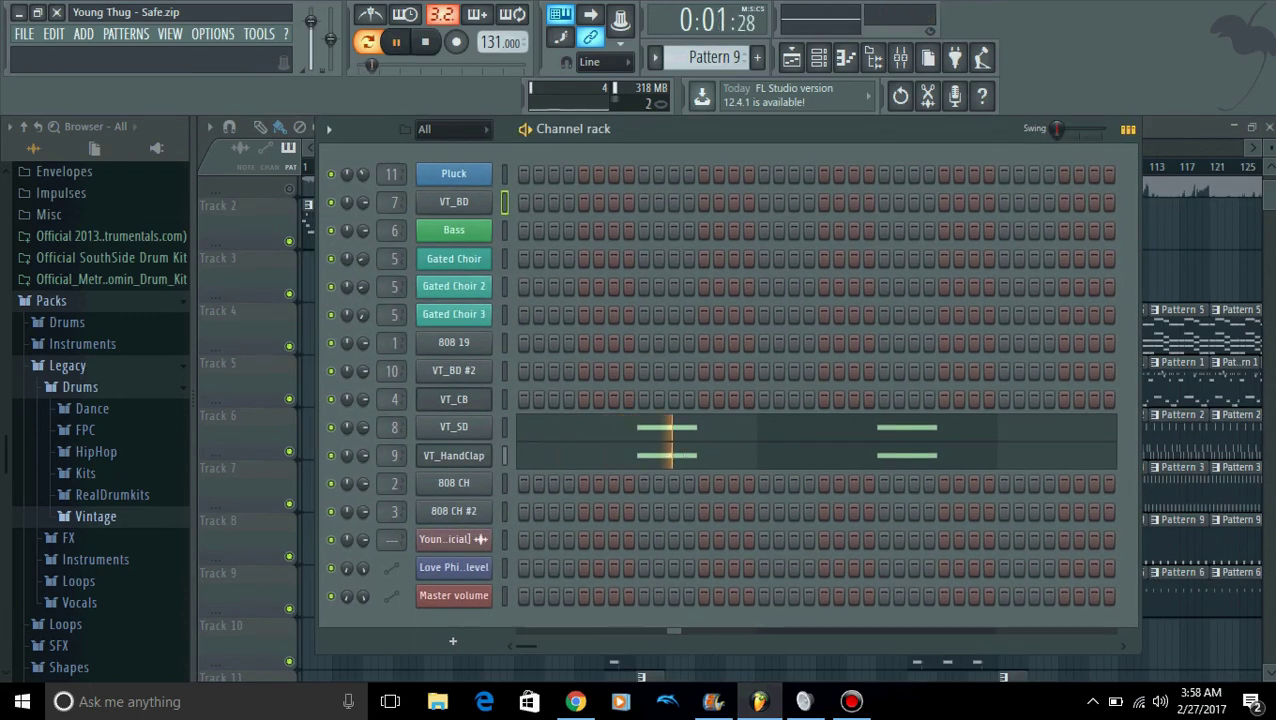
pyautogui.press('space')
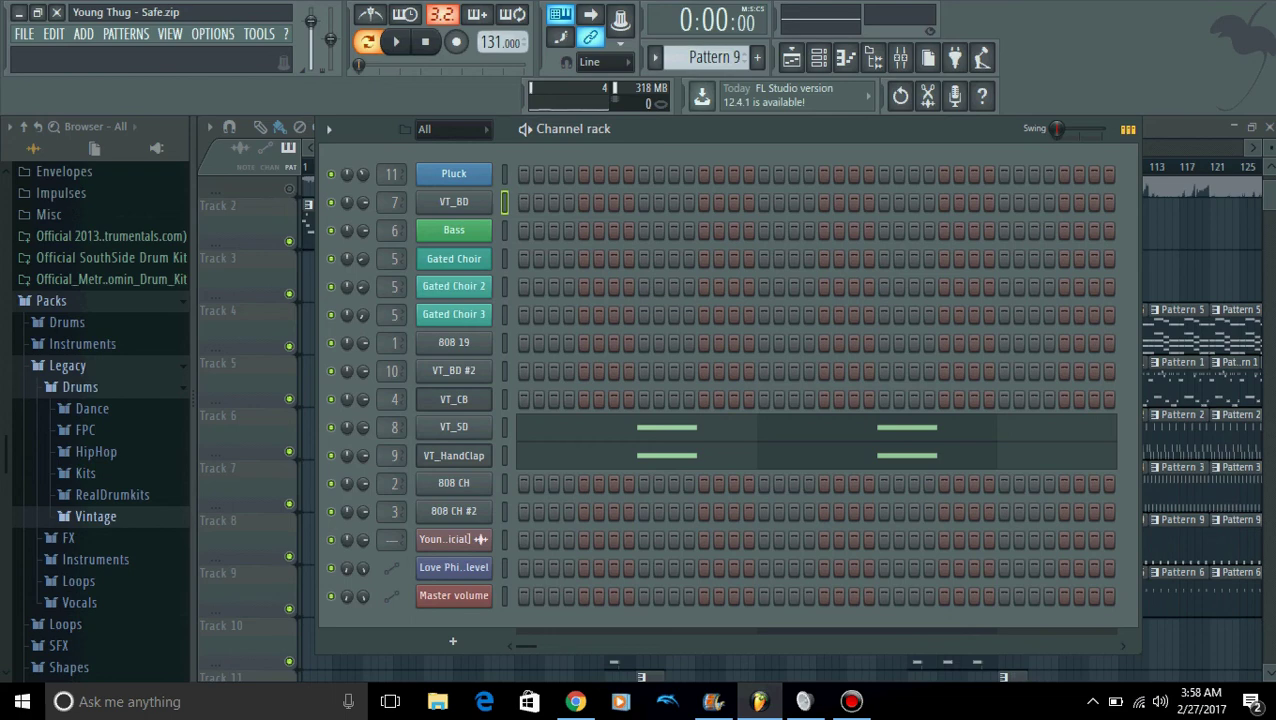
# Switch to Pattern 10 and play its Pluck notes in the piano roll, including the second phrase from bar 7
pyautogui.click(655, 57)
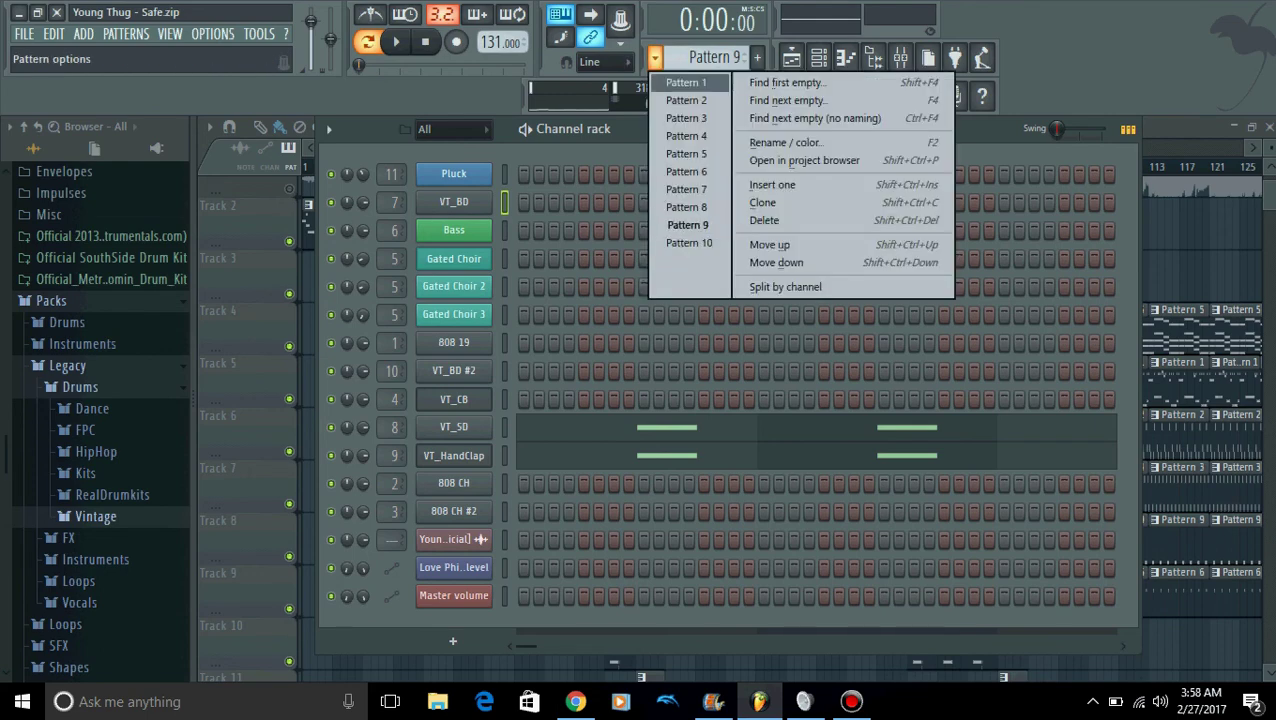
pyautogui.click(690, 243)
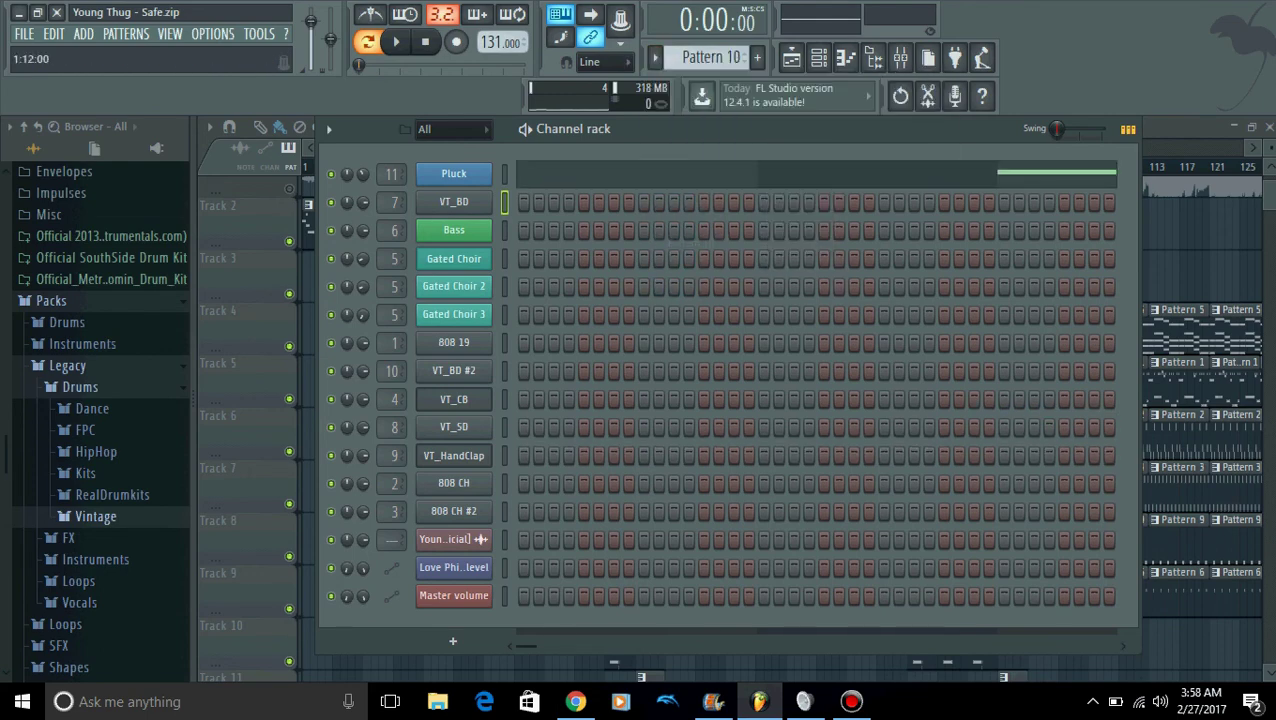
pyautogui.click(826, 174)
pyautogui.moveTo(531, 188); pyautogui.dragTo(572, 244)
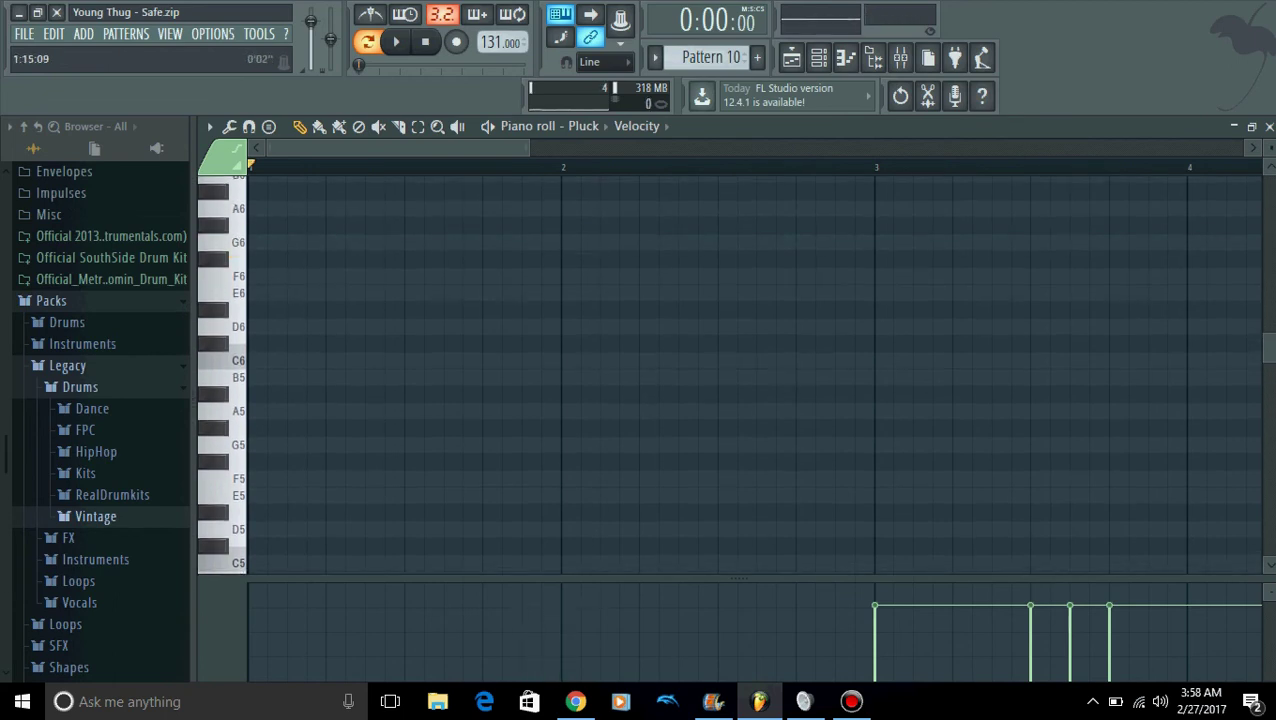
pyautogui.moveTo(530, 148); pyautogui.dragTo(1244, 148)
pyautogui.moveTo(1269, 347); pyautogui.dragTo(1269, 408)
pyautogui.press('space')
pyautogui.press('space')
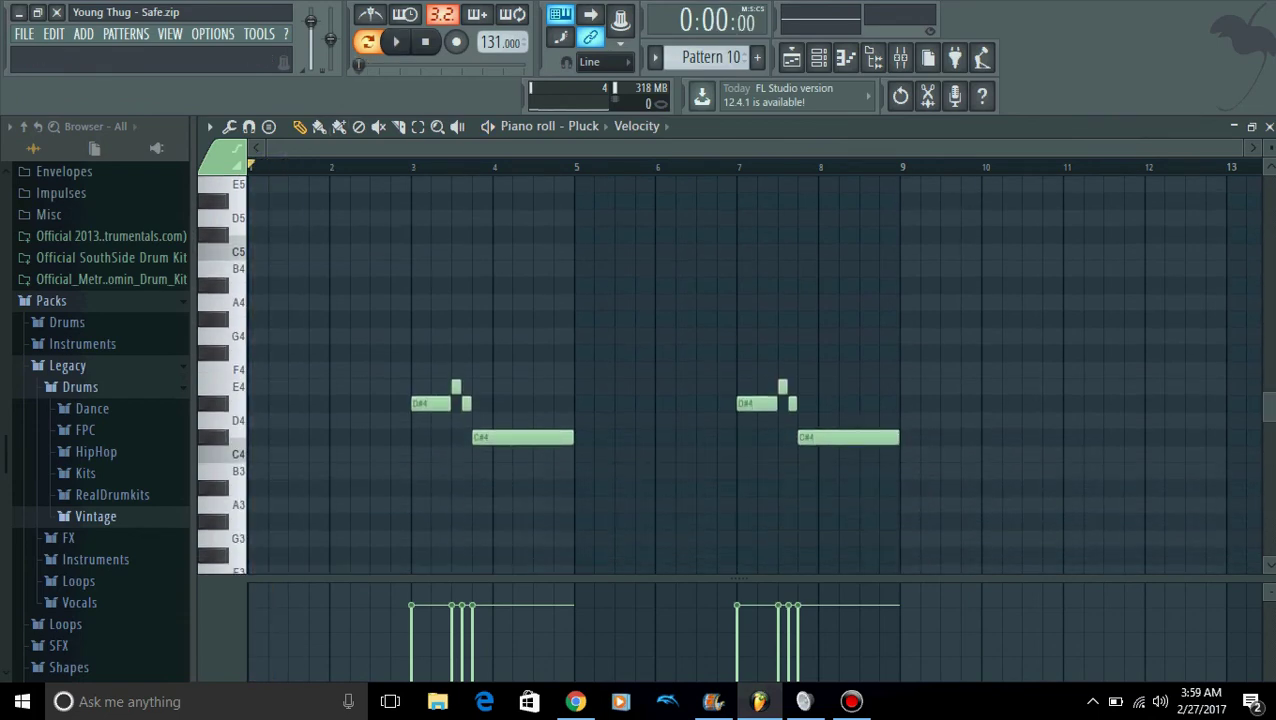
pyautogui.press('space')
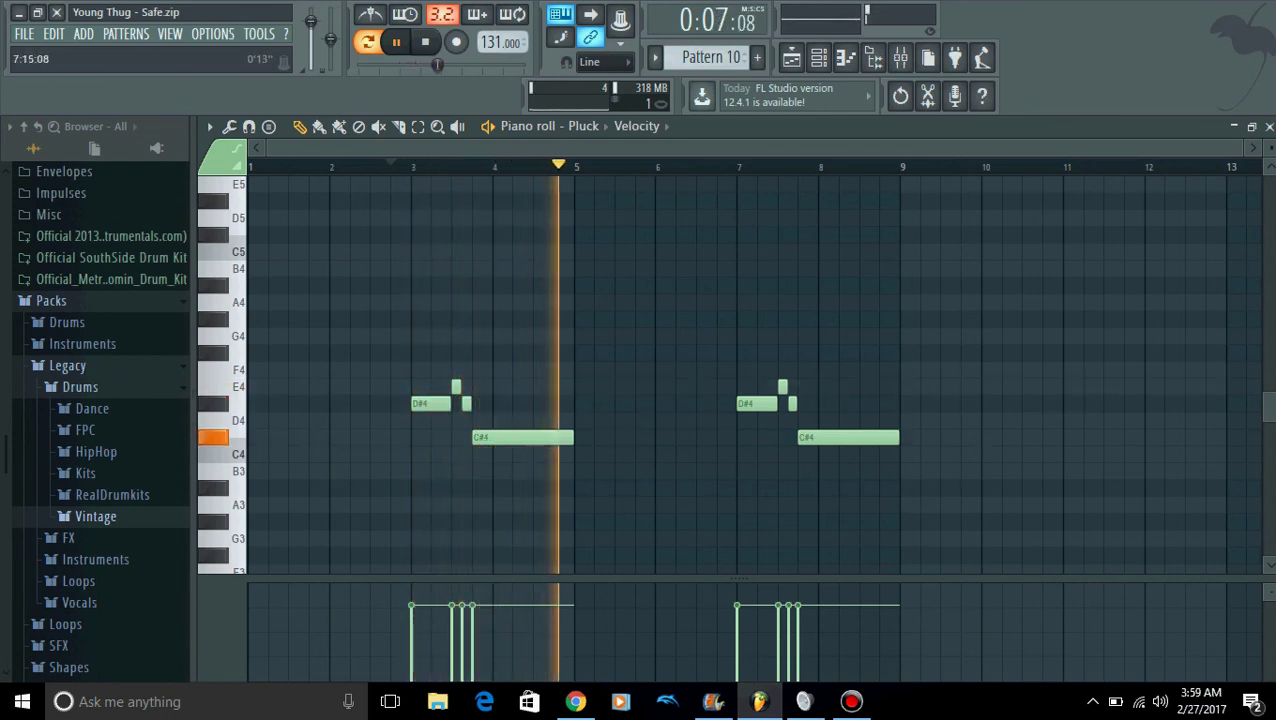
pyautogui.click(735, 167)
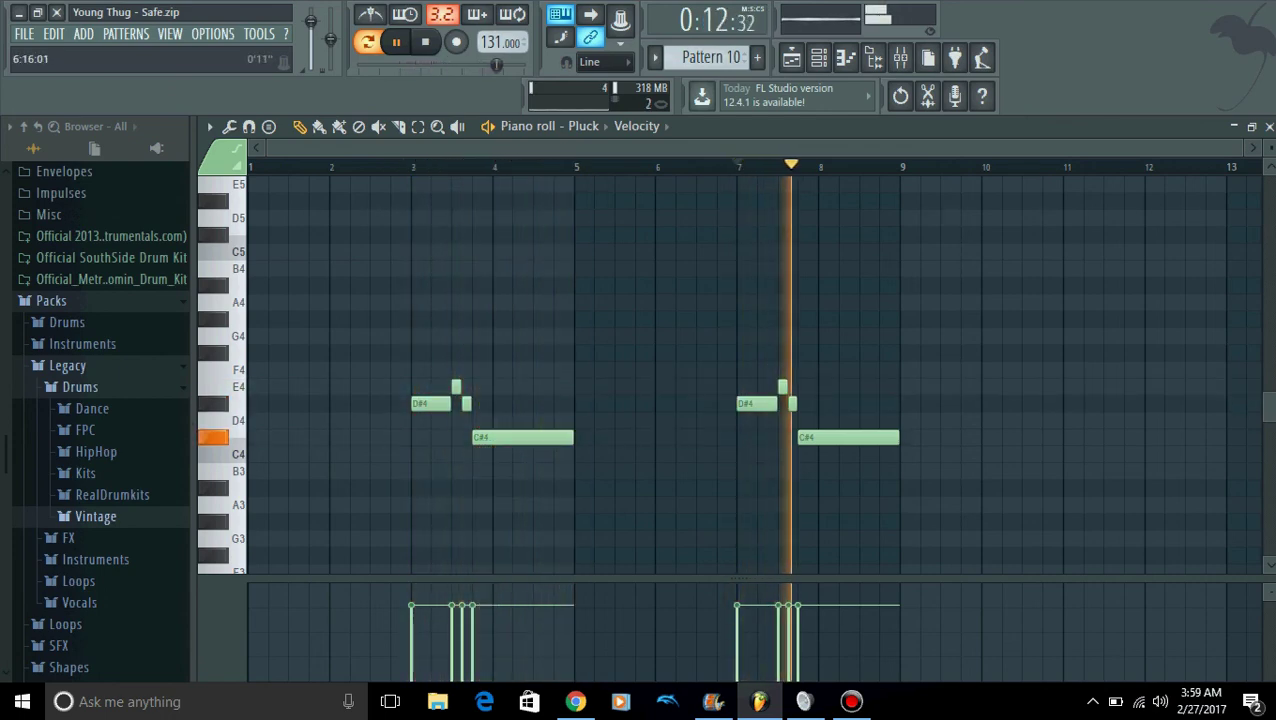
pyautogui.press('space')
# Audition E4 and D#4 with a short temporary Pluck note at bar 6, and delete that note
pyautogui.moveTo(659, 285); pyautogui.dragTo(659, 387)
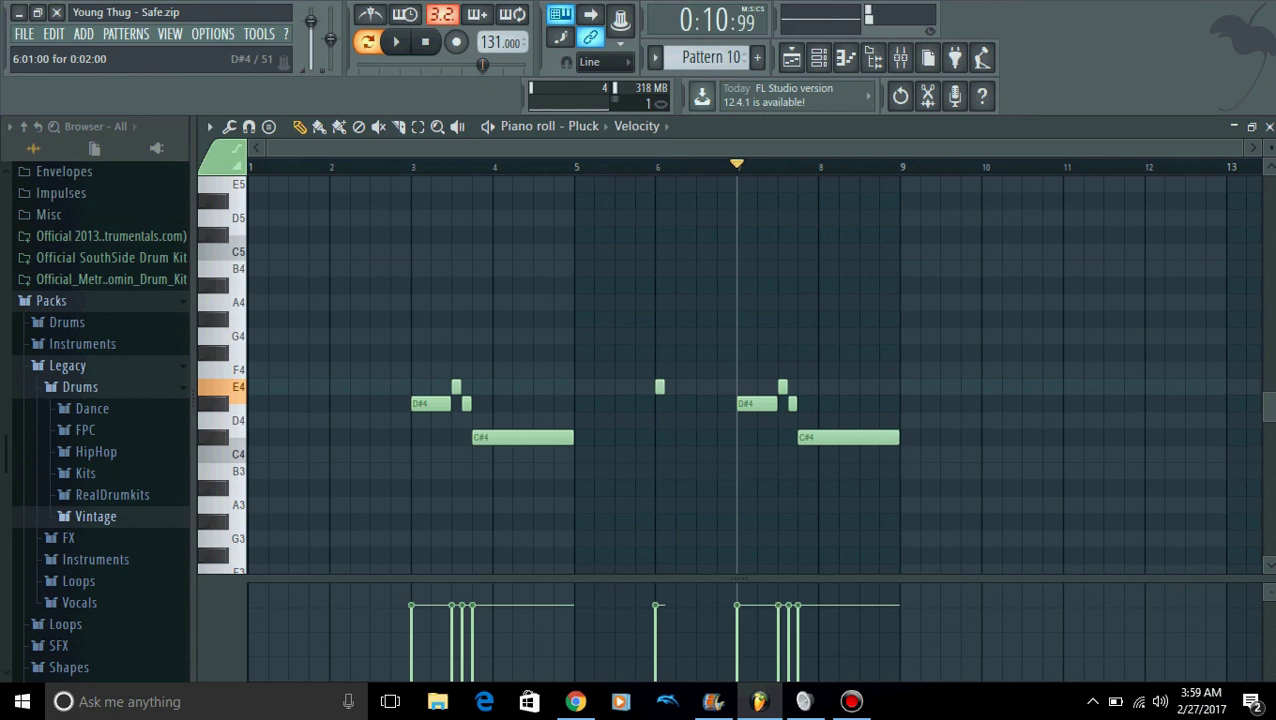
pyautogui.moveTo(660, 388); pyautogui.dragTo(660, 403)
pyautogui.rightClick(661, 403)
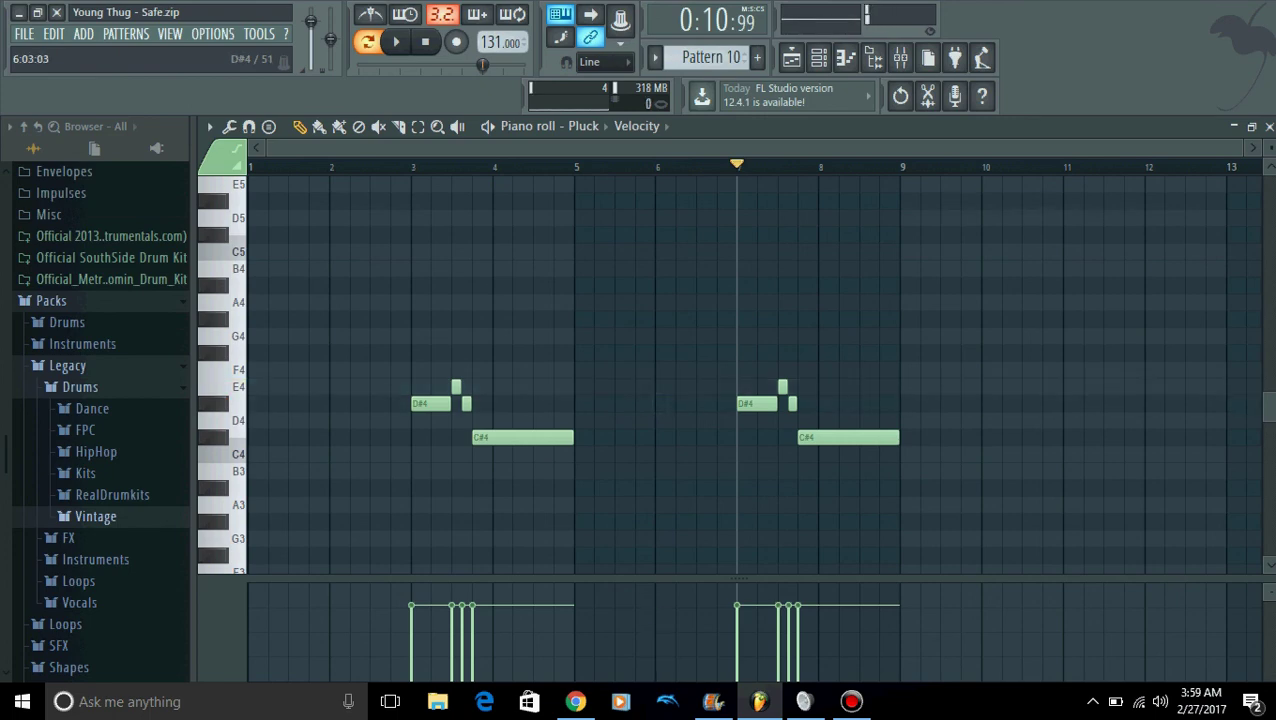
# Return to the playlist to view the full arrangement, and switch to the Bandicam window
pyautogui.click(791, 57)
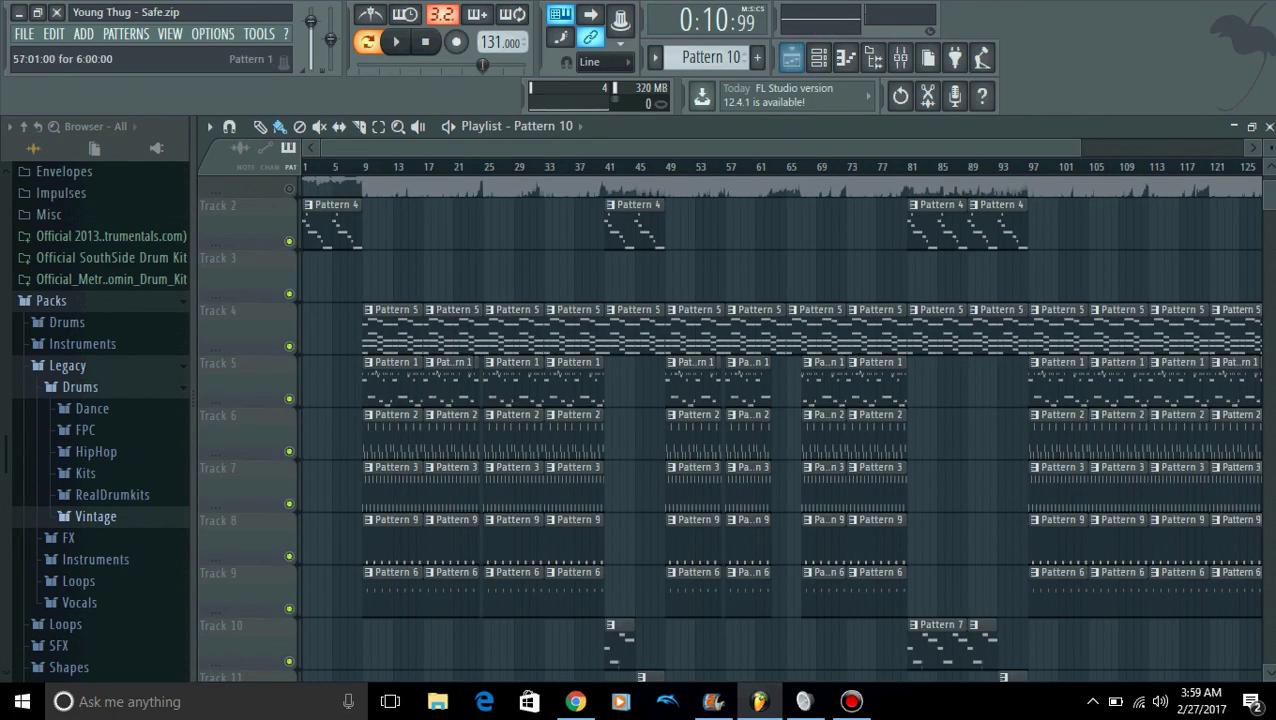
pyautogui.click(851, 701)
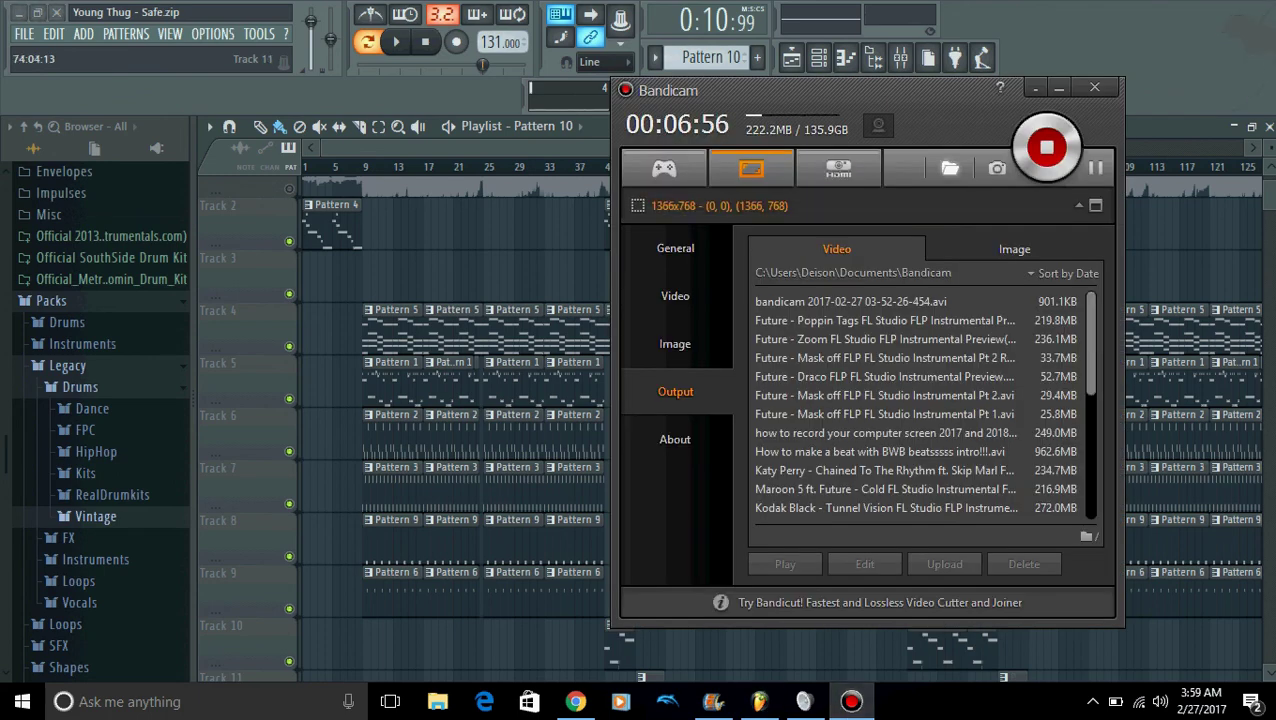